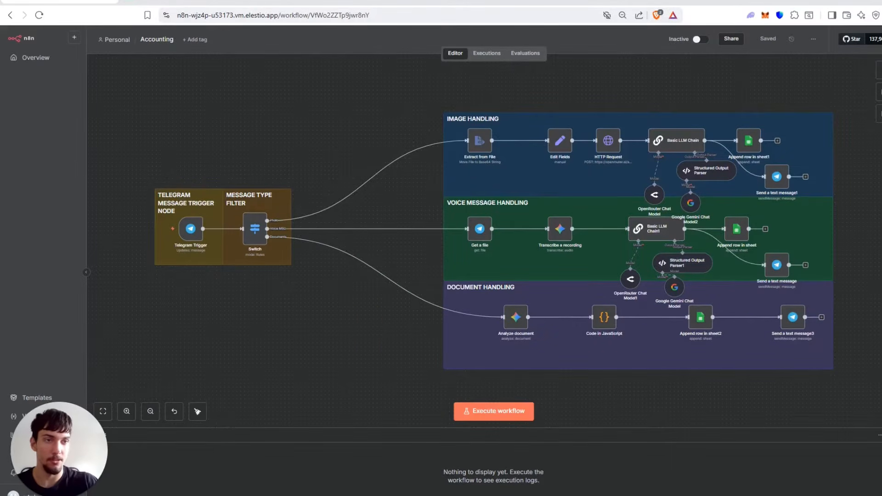
Send the copied invoice image to the AccountingAgent bot in Telegram, then execute the Accounting workflow in n8n.
{"action": "key", "text": "alt+Tab"}
{"action": "key", "text": "ctrl+v"}
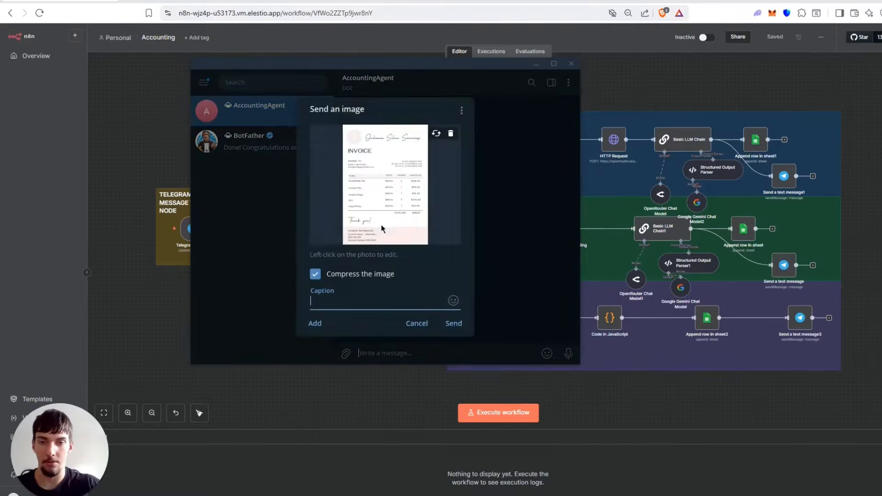
{"action": "left_click", "coordinate": [436, 133]}
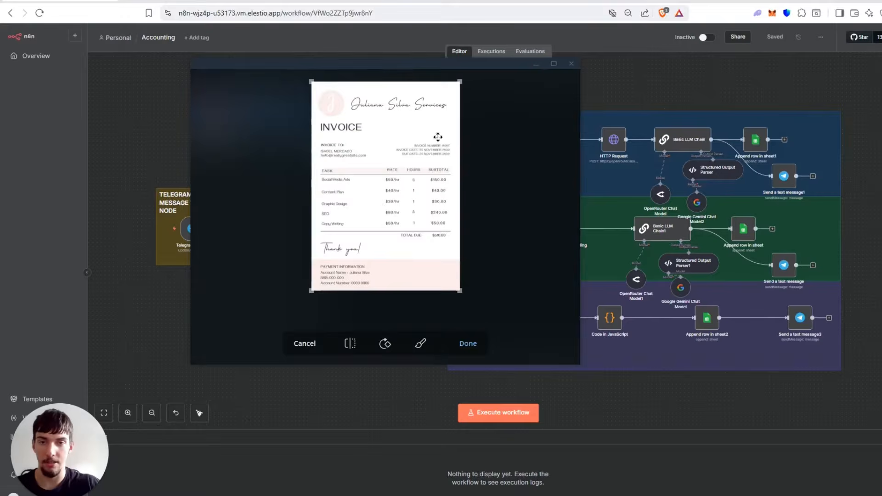
{"action": "left_click", "coordinate": [554, 63]}
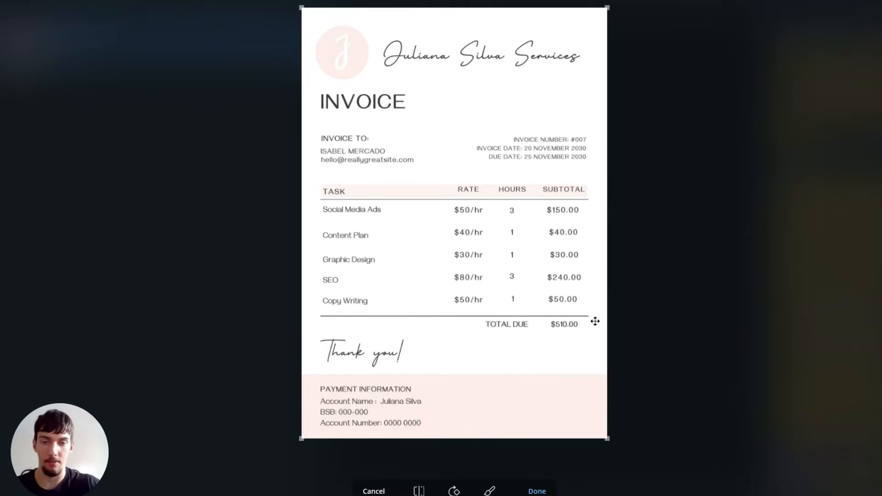
{"action": "left_click", "coordinate": [537, 491]}
{"action": "left_click", "coordinate": [523, 362]}
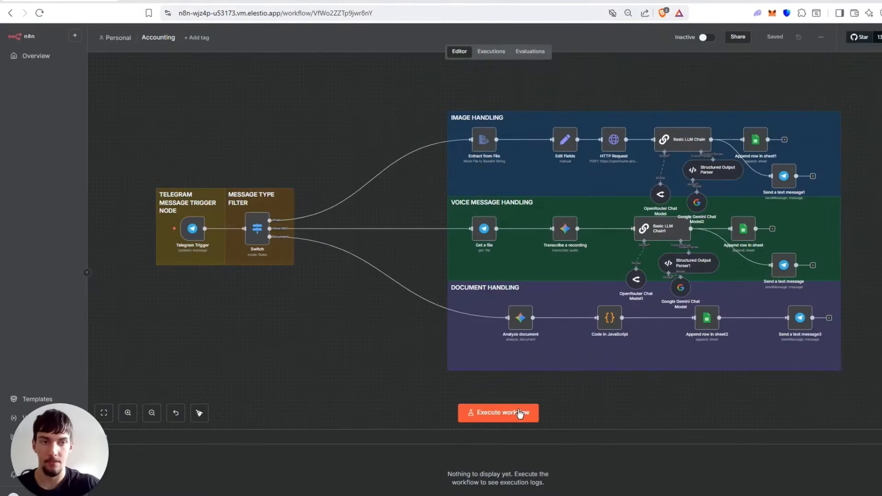
{"action": "key", "text": "ctrl+Return"}
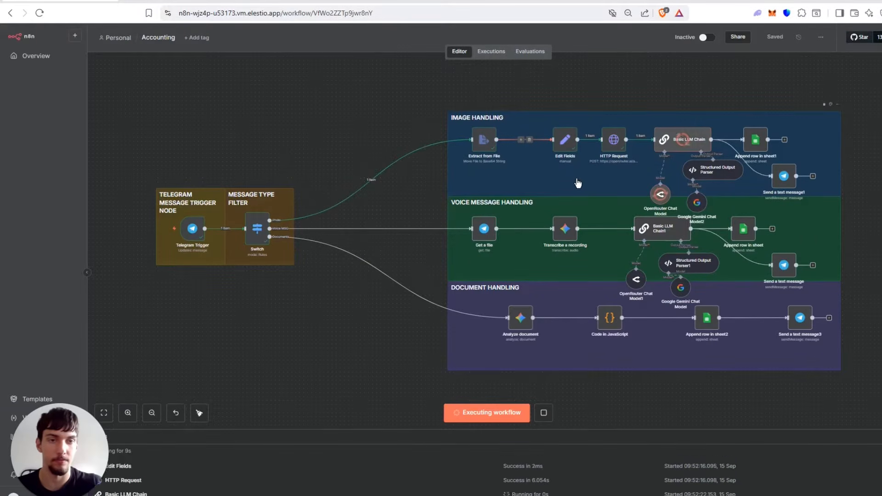
{"action": "scroll", "coordinate": [584, 83], "scroll_direction": "right", "scroll_amount": 5}
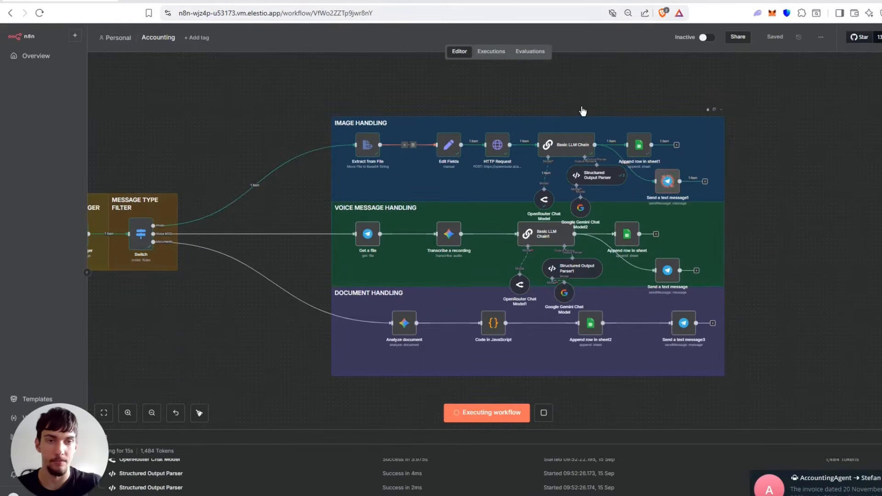
Read the bot's reply in Telegram and compare it with the enlarged invoice image.
{"action": "left_click", "coordinate": [827, 485]}
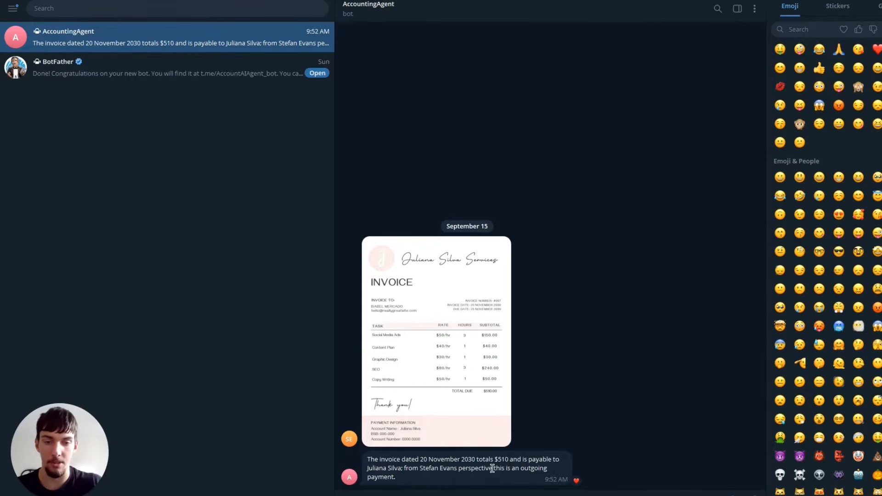
{"action": "left_click", "coordinate": [382, 255]}
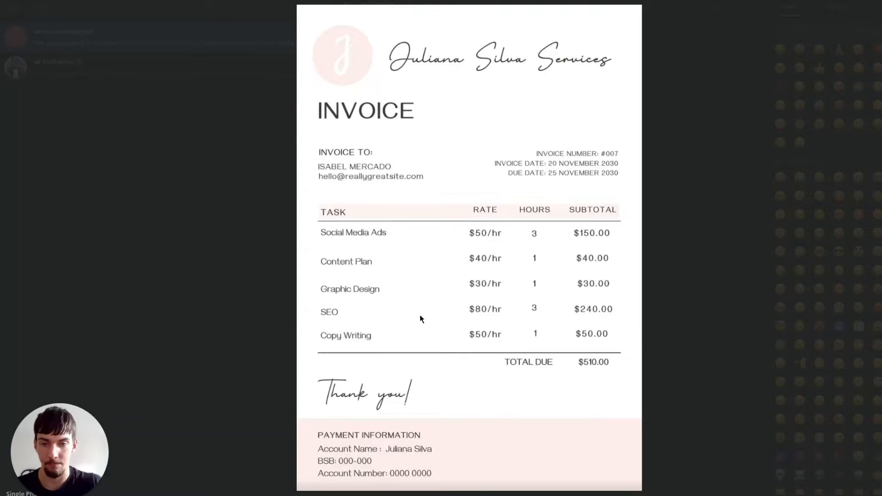
{"action": "left_click", "coordinate": [283, 170]}
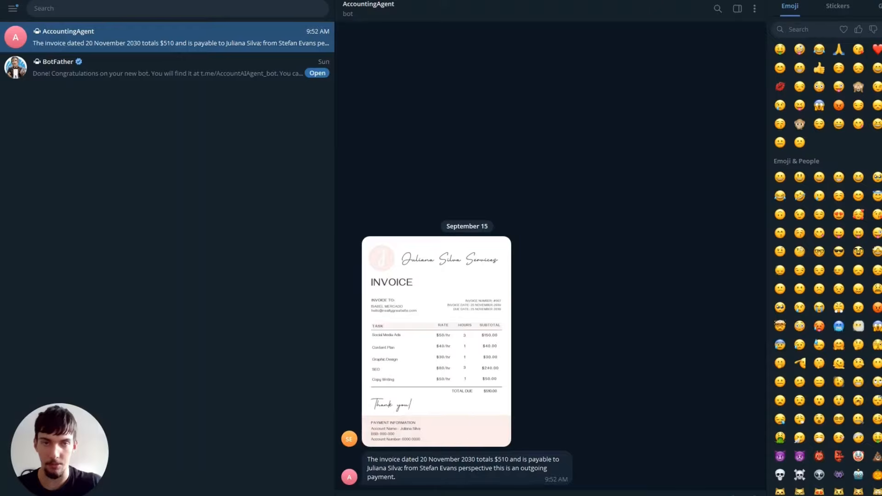
Check the invoice's row in the Accounting Agent Google Sheet against the enlarged invoice image in Telegram.
{"action": "key", "text": "alt+Tab"}
{"action": "left_click", "coordinate": [180, 1]}
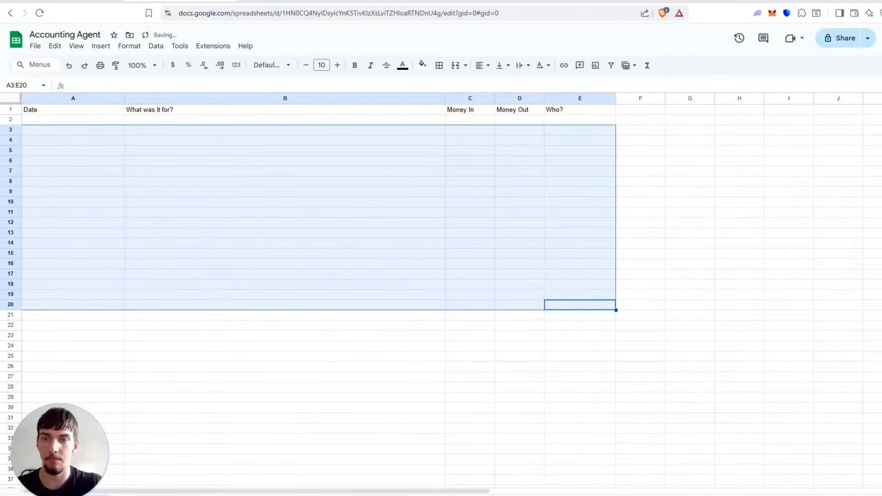
{"action": "left_click", "coordinate": [325, 347]}
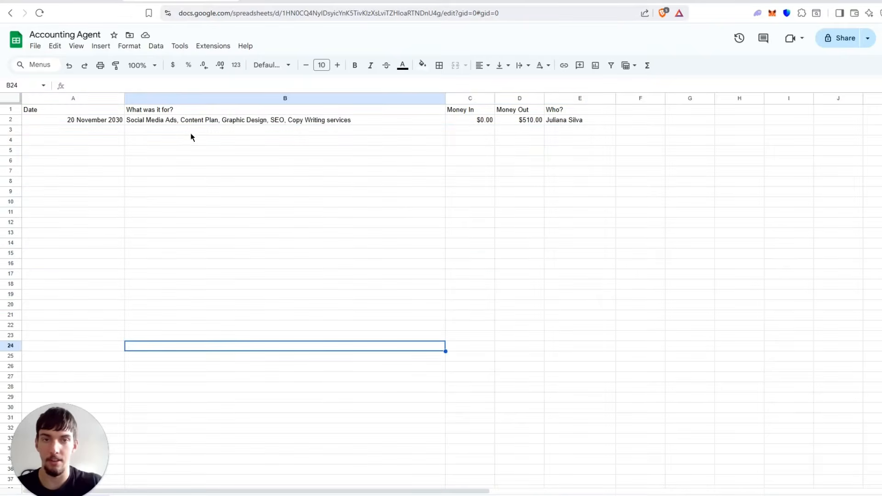
{"action": "left_click", "coordinate": [191, 134]}
{"action": "left_click_drag", "start_coordinate": [109, 121], "coordinate": [573, 120]}
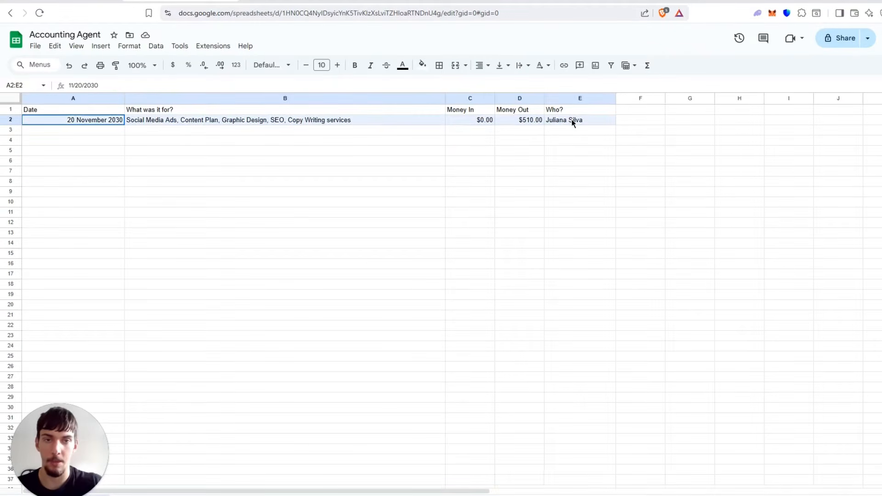
{"action": "left_click", "coordinate": [519, 206]}
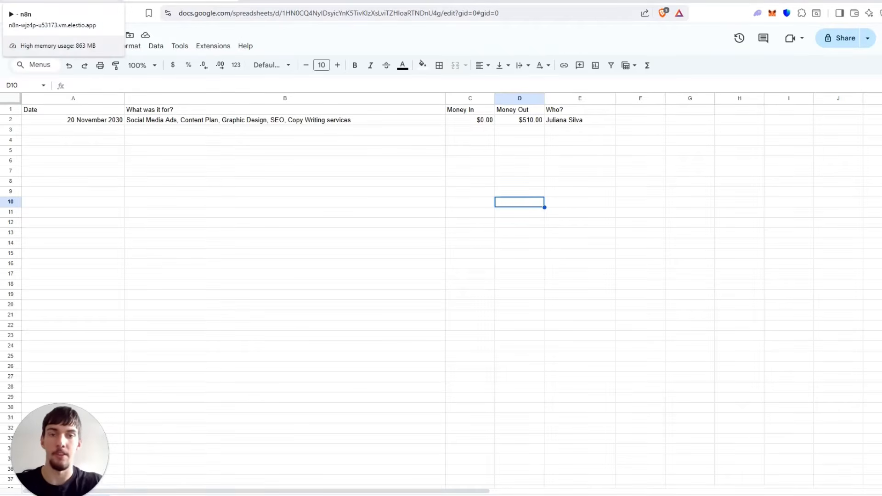
{"action": "left_click", "coordinate": [516, 124]}
{"action": "left_click", "coordinate": [214, 121]}
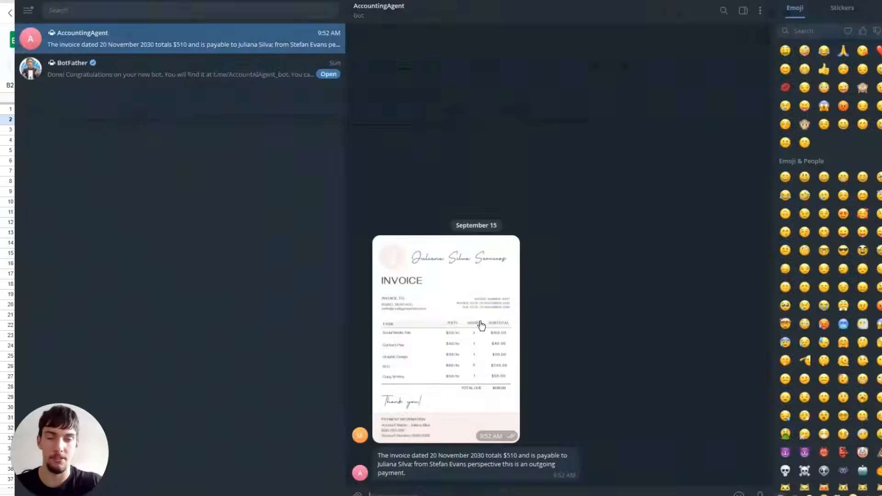
{"action": "left_click", "coordinate": [478, 325]}
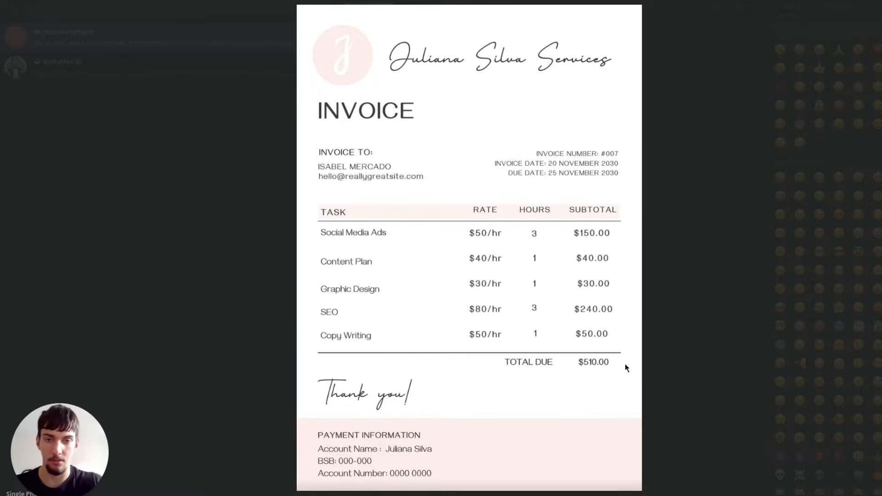
{"action": "left_click", "coordinate": [722, 279]}
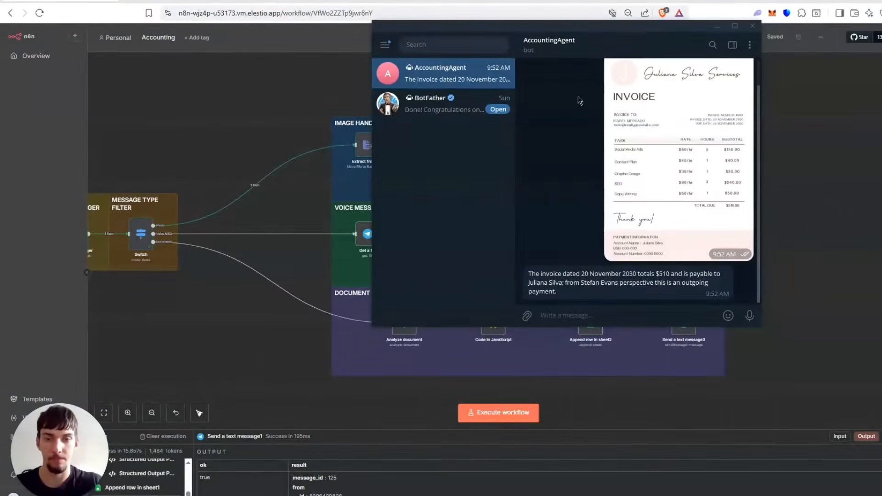
Record and send a voice message about an expense to the AccountingAgent bot, and execute the workflow in n8n.
{"action": "left_click", "coordinate": [750, 316]}
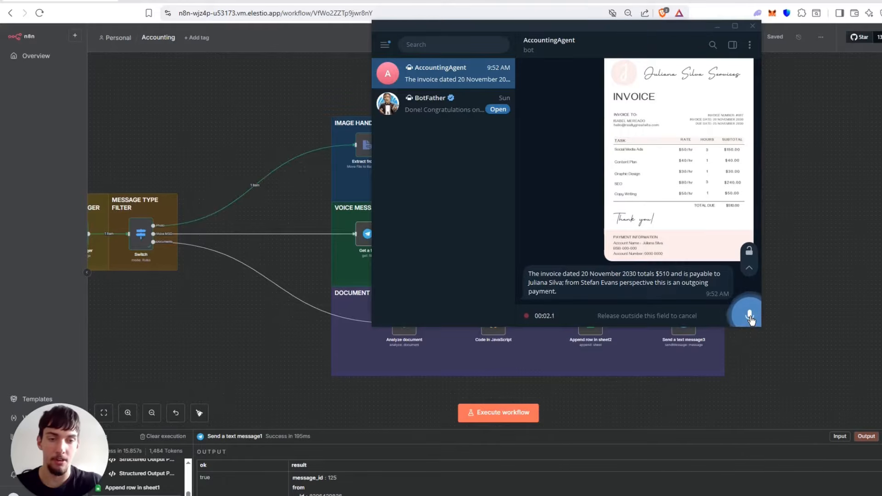
{"action": "left_click_drag", "start_coordinate": [750, 317], "coordinate": [750, 317]}
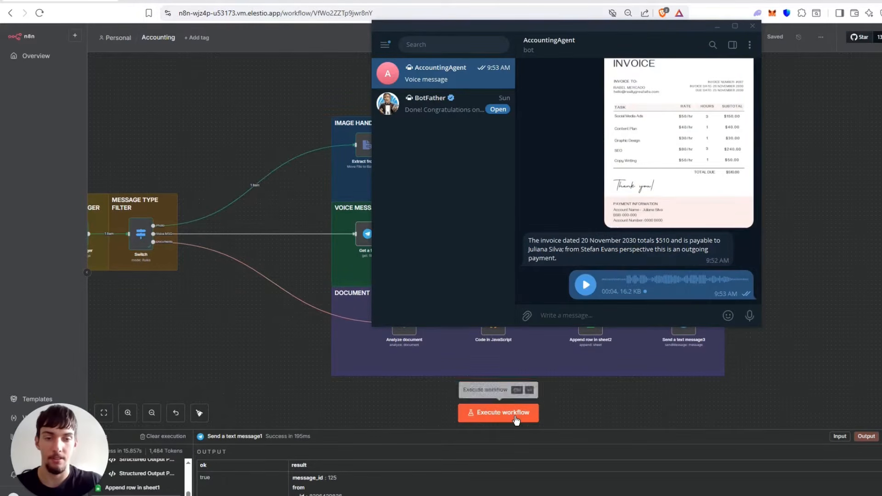
{"action": "left_click", "coordinate": [516, 417]}
{"action": "left_click", "coordinate": [506, 410]}
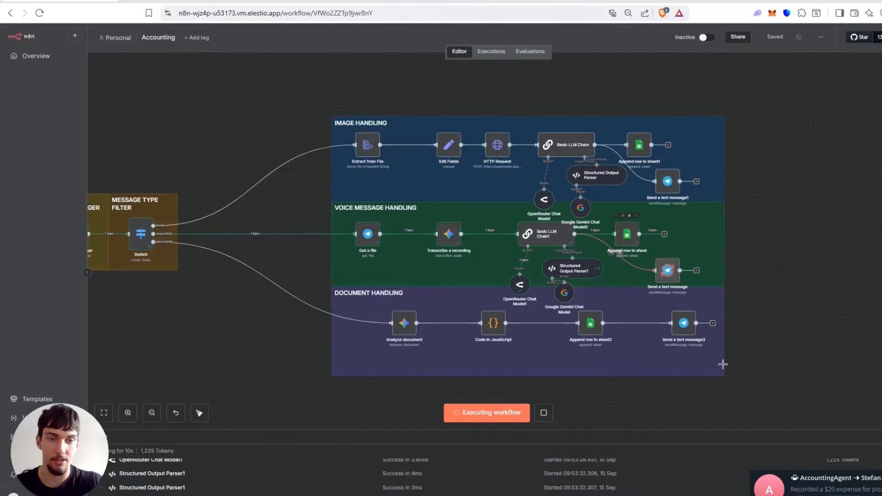
Review the bot's reply to the voice message in Telegram and the expense rows in the Accounting Agent Google Sheet.
{"action": "left_click", "coordinate": [818, 485]}
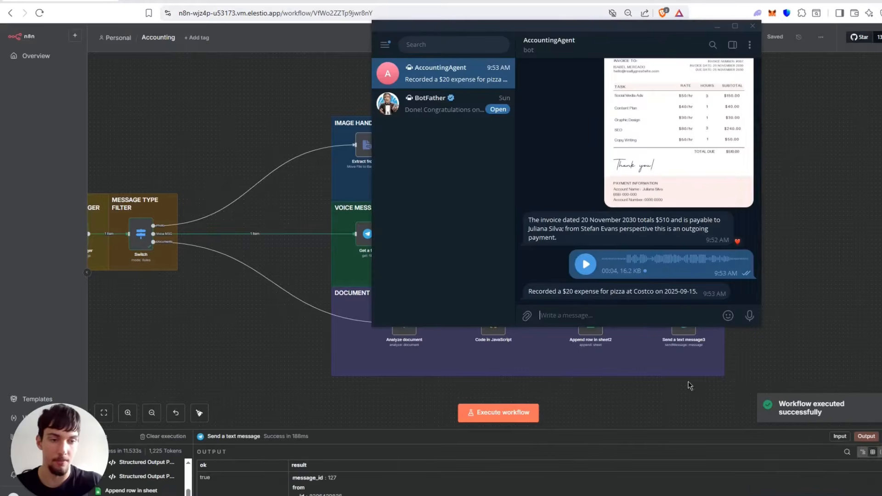
{"action": "double_click", "coordinate": [584, 293]}
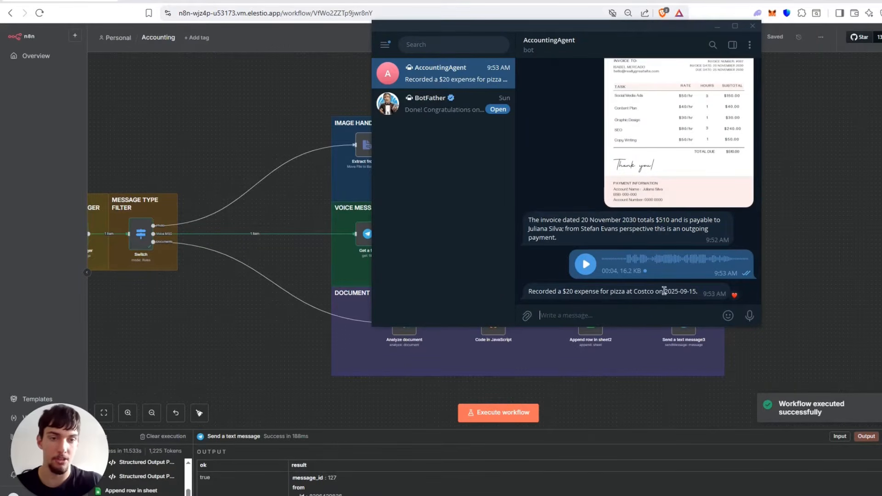
{"action": "left_click_drag", "start_coordinate": [665, 291], "coordinate": [699, 292]}
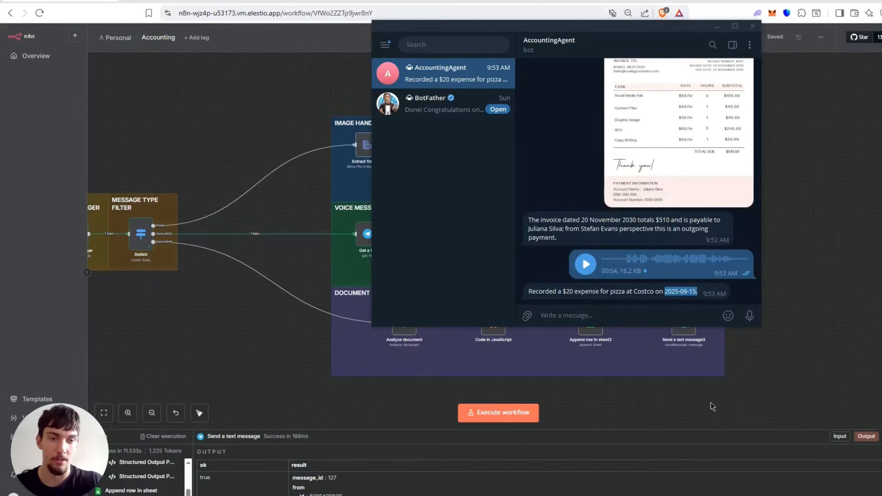
{"action": "left_click", "coordinate": [215, 1]}
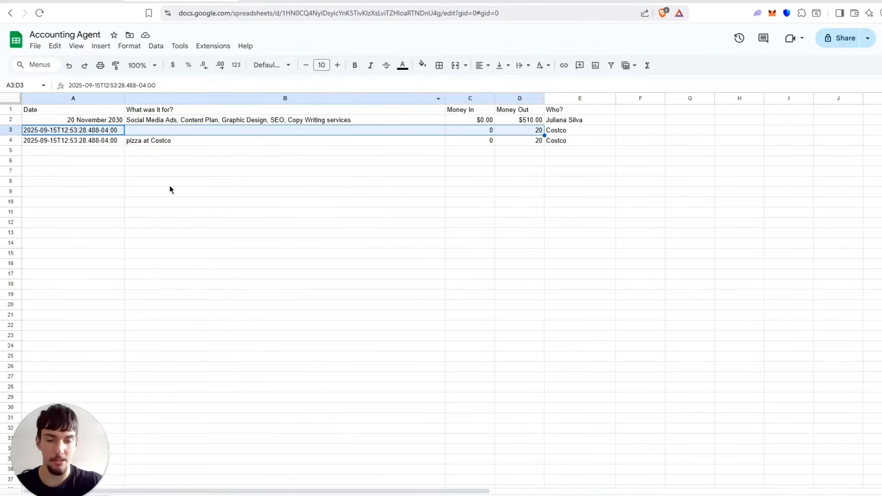
{"action": "left_click", "coordinate": [153, 184]}
{"action": "left_click", "coordinate": [171, 141]}
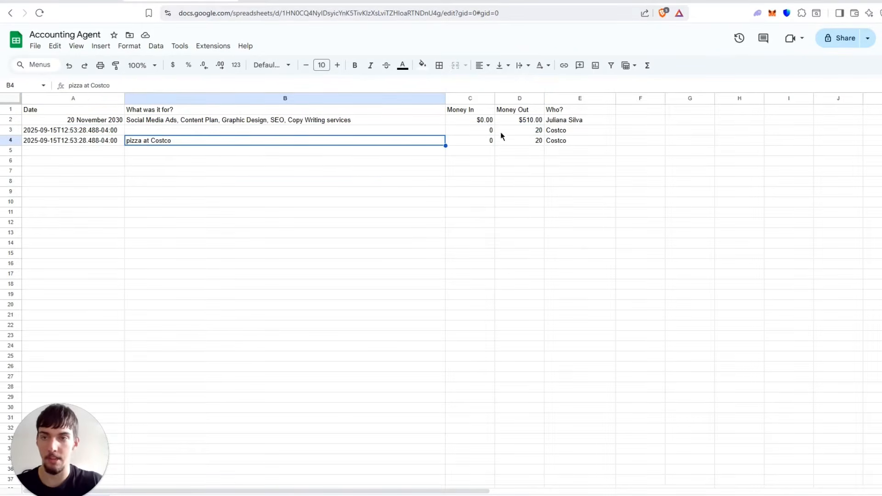
{"action": "left_click", "coordinate": [580, 141]}
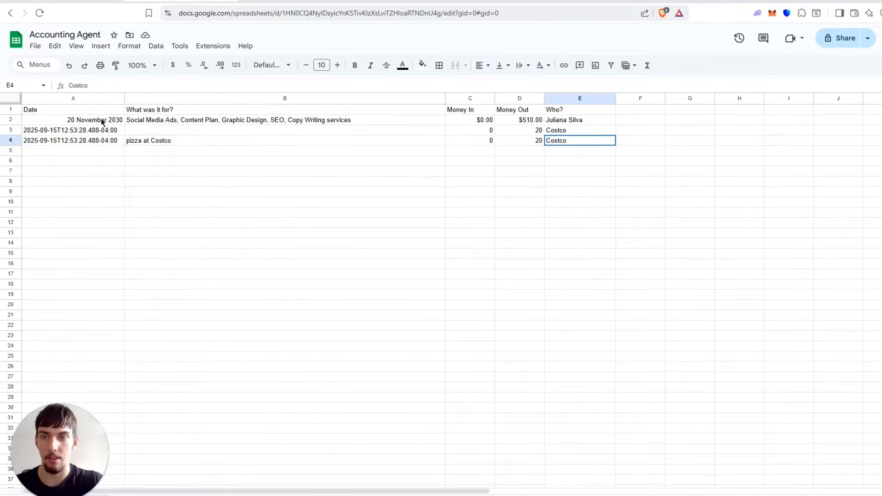
Clear all entries in A2:E4 of the Accounting Agent sheet, keeping the header row.
{"action": "left_click", "coordinate": [99, 122], "text": "shift"}
{"action": "key", "text": "Delete"}
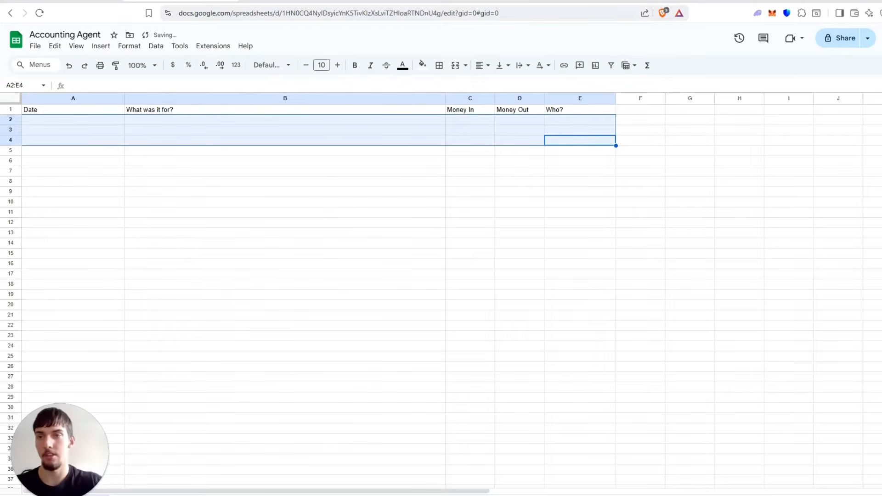
{"action": "left_click", "coordinate": [103, 1]}
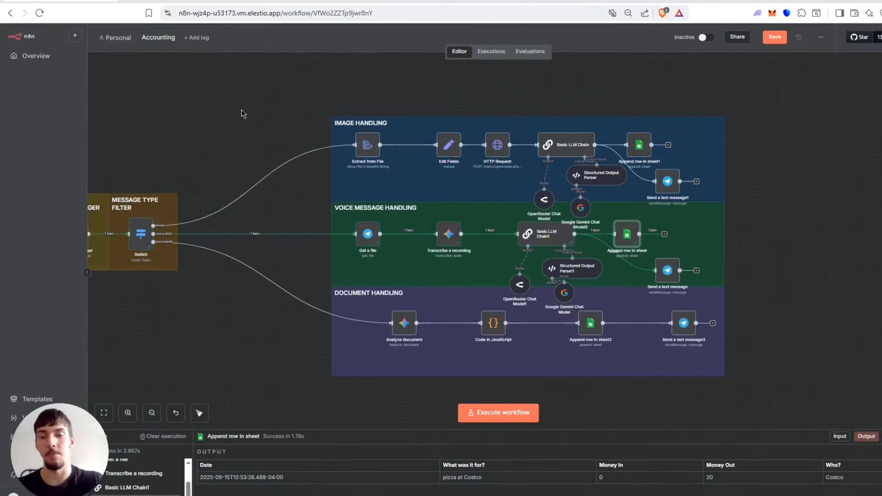
{"action": "scroll", "coordinate": [282, 110], "scroll_direction": "up", "scroll_amount": 1}
{"action": "scroll", "coordinate": [370, 151], "scroll_direction": "down", "scroll_amount": 1}
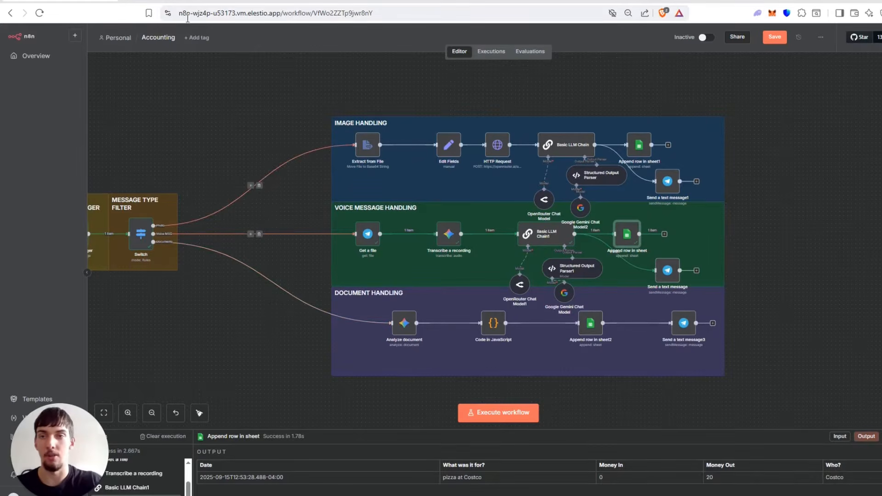
{"action": "left_click", "coordinate": [189, 1]}
{"action": "left_click", "coordinate": [87, 192]}
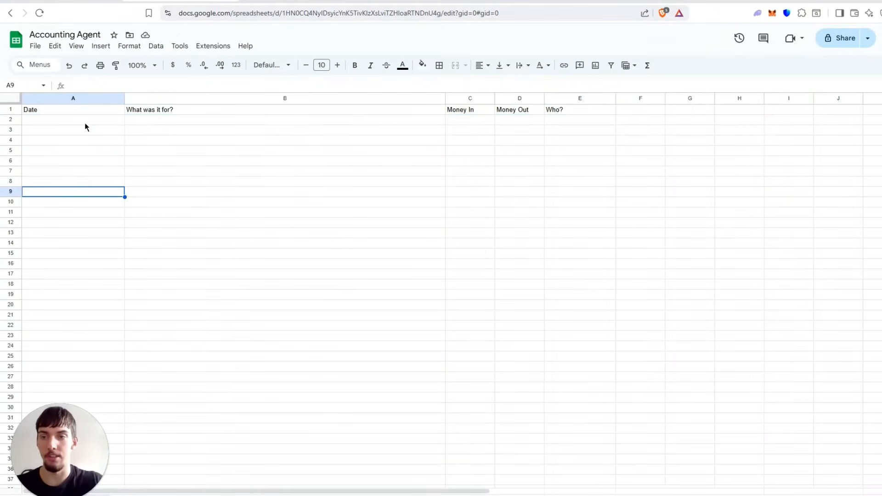
{"action": "left_click", "coordinate": [100, 119]}
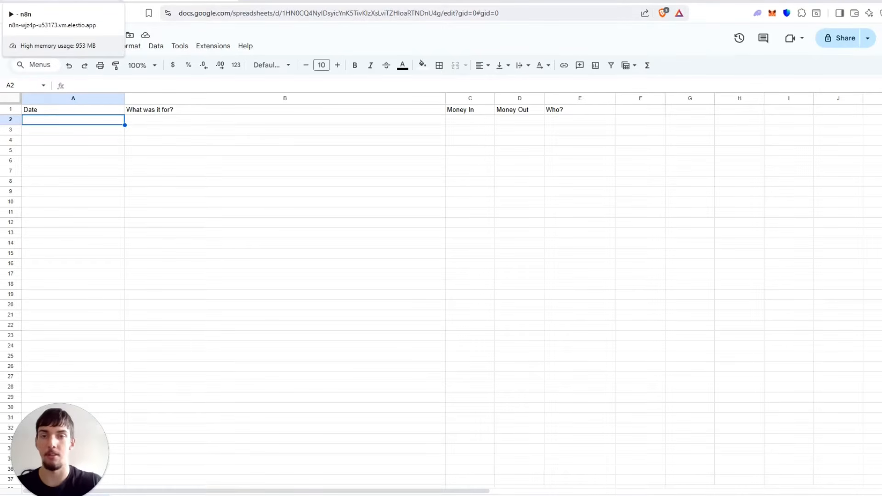
Send Bank-Statement-Template-2-TemplateLab.pdf from the recent files in File Explorer to the AccountingAgent bot in Telegram.
{"action": "left_click", "coordinate": [83, 1]}
{"action": "key", "text": "alt+Tab"}
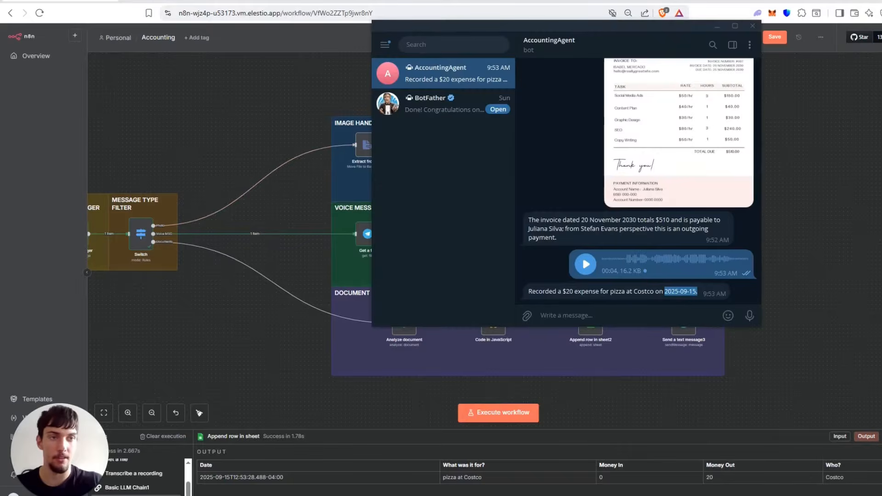
{"action": "key", "text": "super+e"}
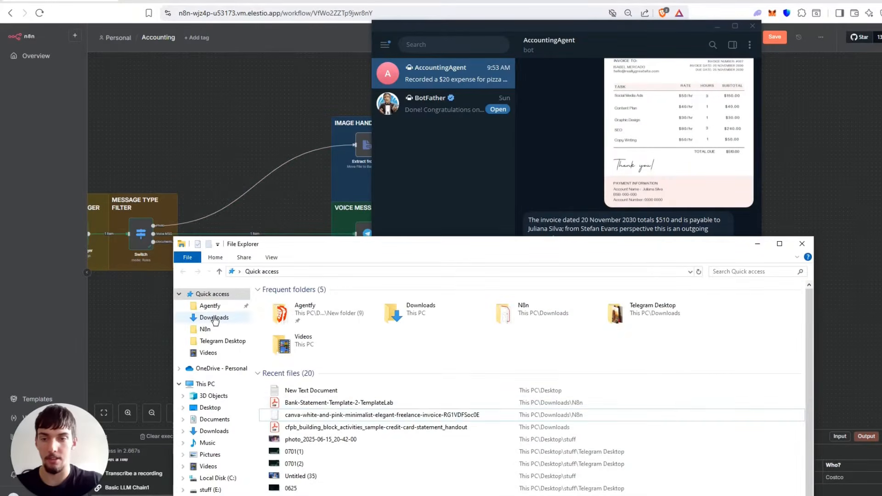
{"action": "left_click_drag", "start_coordinate": [322, 403], "coordinate": [623, 145]}
{"action": "left_click", "coordinate": [634, 219]}
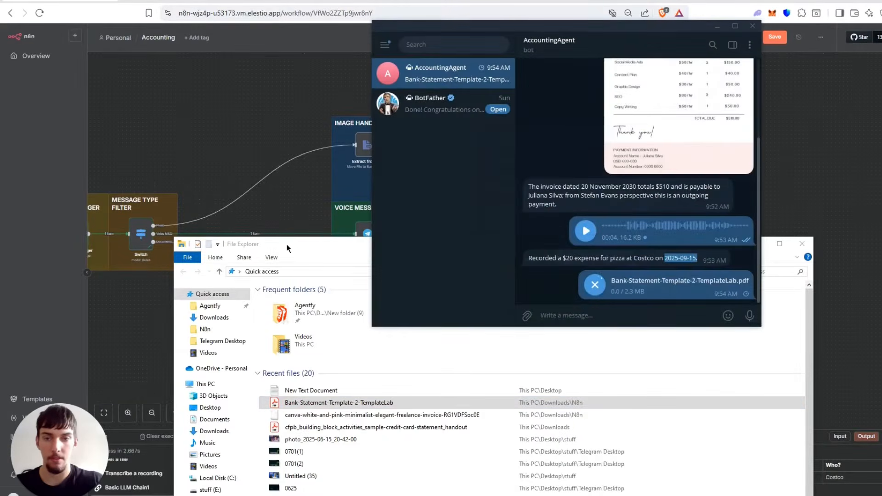
Move File Explorer aside and execute the Accounting workflow in n8n for the bank statement document.
{"action": "left_click_drag", "start_coordinate": [287, 245], "coordinate": [197, 257]}
{"action": "left_click", "coordinate": [663, 257]}
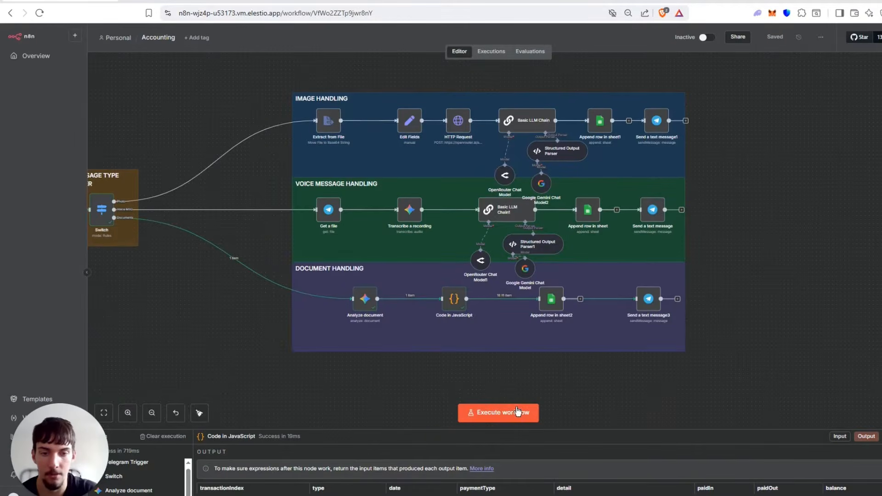
{"action": "left_click", "coordinate": [473, 414]}
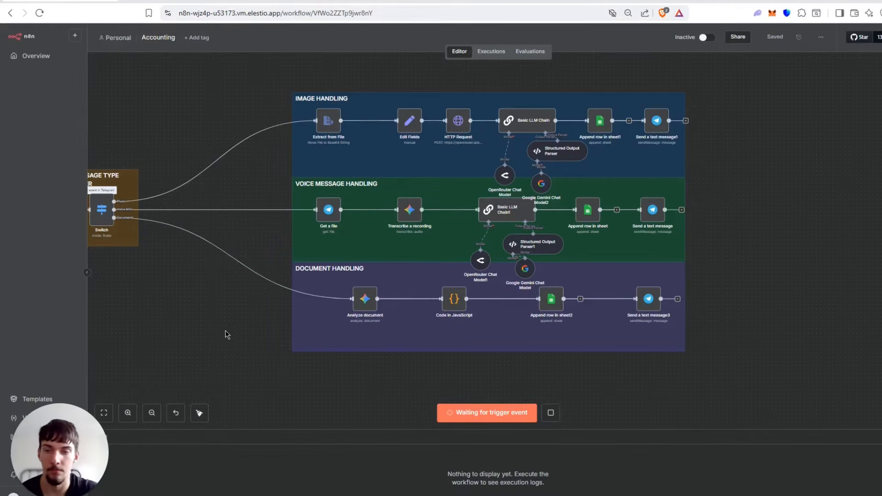
Follow the workflow run, check the bot's reply in Telegram, and view the transaction rows in the Accounting Agent Google Sheet.
{"action": "scroll", "coordinate": [227, 325], "scroll_direction": "down", "scroll_amount": 2}
{"action": "left_click_drag", "start_coordinate": [226, 325], "coordinate": [306, 323]}
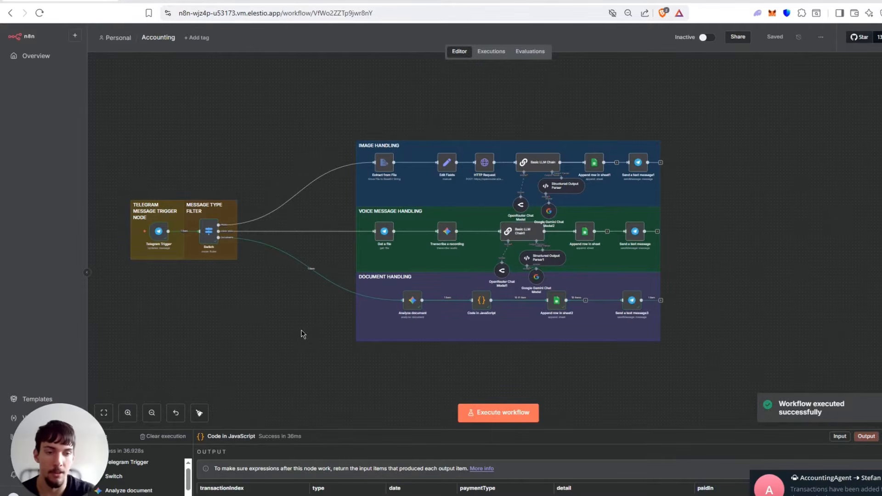
{"action": "left_click", "coordinate": [794, 492]}
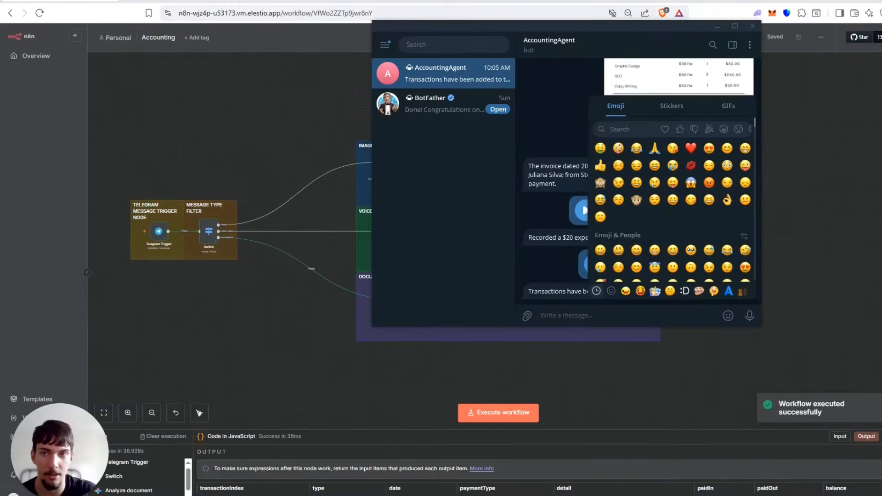
{"action": "left_click", "coordinate": [183, 1]}
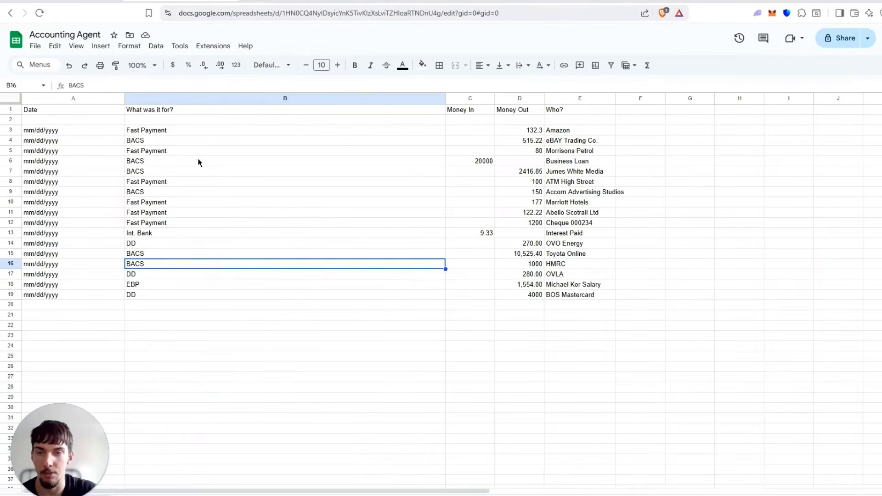
{"action": "left_click", "coordinate": [310, 350]}
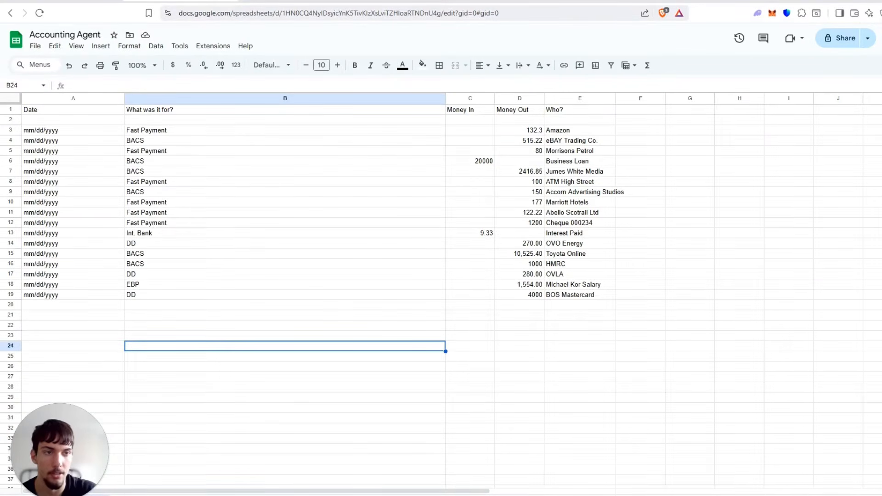
Bring up the bank statement PDF in Acrobat over the sheet and compare its account activity table with the logged rows.
{"action": "key", "text": "alt+Tab"}
{"action": "left_click_drag", "start_coordinate": [552, 0], "coordinate": [583, 64]}
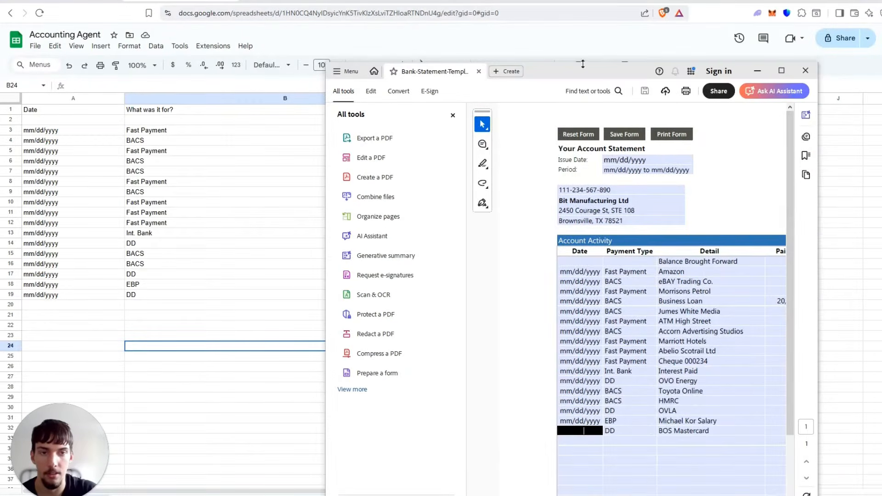
{"action": "left_click", "coordinate": [637, 272]}
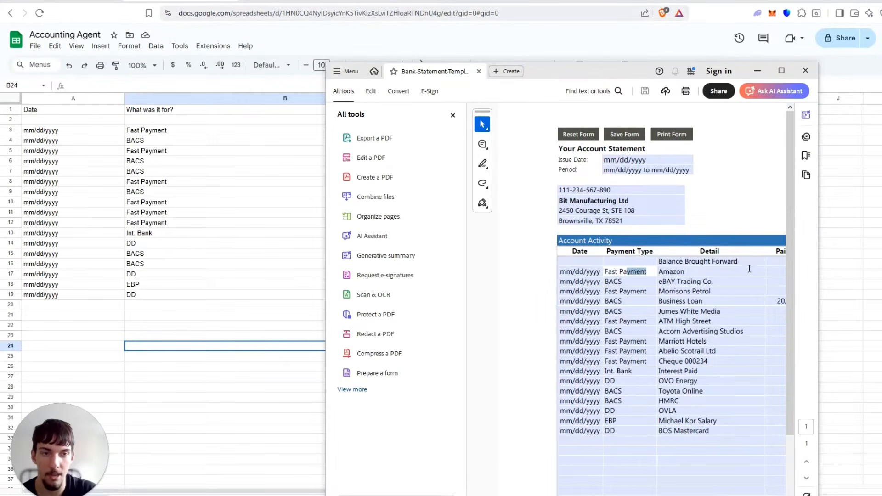
{"action": "scroll", "coordinate": [631, 341], "scroll_direction": "down", "scroll_amount": 3}
{"action": "scroll", "coordinate": [642, 315], "scroll_direction": "up", "scroll_amount": 3}
{"action": "left_click_drag", "start_coordinate": [626, 70], "coordinate": [489, 22]}
{"action": "left_click_drag", "start_coordinate": [738, 168], "coordinate": [842, 164]}
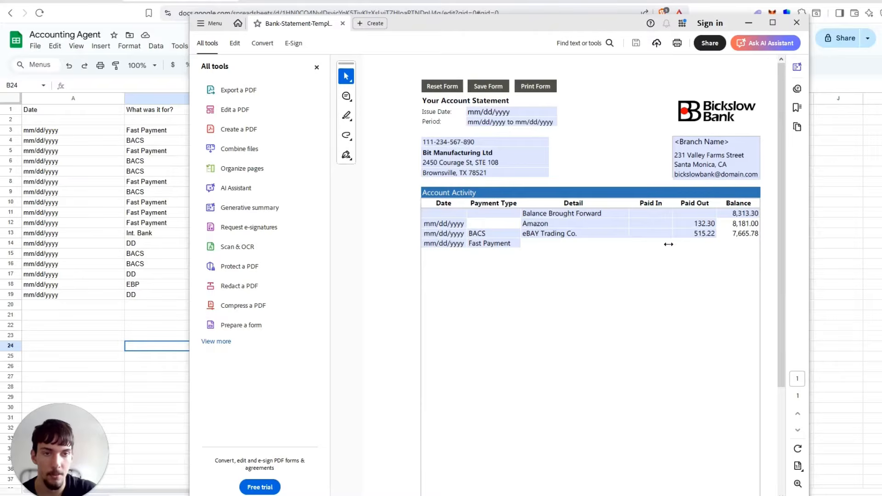
{"action": "left_click", "coordinate": [872, 233]}
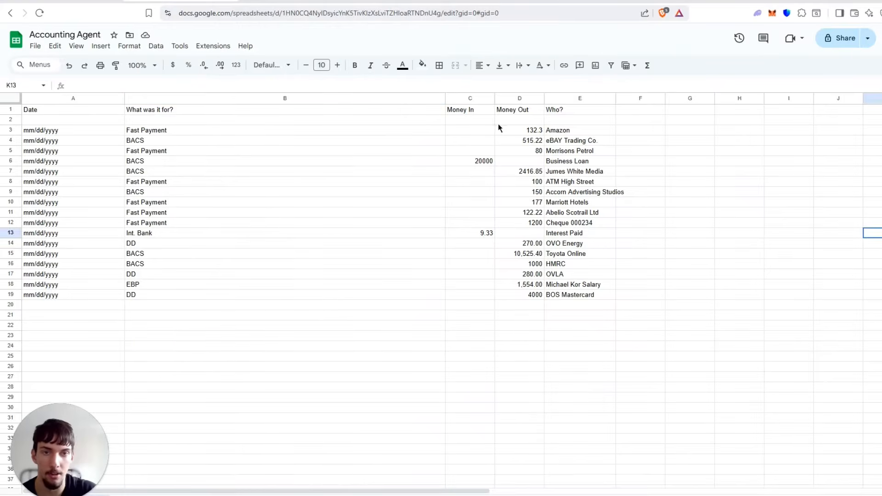
Examine the logged transactions in the sheet, from the Amazon entry to the BOS Mastercard entry, across the date, purpose, amount and payee columns.
{"action": "left_click", "coordinate": [524, 133]}
{"action": "left_click", "coordinate": [585, 131]}
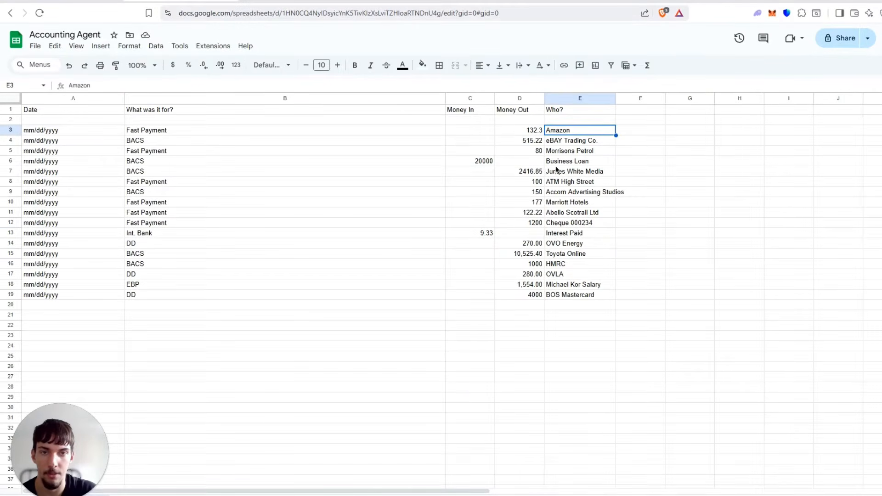
{"action": "key", "text": "Left"}
{"action": "key", "text": "shift+Down"}
{"action": "key", "text": "shift+Down"}
{"action": "key", "text": "shift+Down"}
{"action": "key", "text": "shift+Down"}
{"action": "key", "text": "shift+Down"}
{"action": "key", "text": "shift+Down"}
{"action": "key", "text": "shift+Down"}
{"action": "key", "text": "shift+Down"}
{"action": "key", "text": "shift+Down"}
{"action": "key", "text": "shift+Down"}
{"action": "key", "text": "shift+Down"}
{"action": "key", "text": "shift+Down"}
{"action": "key", "text": "shift+Down"}
{"action": "key", "text": "shift+Down"}
{"action": "key", "text": "shift+Down"}
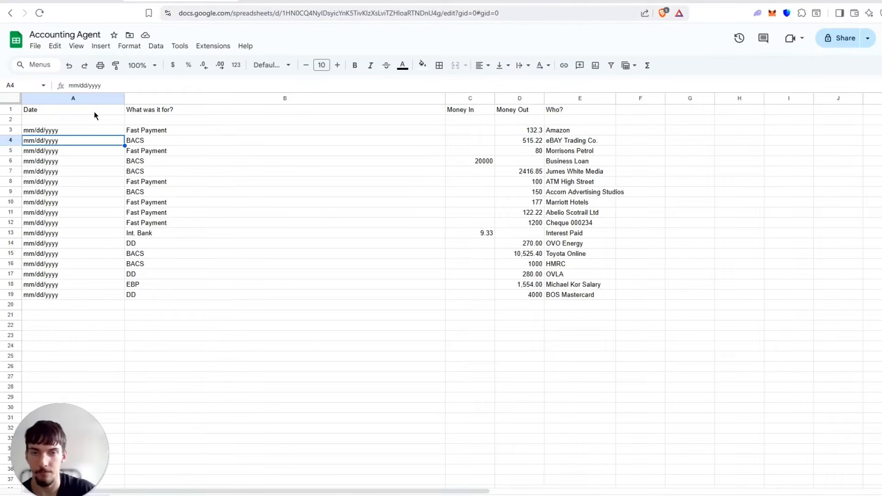
{"action": "left_click", "coordinate": [578, 297]}
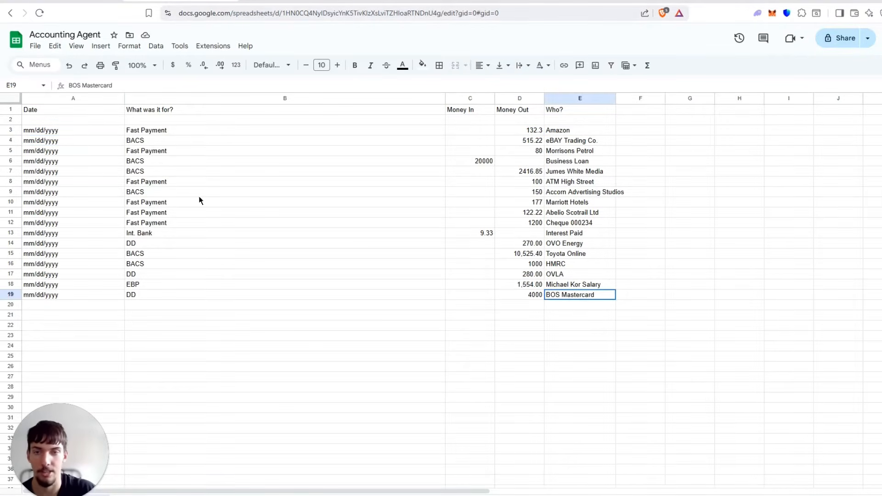
{"action": "left_click", "coordinate": [90, 140], "text": "shift"}
{"action": "left_click", "coordinate": [152, 181]}
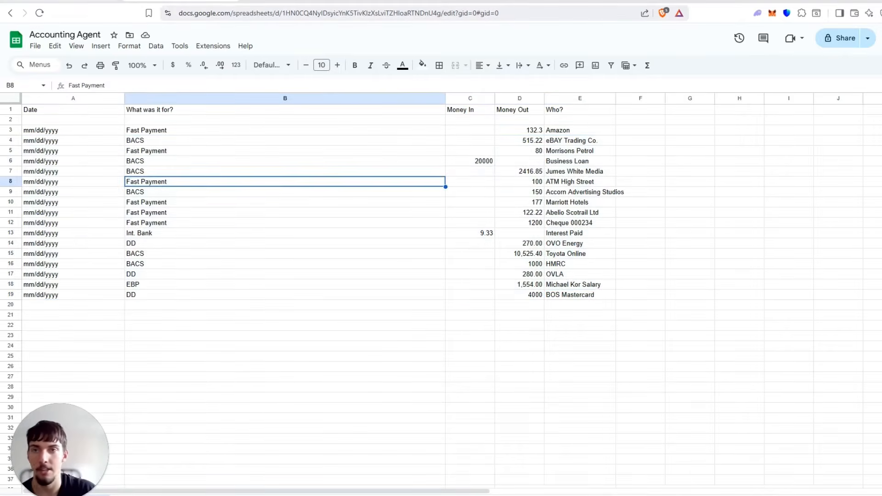
Return to the Accounting workflow in n8n, open the Telegram Trigger node and look at its available credentials.
{"action": "key", "text": "ctrl+shift+Tab"}
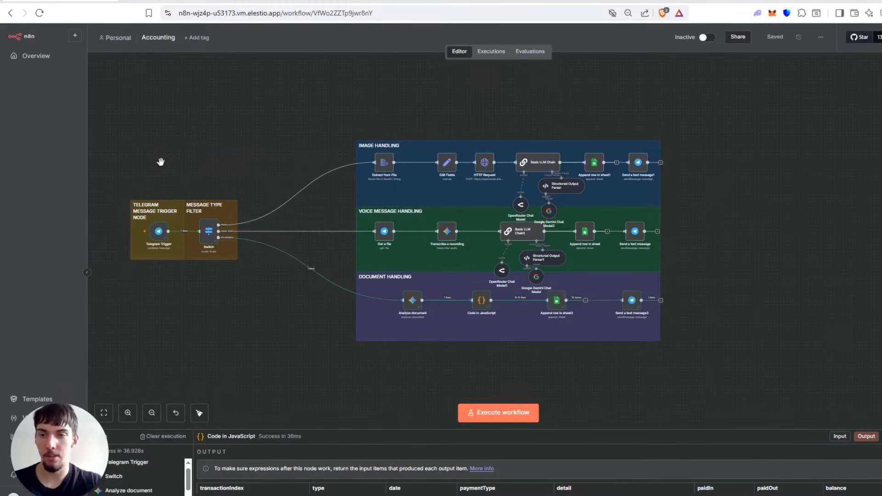
{"action": "left_click_drag", "start_coordinate": [160, 161], "coordinate": [289, 154]}
{"action": "scroll", "coordinate": [233, 170], "scroll_direction": "up", "scroll_amount": 9}
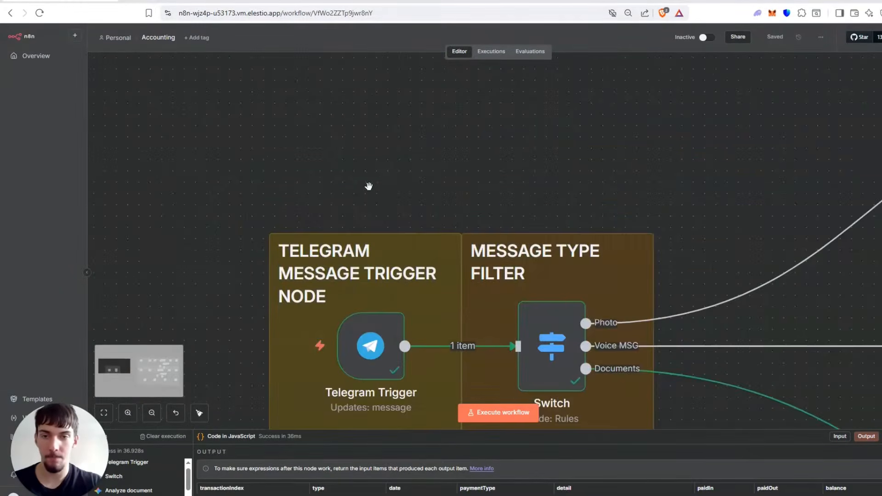
{"action": "left_click_drag", "start_coordinate": [369, 186], "coordinate": [335, 95]}
{"action": "left_click", "coordinate": [353, 251]}
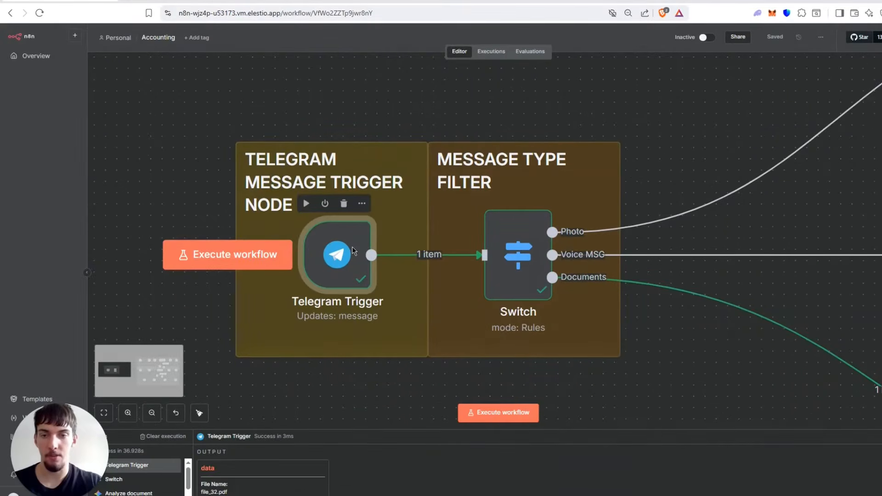
{"action": "double_click", "coordinate": [353, 251]}
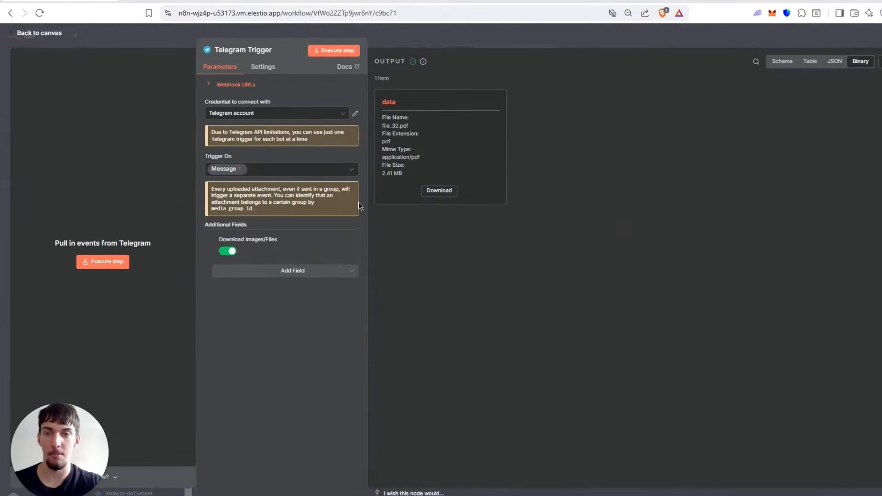
{"action": "left_click", "coordinate": [271, 114]}
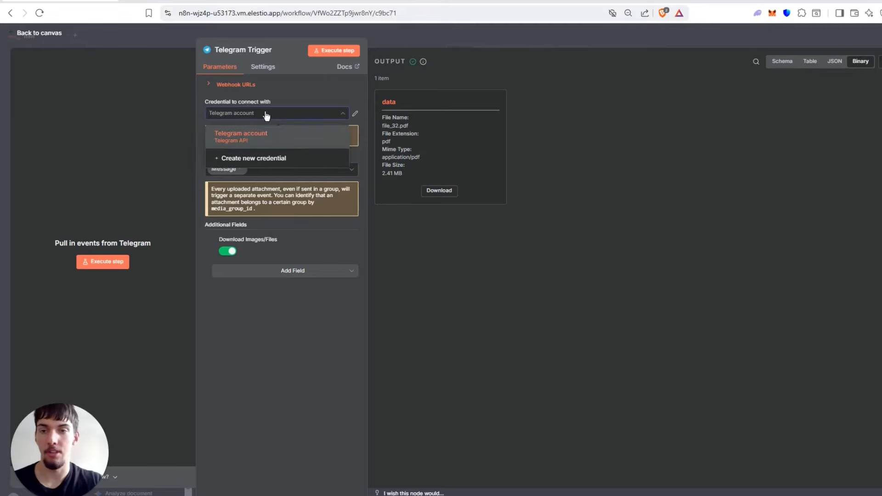
{"action": "left_click", "coordinate": [597, 104]}
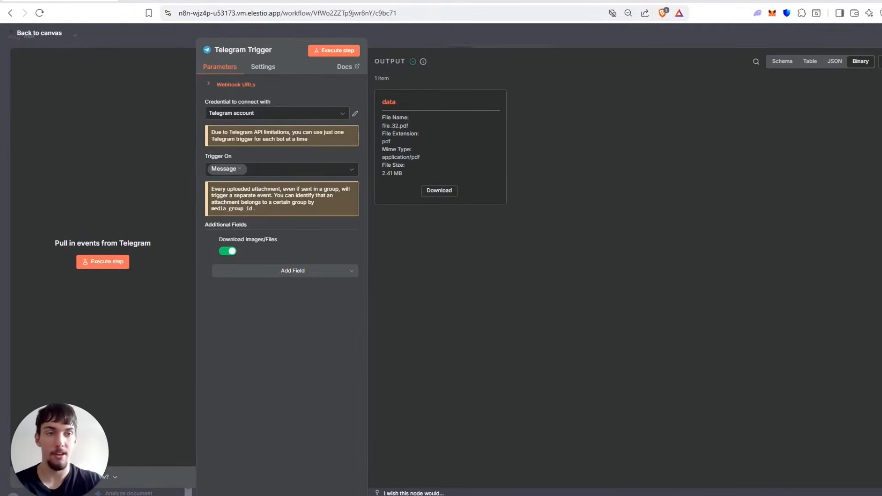
Switch to the BotFather chat in Telegram, send /start and request a new bot with the /newbot command.
{"action": "key", "text": "alt+Tab"}
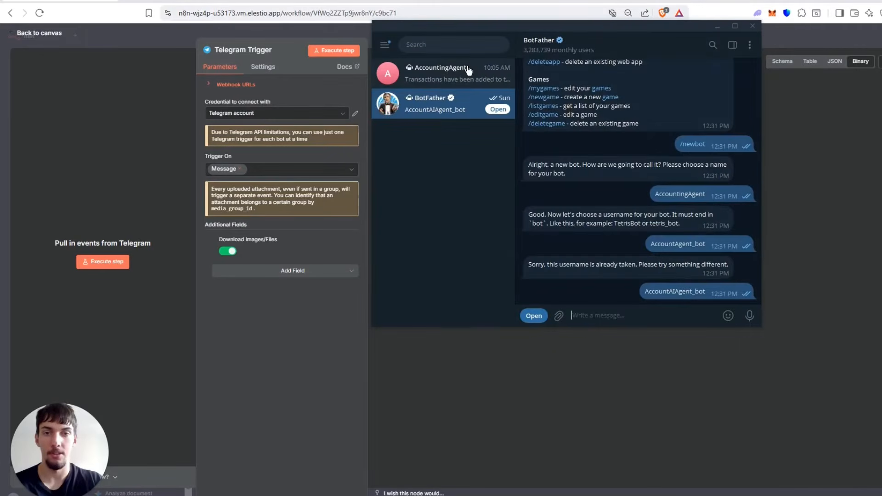
{"action": "left_click", "coordinate": [543, 40]}
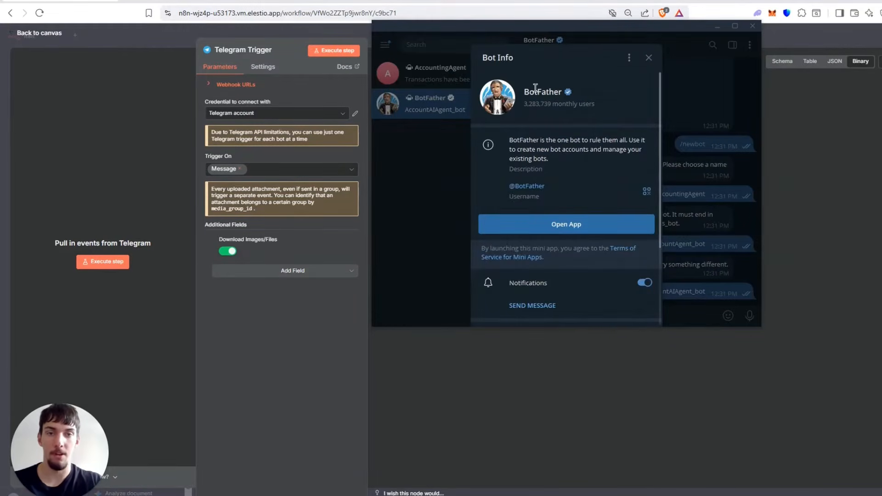
{"action": "left_click", "coordinate": [439, 184]}
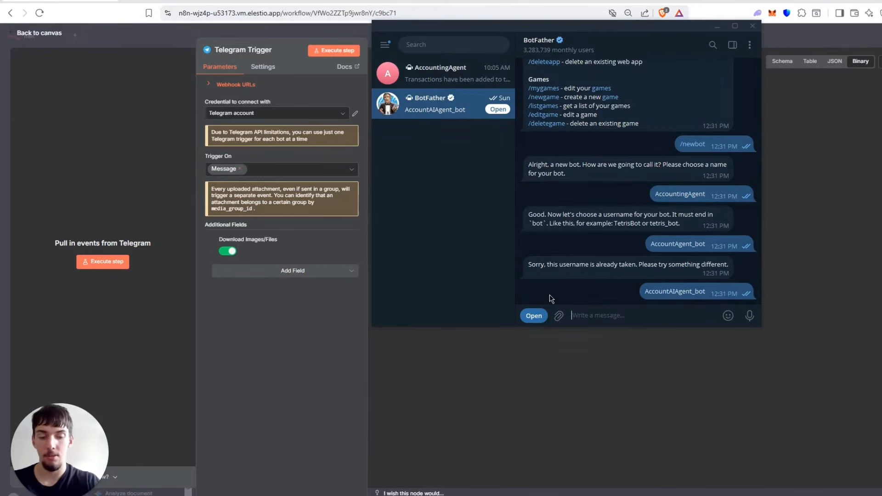
{"action": "type", "text": "/start"}
{"action": "key", "text": "Return"}
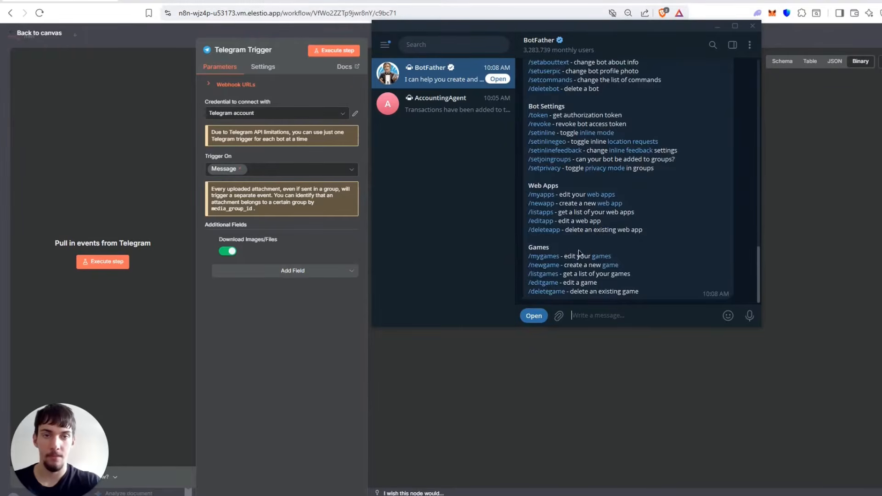
{"action": "scroll", "coordinate": [592, 184], "scroll_direction": "up", "scroll_amount": 5}
{"action": "left_click", "coordinate": [548, 209]}
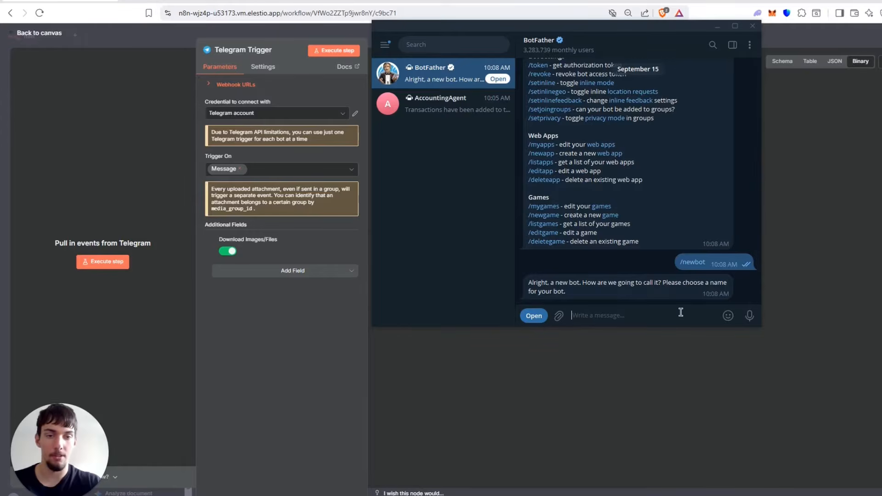
Send AccountingYoutube to BotFather as the new bot's name.
{"action": "type", "text": "A"}
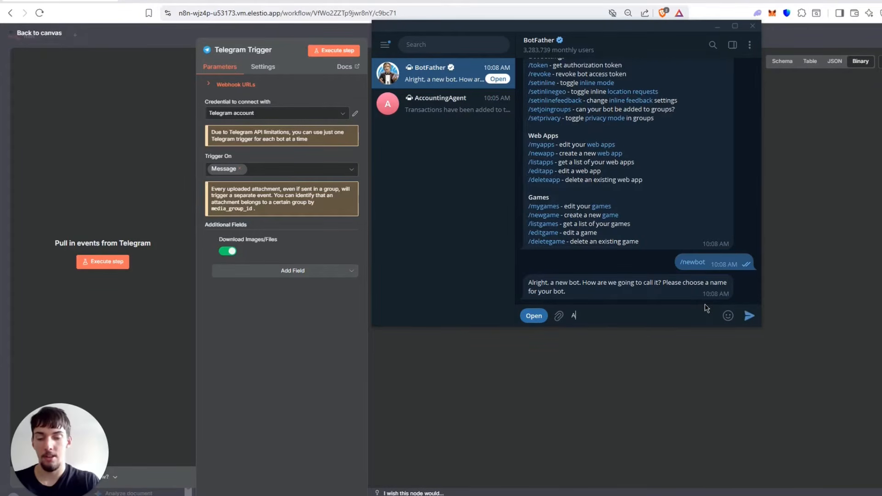
{"action": "type", "text": "ccoun"}
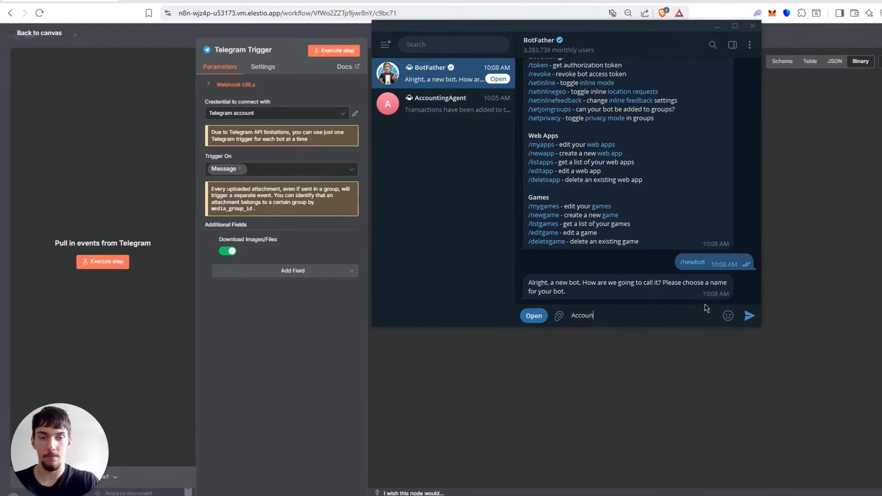
{"action": "type", "text": "tingYoutube"}
{"action": "key", "text": "Return"}
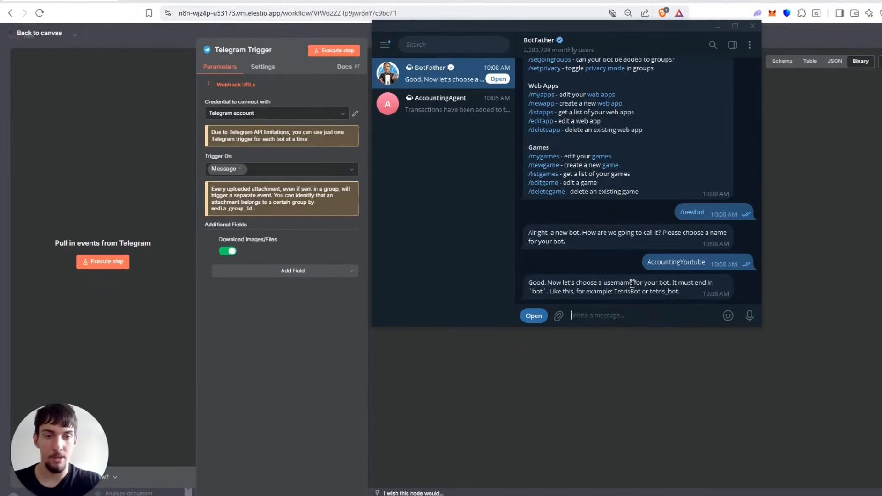
Reuse the bot name from the sent message and submit AccountingYoutube_bot as the bot's username.
{"action": "right_click", "coordinate": [661, 261]}
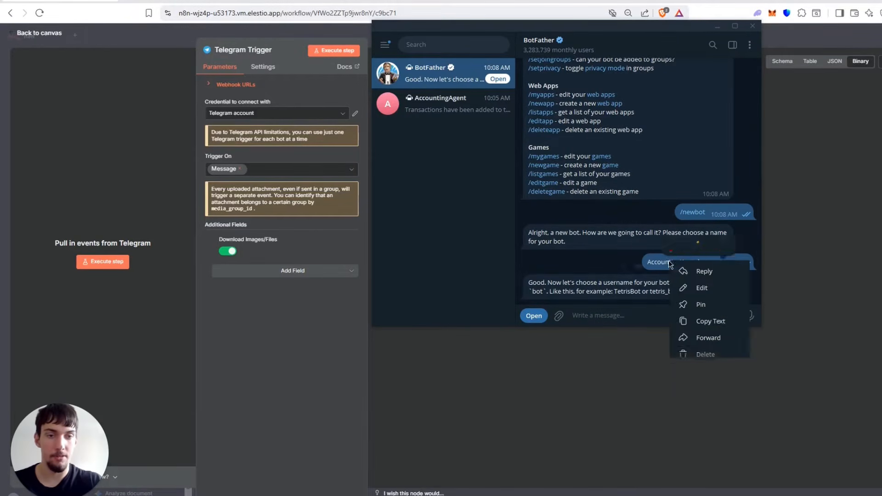
{"action": "left_click", "coordinate": [697, 322]}
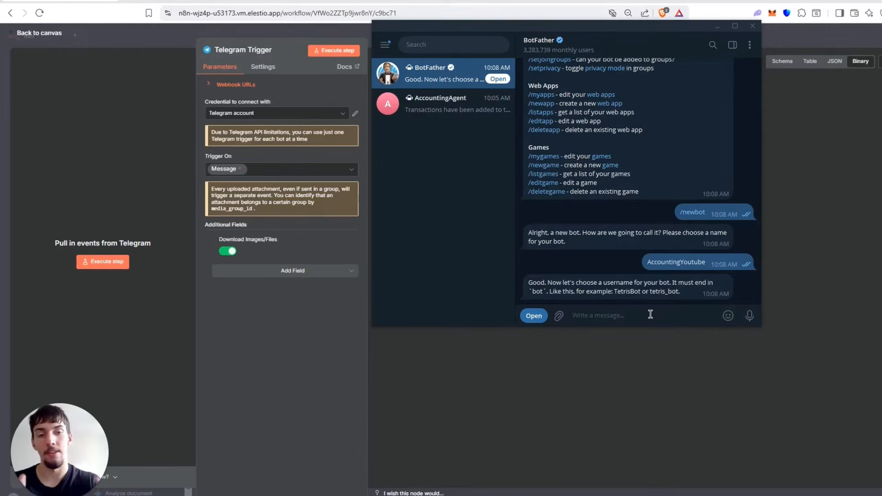
{"action": "key", "text": "ctrl+v"}
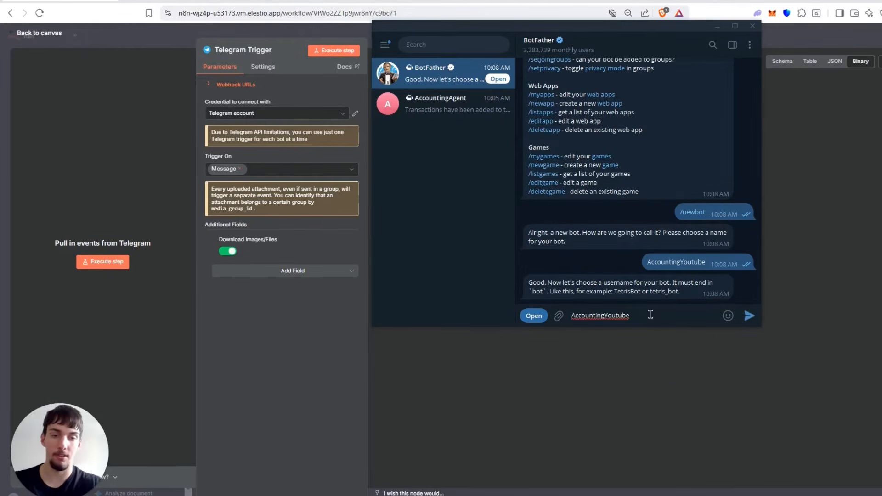
{"action": "type", "text": "_bot"}
{"action": "key", "text": "Return"}
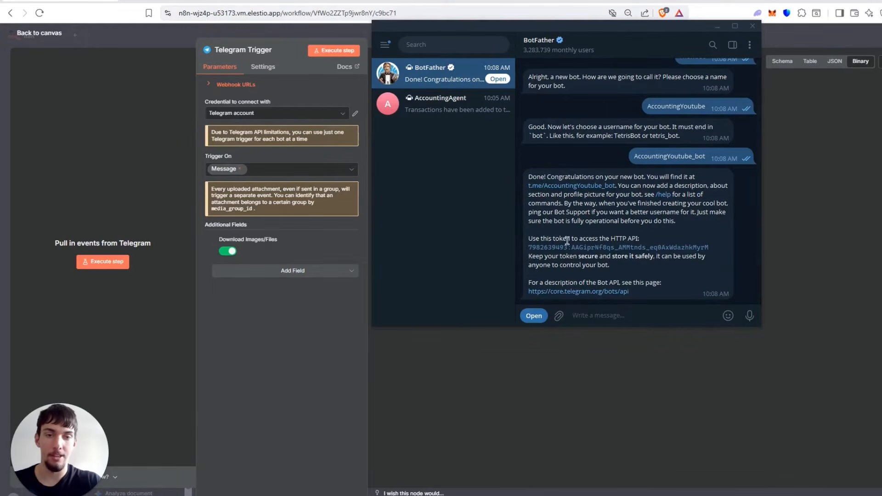
Copy the new bot's HTTP API token from BotFather's message and return to the Telegram Trigger node in n8n.
{"action": "left_click_drag", "start_coordinate": [529, 233], "coordinate": [713, 247]}
{"action": "left_click", "coordinate": [713, 247]}
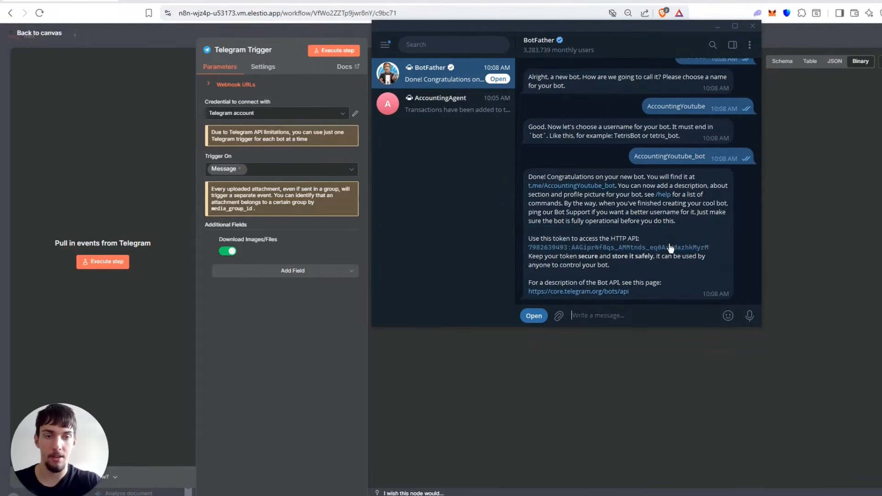
{"action": "left_click", "coordinate": [666, 251]}
{"action": "left_click", "coordinate": [276, 318]}
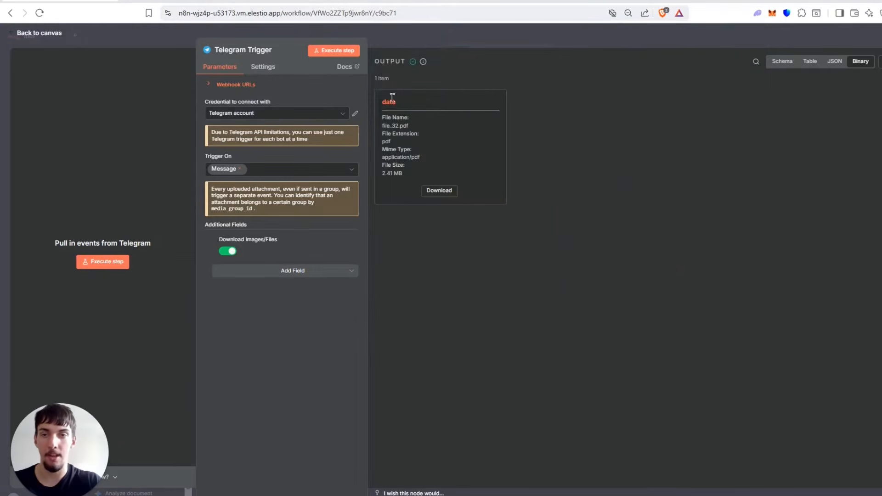
Open the Telegram account credential used by the Telegram Trigger node and inspect its Access Token field.
{"action": "left_click", "coordinate": [355, 114]}
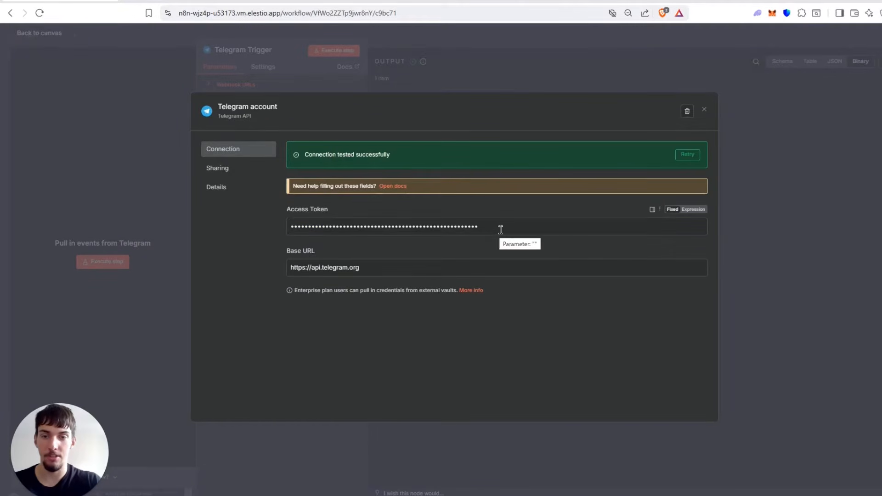
{"action": "triple_click", "coordinate": [500, 230]}
{"action": "left_click", "coordinate": [377, 71]}
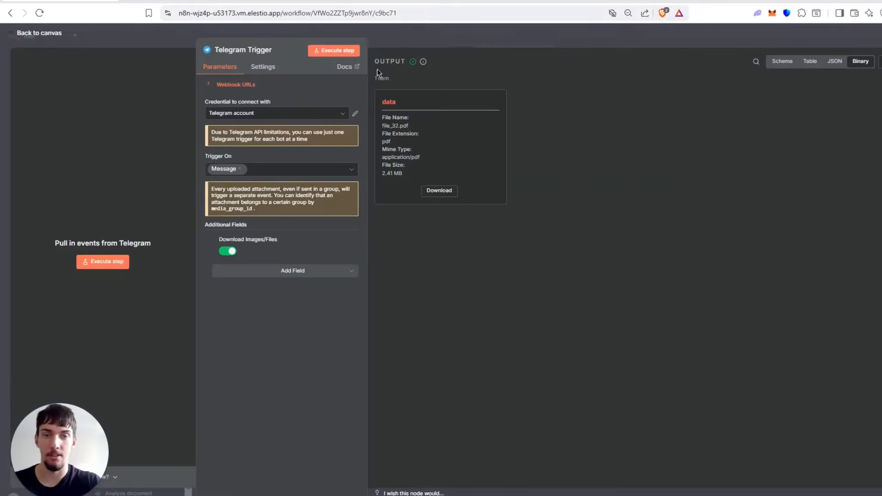
{"action": "left_click", "coordinate": [349, 116]}
{"action": "left_click", "coordinate": [354, 117]}
{"action": "left_click", "coordinate": [354, 116]}
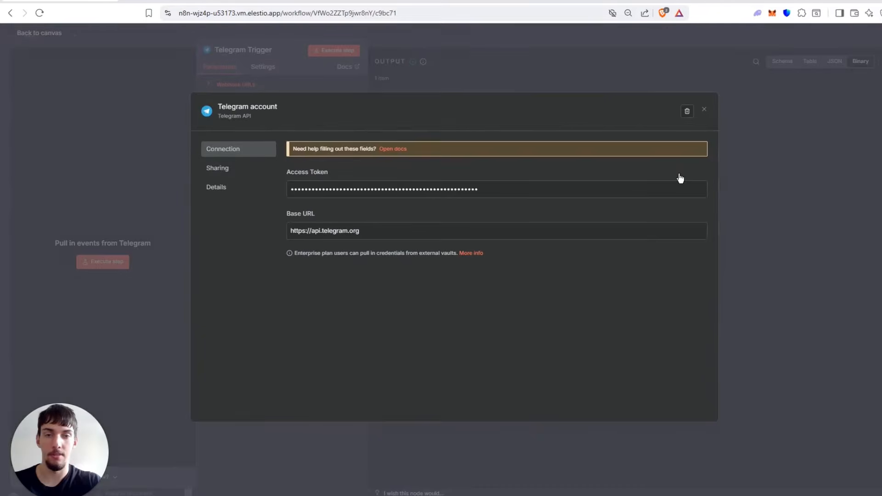
Close the Telegram account credential without changes and return from the Telegram Trigger node to the workflow canvas.
{"action": "left_click", "coordinate": [630, 76]}
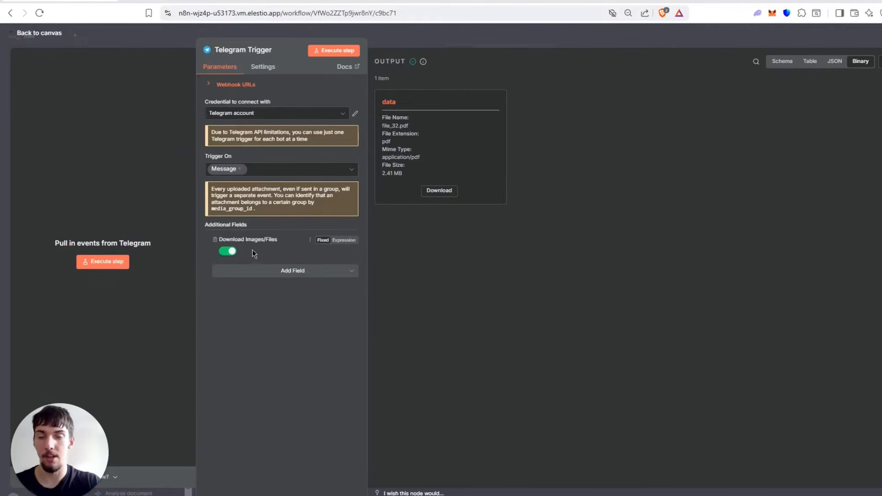
{"action": "key", "text": "Escape"}
{"action": "scroll", "coordinate": [340, 138], "scroll_direction": "right", "scroll_amount": 2}
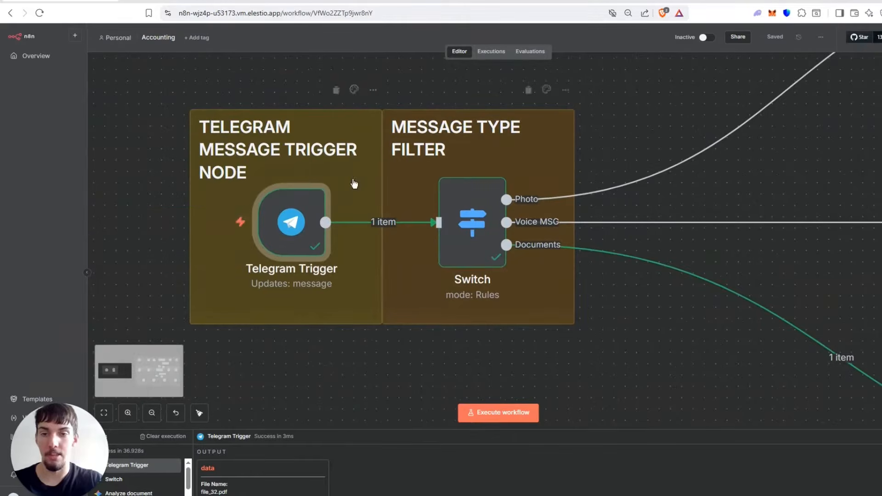
Select the Switch node in the Message Type Filter section and examine its Photo, Voice MSG and Documents outputs.
{"action": "left_click", "coordinate": [477, 225]}
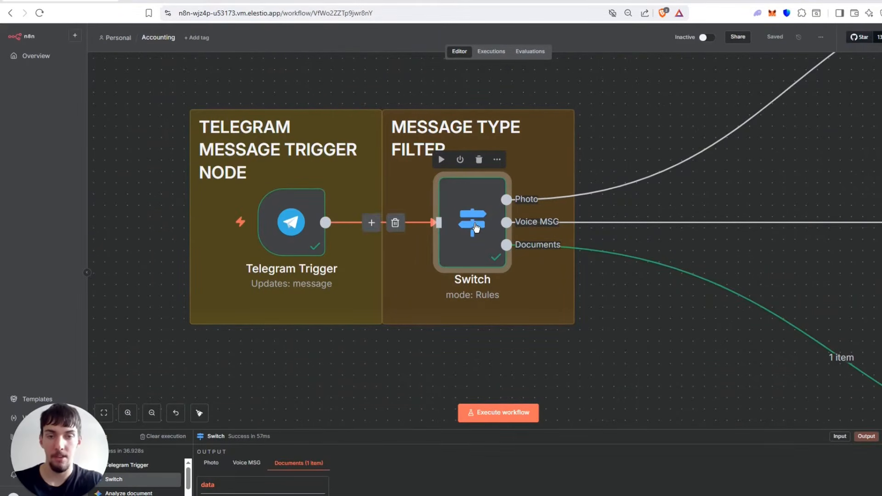
{"action": "left_click_drag", "start_coordinate": [577, 85], "coordinate": [546, 85]}
{"action": "scroll", "coordinate": [508, 203], "scroll_direction": "up", "scroll_amount": 5}
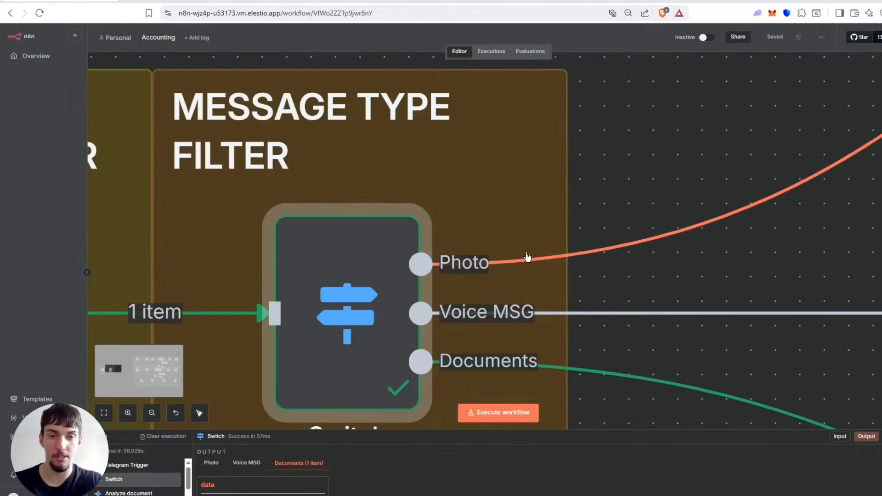
{"action": "scroll", "coordinate": [501, 252], "scroll_direction": "down", "scroll_amount": 2}
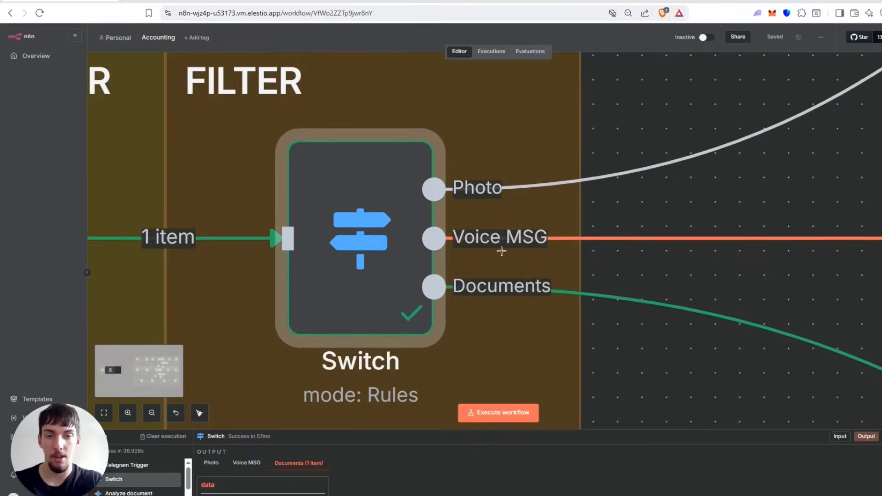
{"action": "scroll", "coordinate": [567, 320], "scroll_direction": "down", "scroll_amount": 2}
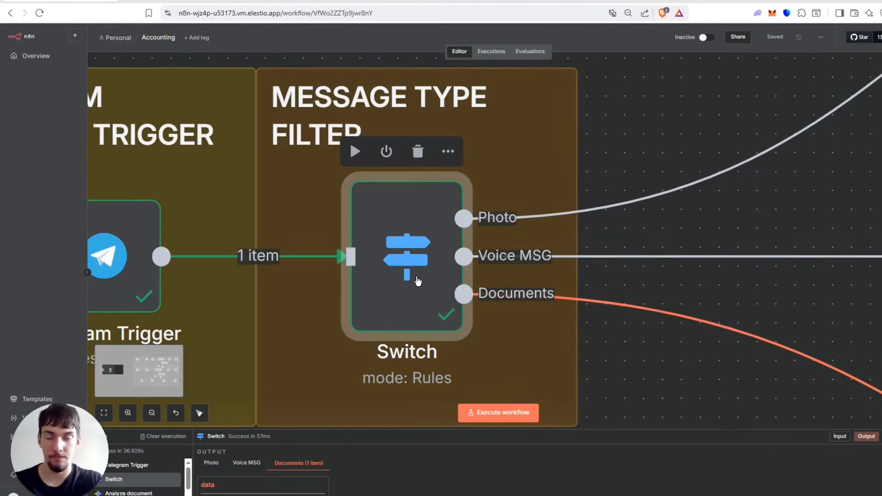
Open the Switch node and inspect the photo file ID and voice mime type expressions in its routing rules.
{"action": "double_click", "coordinate": [418, 281]}
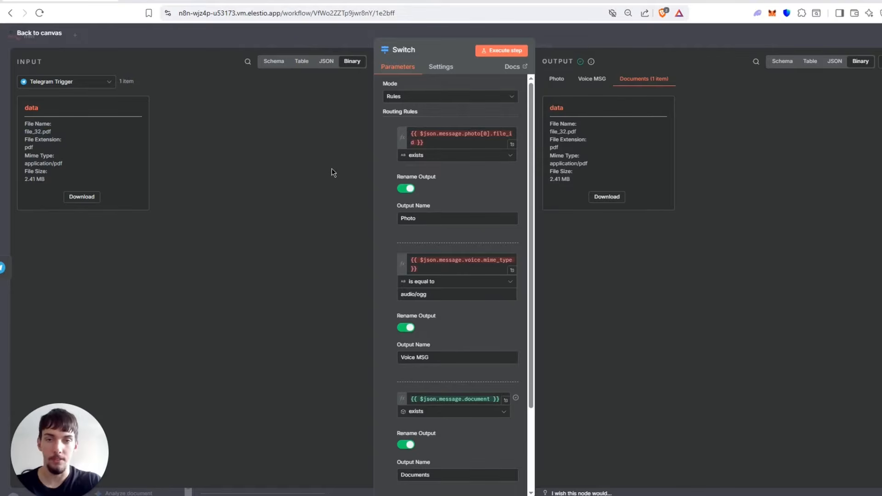
{"action": "left_click", "coordinate": [434, 134]}
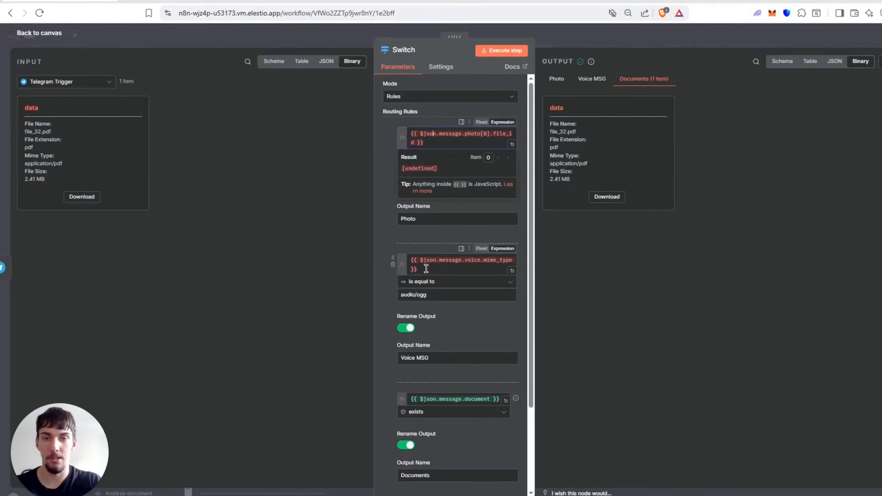
{"action": "left_click", "coordinate": [431, 264]}
{"action": "left_click", "coordinate": [337, 274]}
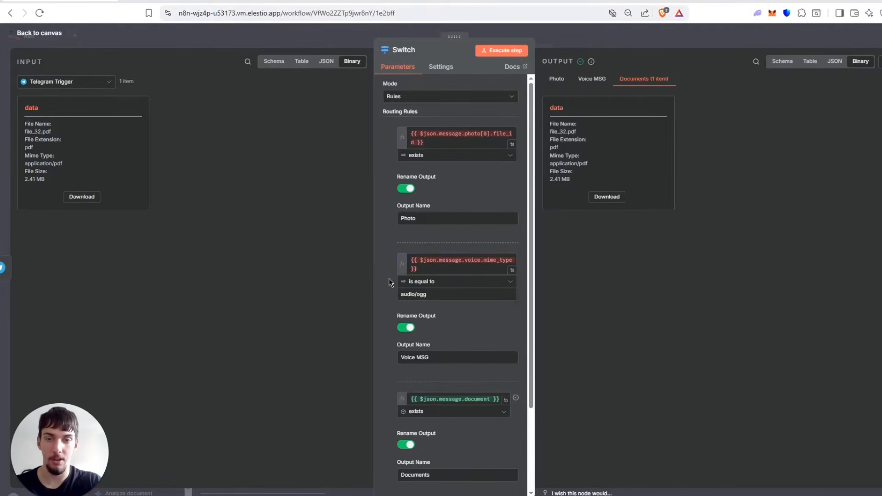
{"action": "left_click_drag", "start_coordinate": [425, 142], "coordinate": [412, 125]}
{"action": "left_click", "coordinate": [502, 132]}
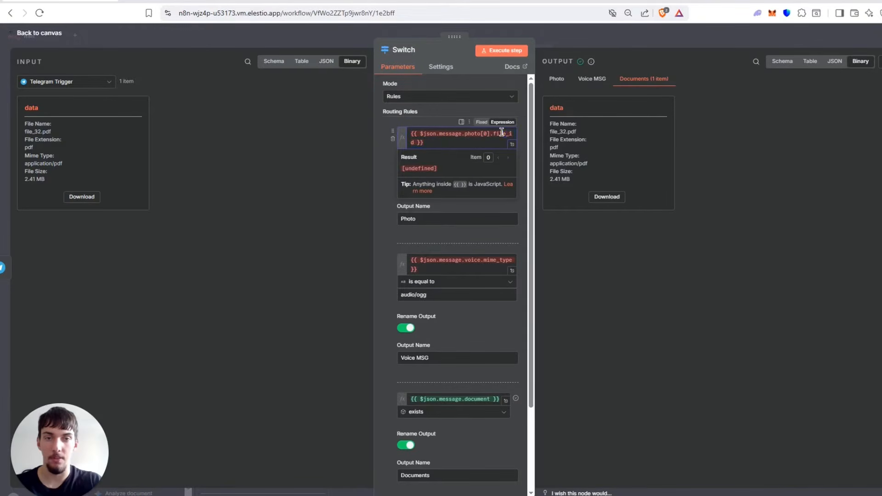
{"action": "left_click", "coordinate": [354, 150]}
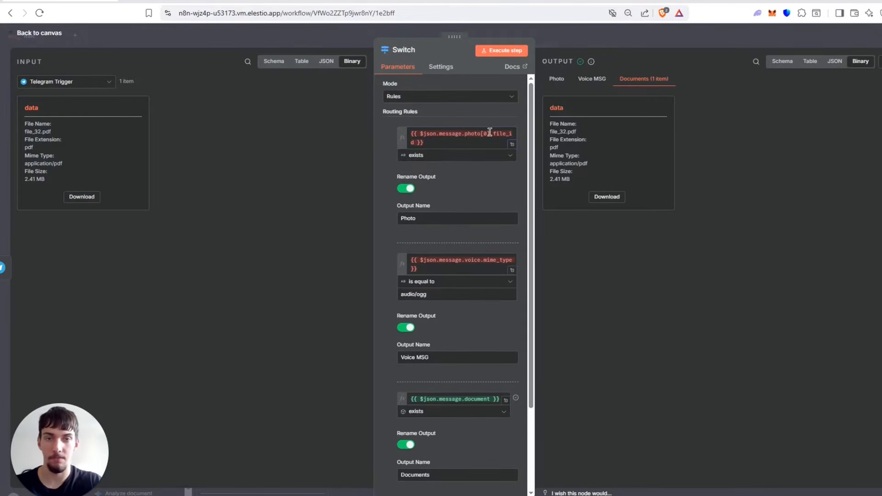
{"action": "left_click_drag", "start_coordinate": [455, 133], "coordinate": [489, 133]}
{"action": "left_click", "coordinate": [456, 142]}
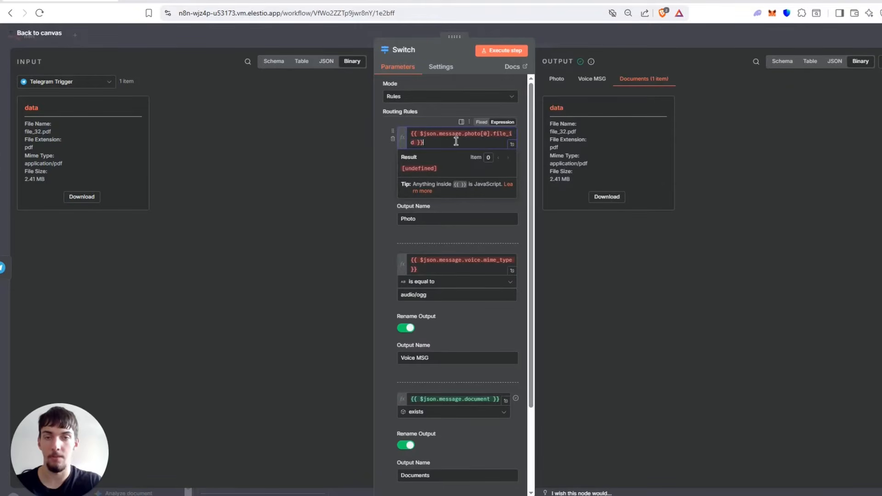
{"action": "left_click", "coordinate": [365, 143]}
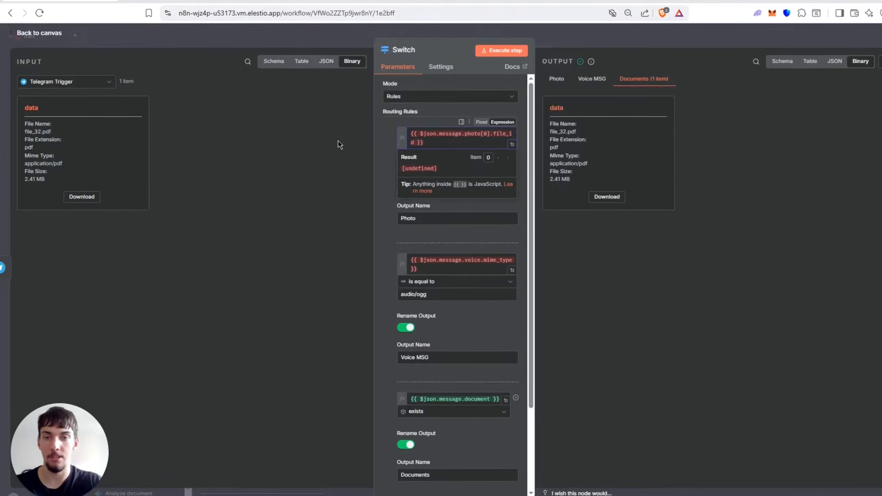
Compare the Telegram Trigger input as JSON and as binary data, and locate the document's mime_type entry in the JSON.
{"action": "left_click", "coordinate": [328, 62]}
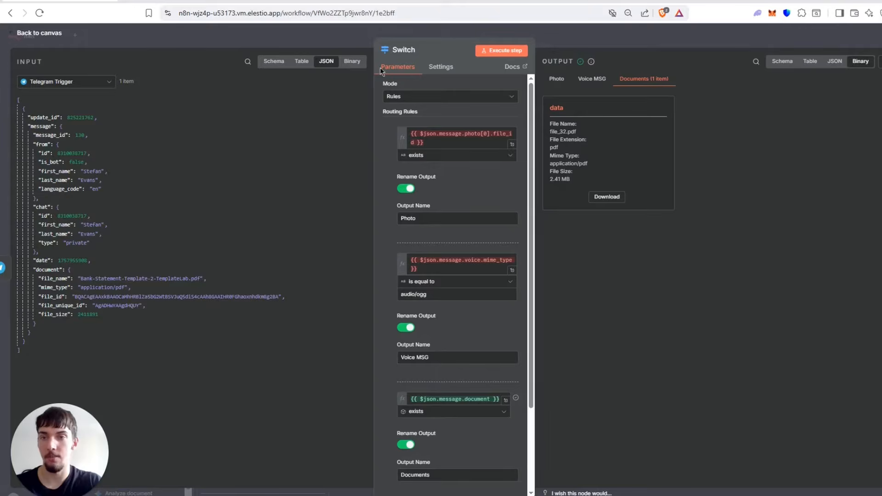
{"action": "left_click", "coordinate": [348, 63]}
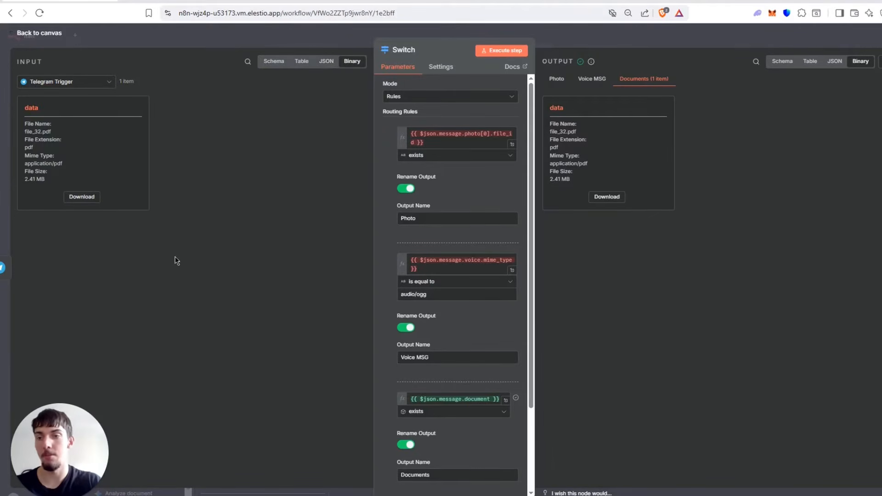
{"action": "left_click_drag", "start_coordinate": [73, 186], "coordinate": [46, 121]}
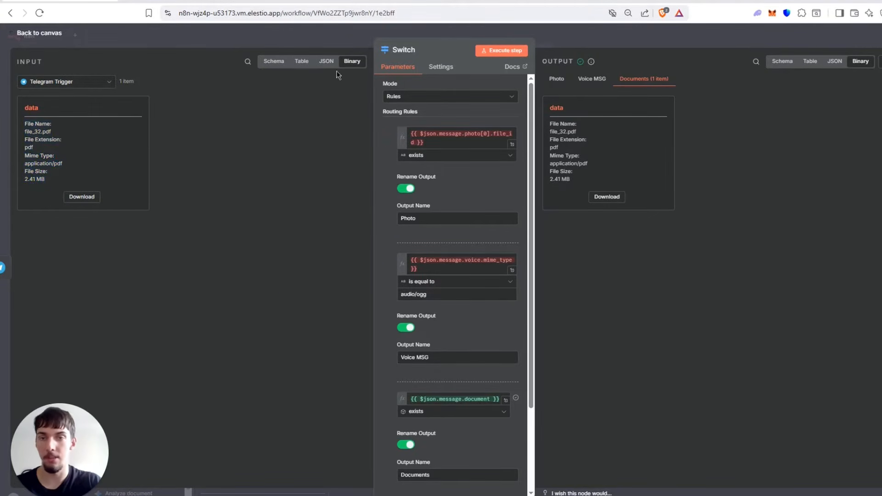
{"action": "left_click", "coordinate": [316, 64]}
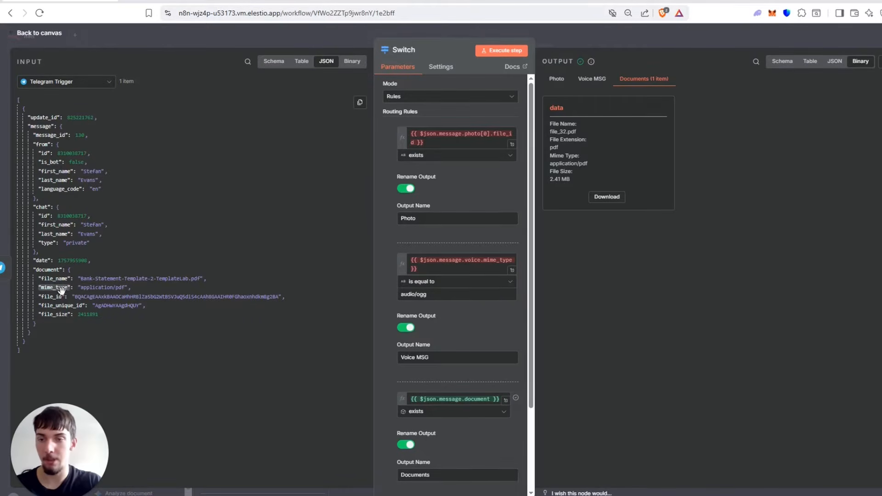
{"action": "left_click_drag", "start_coordinate": [61, 288], "coordinate": [105, 288]}
Try the string condition "is equal to" with application/pdf on the Documents rule, and restore its object "exists" condition.
{"action": "scroll", "coordinate": [493, 315], "scroll_direction": "down", "scroll_amount": 3}
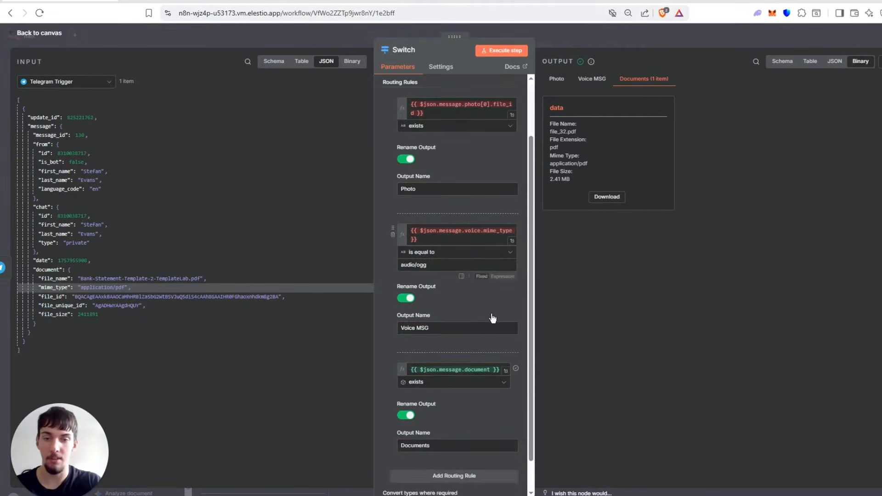
{"action": "left_click", "coordinate": [434, 308]}
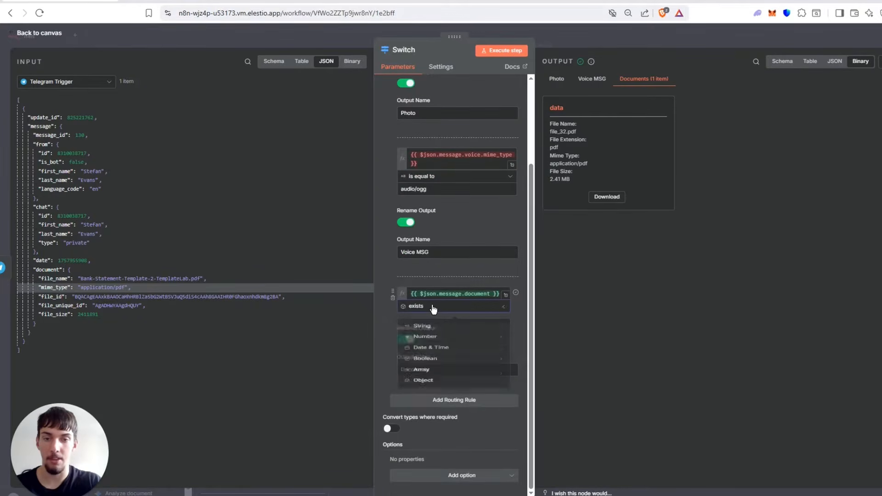
{"action": "left_click", "coordinate": [434, 309]}
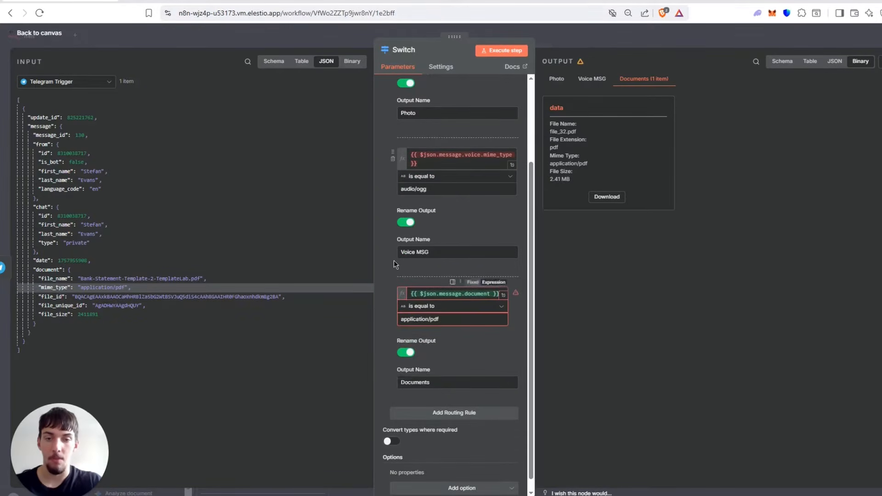
{"action": "left_click", "coordinate": [433, 306]}
{"action": "mouse_move", "coordinate": [436, 404]}
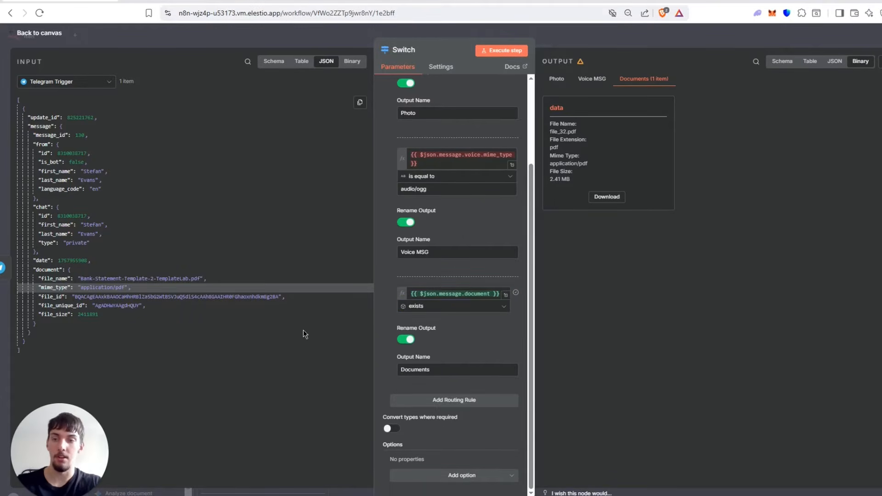
Point out the document object in the JSON input and review the object conditions available for the Documents rule.
{"action": "left_click_drag", "start_coordinate": [43, 269], "coordinate": [454, 304]}
{"action": "left_click", "coordinate": [452, 306]}
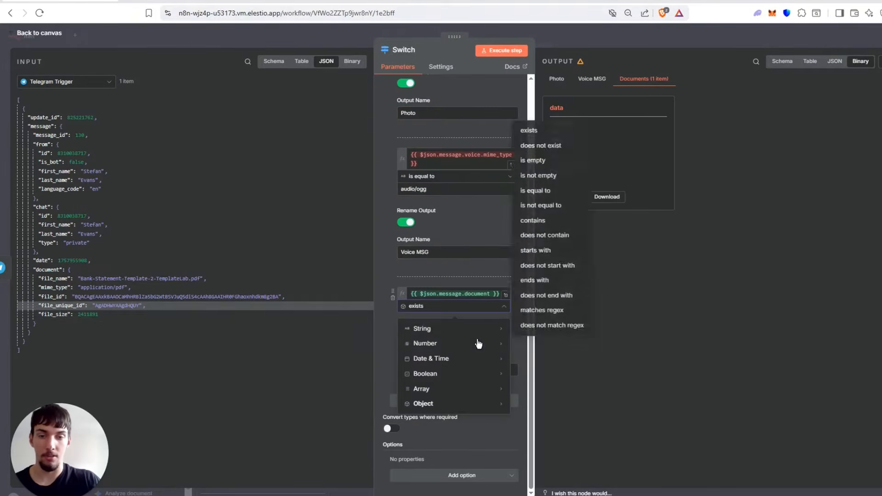
{"action": "mouse_move", "coordinate": [487, 403]}
{"action": "left_click", "coordinate": [526, 407]}
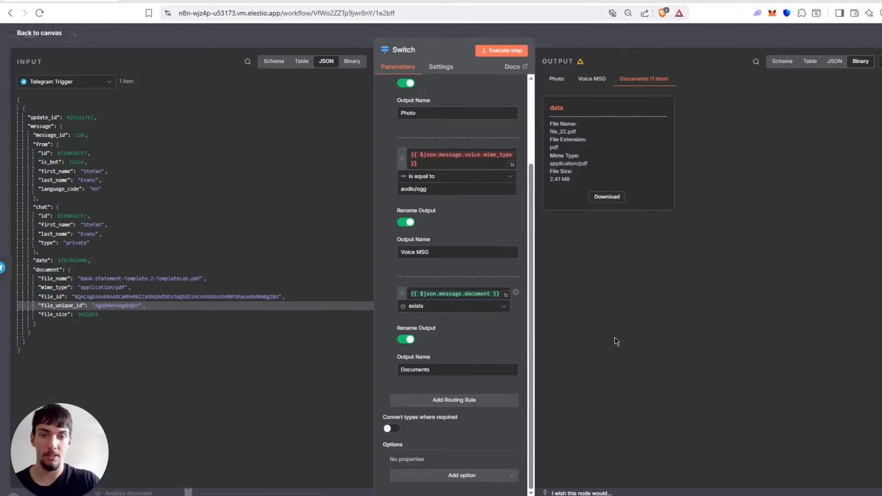
Examine the Voice MSG rule's mime type expression and its audio/ogg comparison value against mime_type in the JSON input.
{"action": "scroll", "coordinate": [437, 271], "scroll_direction": "up", "scroll_amount": 3}
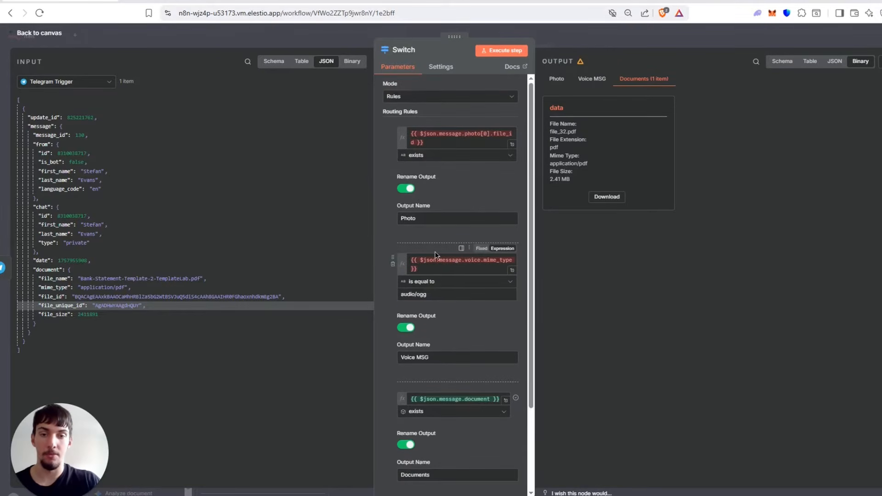
{"action": "left_click_drag", "start_coordinate": [435, 269], "coordinate": [413, 254]}
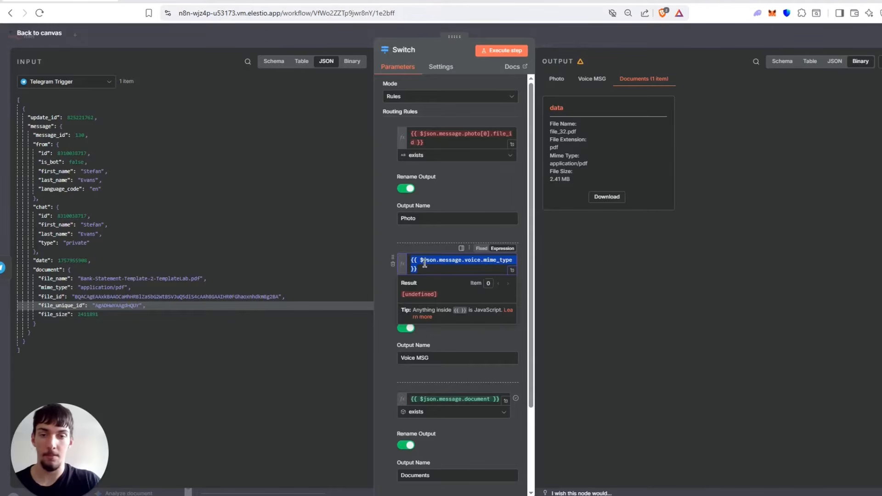
{"action": "left_click", "coordinate": [425, 266]}
{"action": "left_click", "coordinate": [192, 234]}
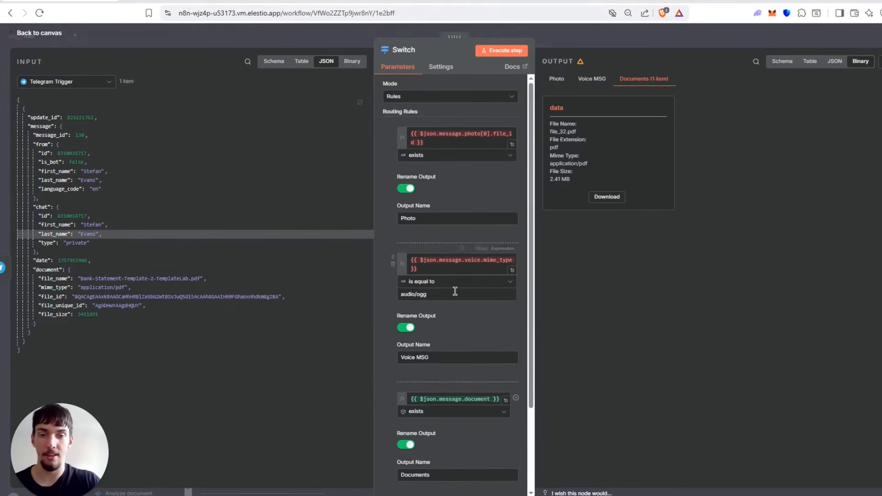
{"action": "left_click", "coordinate": [436, 260]}
{"action": "left_click_drag", "start_coordinate": [49, 288], "coordinate": [123, 288]}
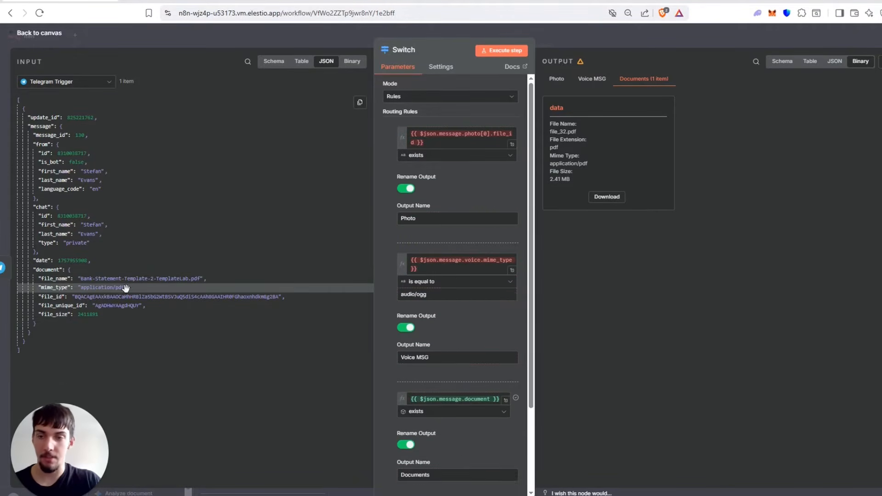
{"action": "left_click", "coordinate": [432, 294]}
{"action": "left_click_drag", "start_coordinate": [401, 295], "coordinate": [440, 294]}
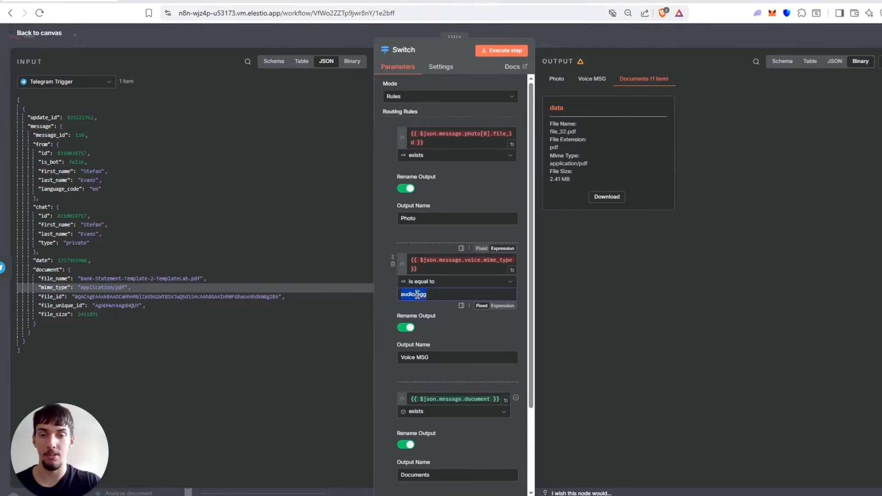
{"action": "left_click", "coordinate": [319, 176]}
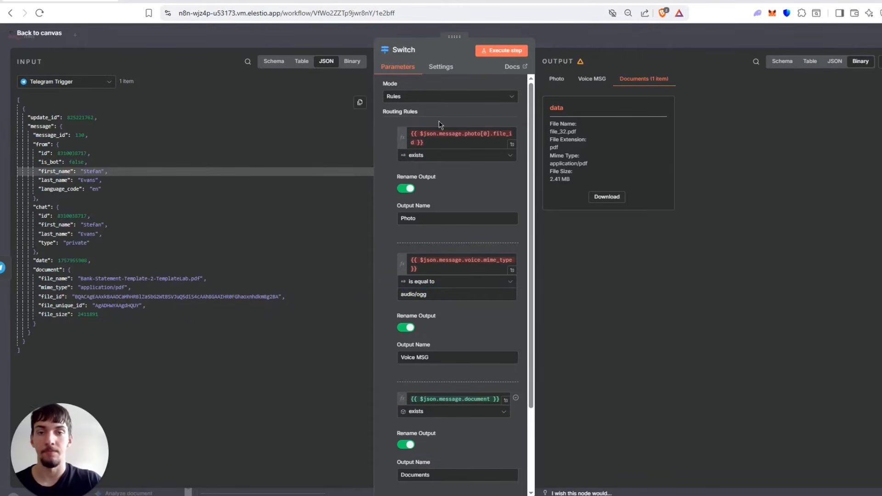
Inspect the Photo rule's file ID expression and its "exists" condition without changing them.
{"action": "left_click", "coordinate": [433, 143]}
{"action": "key", "text": "ctrl+a"}
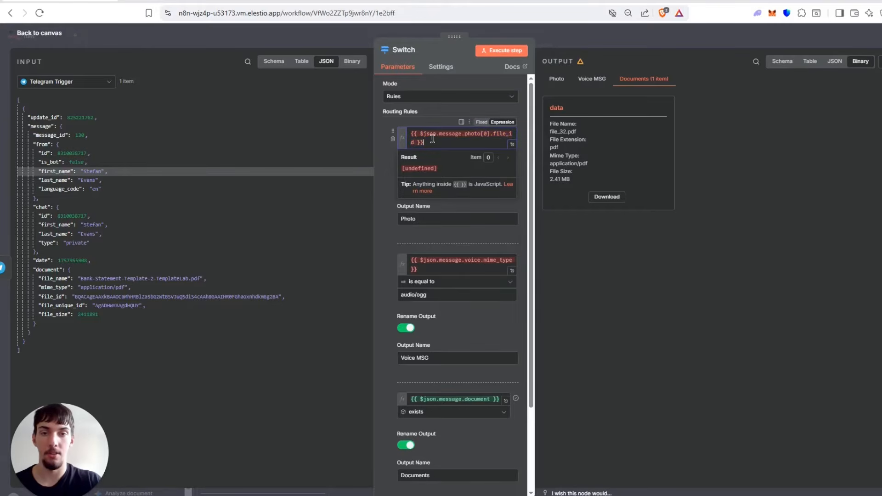
{"action": "left_click", "coordinate": [341, 148]}
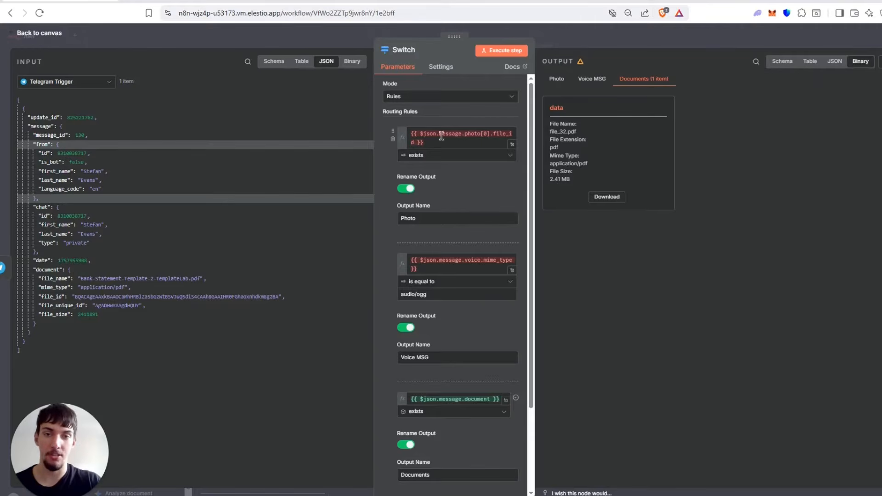
{"action": "left_click", "coordinate": [432, 156]}
{"action": "left_click", "coordinate": [730, 221]}
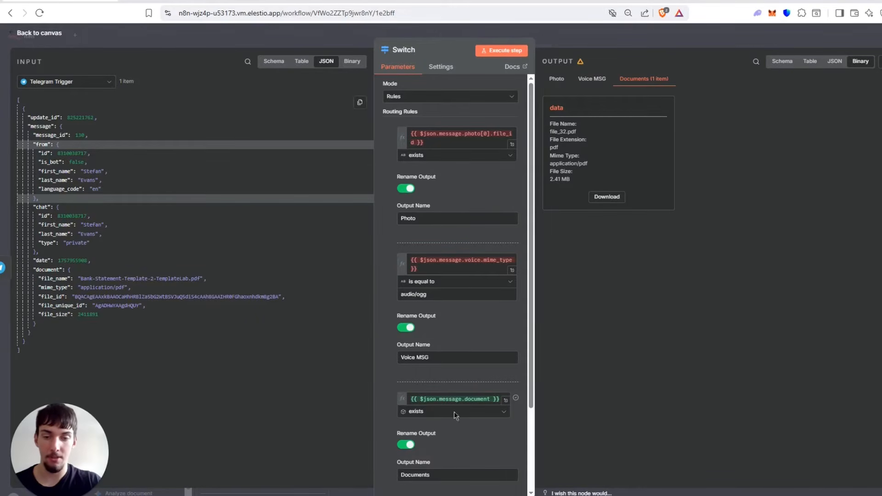
Highlight the renamed outputs Documents, Voice MSG and Photo in the Switch node's routing rules.
{"action": "left_click_drag", "start_coordinate": [444, 475], "coordinate": [384, 468]}
{"action": "left_click_drag", "start_coordinate": [445, 358], "coordinate": [381, 363]}
{"action": "left_click_drag", "start_coordinate": [447, 219], "coordinate": [384, 221]}
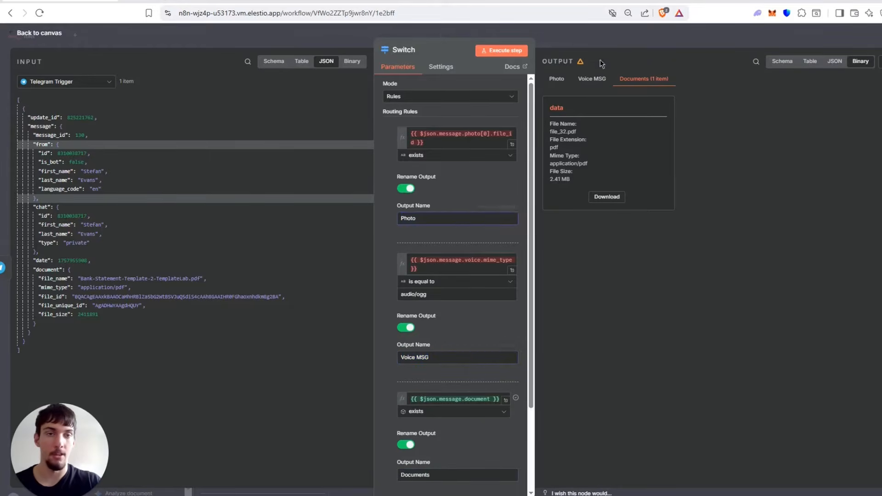
Leave the Switch node and open the Extract from File node in the Image Handling section.
{"action": "key", "text": "Escape"}
{"action": "scroll", "coordinate": [627, 114], "scroll_direction": "right", "scroll_amount": 15}
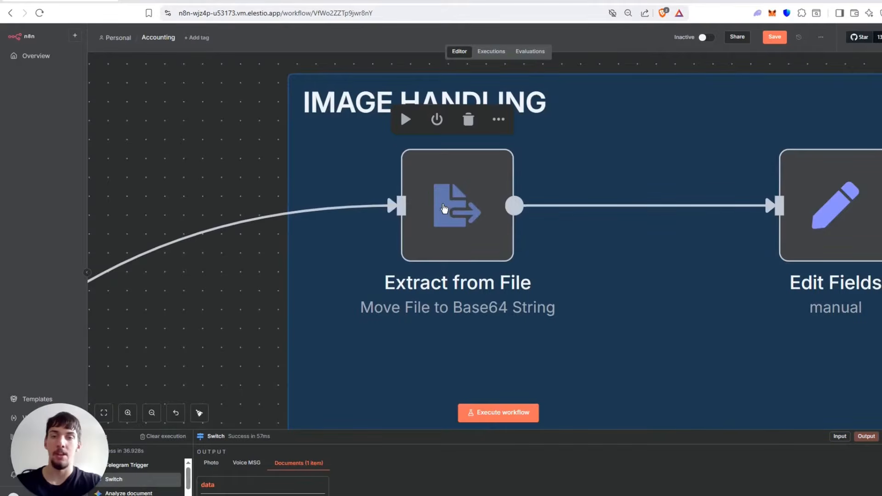
{"action": "double_click", "coordinate": [440, 203]}
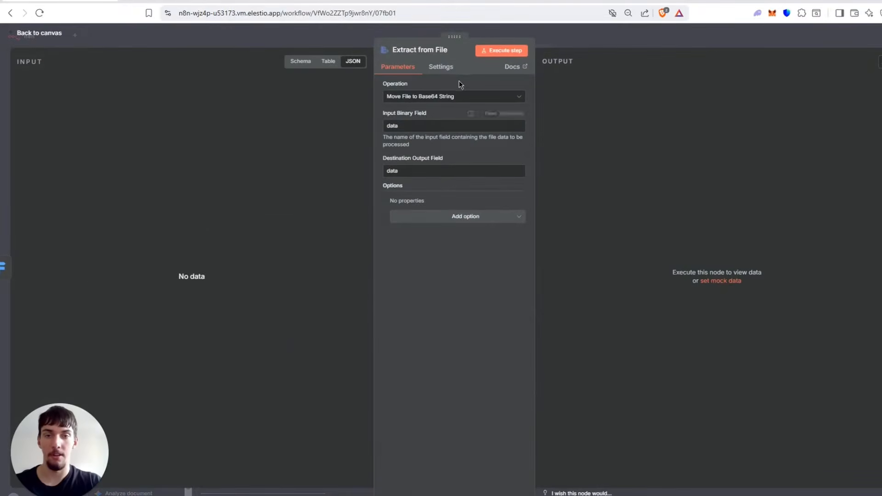
Highlight the Input Binary Field value "data" in the Extract from File node, leave it unchanged and return to the canvas.
{"action": "left_click", "coordinate": [416, 124]}
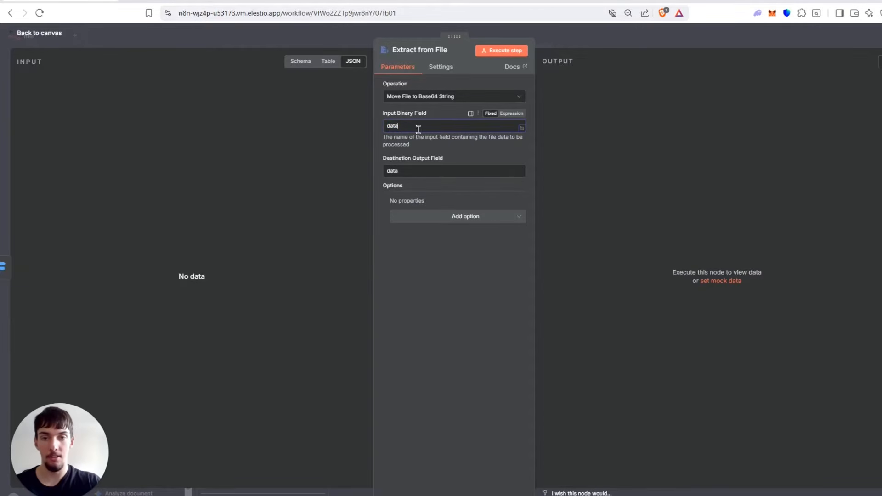
{"action": "left_click_drag", "start_coordinate": [414, 125], "coordinate": [385, 126]}
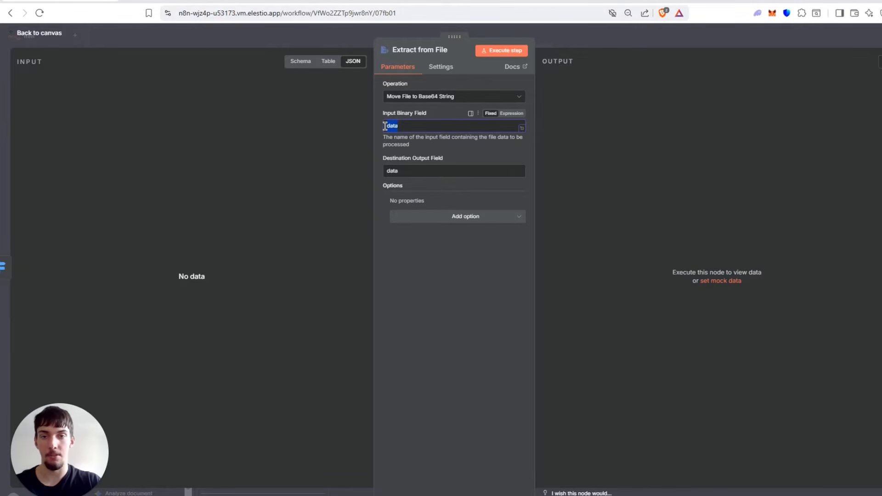
{"action": "key", "text": "Tab"}
{"action": "left_click", "coordinate": [603, 29]}
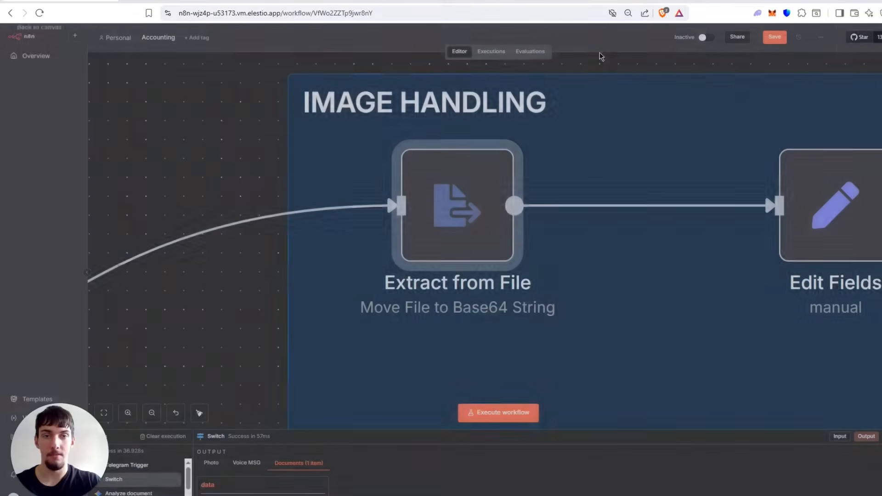
{"action": "left_click_drag", "start_coordinate": [616, 70], "coordinate": [559, 72]}
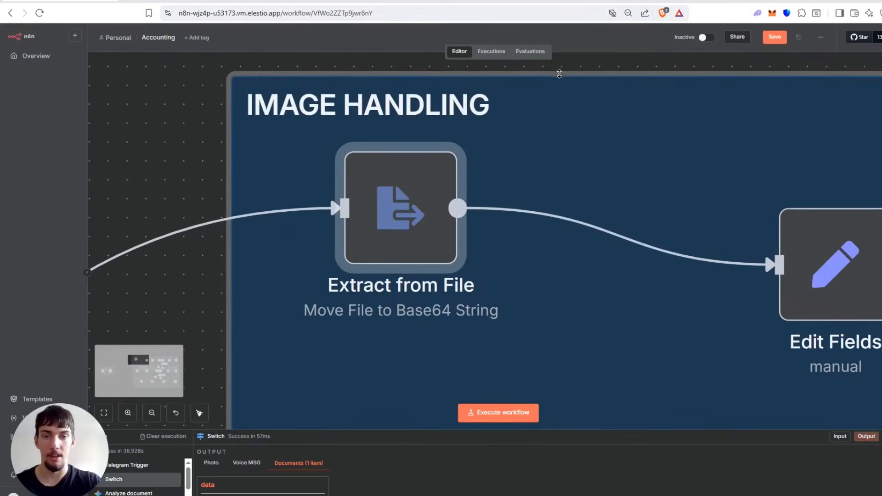
{"action": "key", "text": "ctrl+z"}
{"action": "left_click_drag", "start_coordinate": [573, 136], "coordinate": [556, 94]}
{"action": "left_click_drag", "start_coordinate": [644, 96], "coordinate": [640, 83]}
{"action": "key", "text": "ctrl+z"}
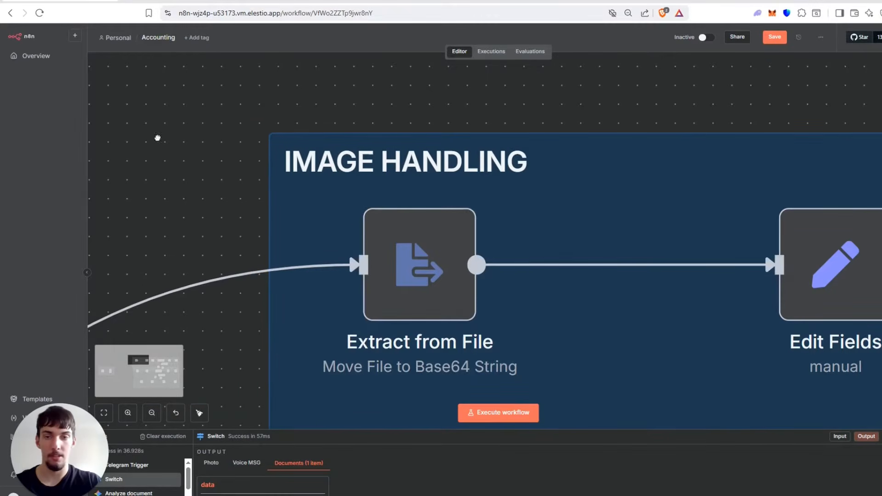
Move the Edit Fields node slightly closer to the Extract from File node in the Image Handling section.
{"action": "scroll", "coordinate": [171, 141], "scroll_direction": "down", "scroll_amount": 5}
{"action": "scroll", "coordinate": [289, 99], "scroll_direction": "right", "scroll_amount": 3}
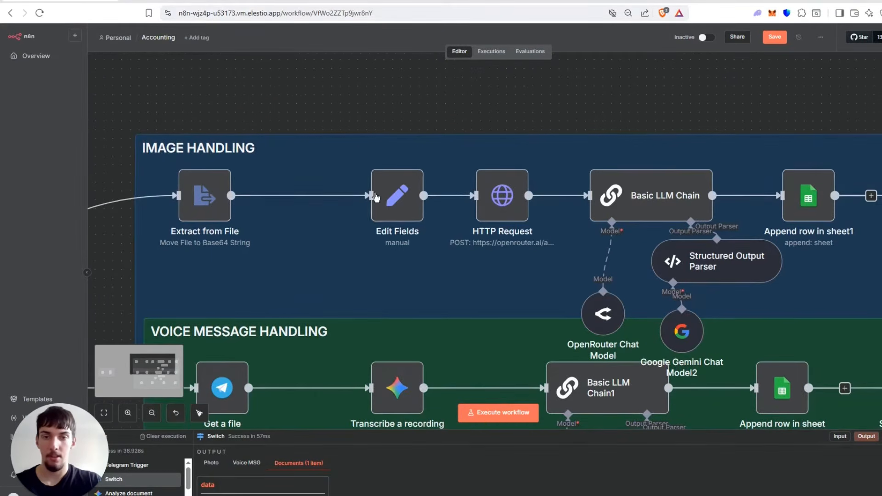
{"action": "left_click_drag", "start_coordinate": [379, 195], "coordinate": [352, 195]}
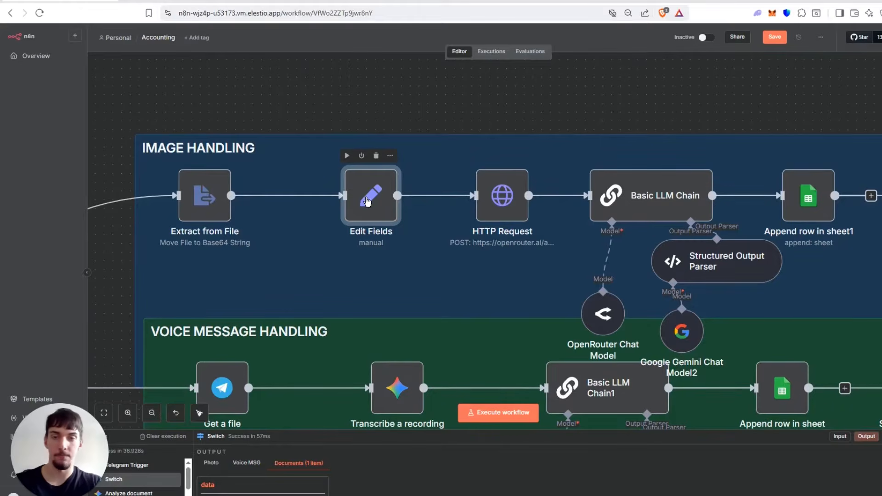
Examine the Edit Fields data expression in the expanded editor, highlighting its data:image/jpeg;base64, prefix, and return to the canvas.
{"action": "double_click", "coordinate": [368, 205]}
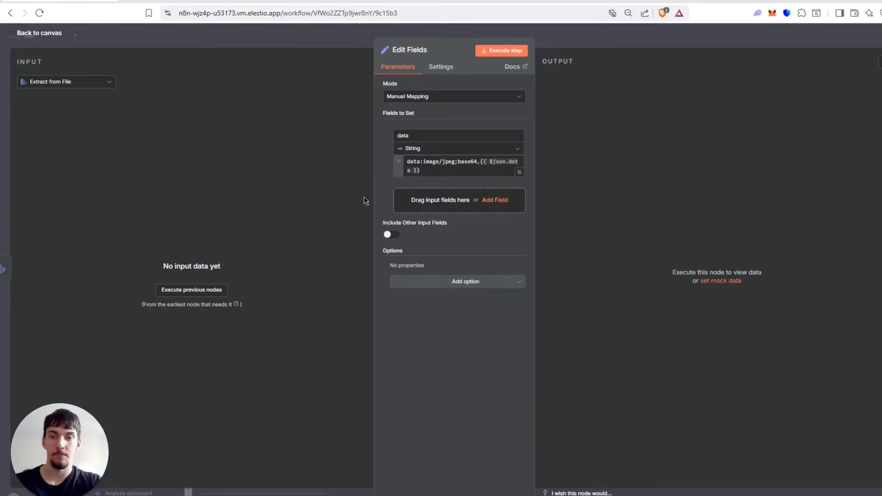
{"action": "left_click", "coordinate": [479, 160]}
{"action": "left_click", "coordinate": [520, 172]}
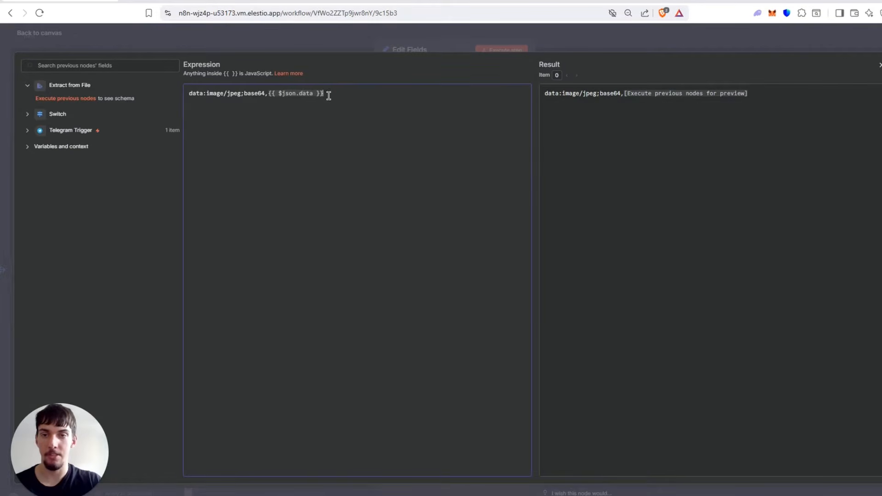
{"action": "left_click_drag", "start_coordinate": [324, 93], "coordinate": [351, 91]}
{"action": "left_click", "coordinate": [302, 96]}
{"action": "left_click", "coordinate": [346, 107]}
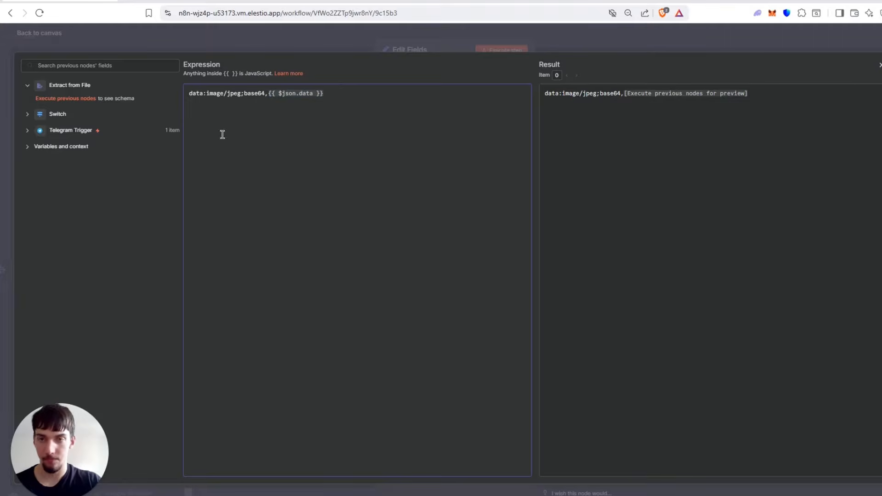
{"action": "left_click_drag", "start_coordinate": [191, 95], "coordinate": [267, 96]}
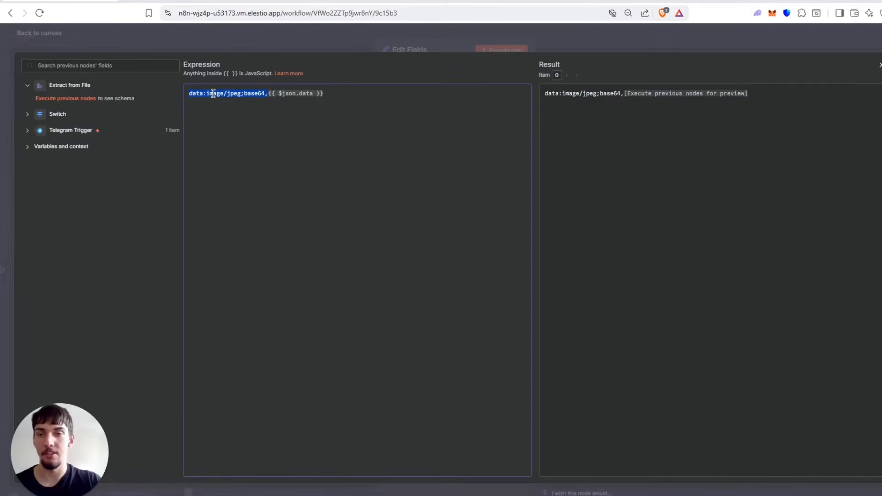
{"action": "left_click", "coordinate": [201, 115]}
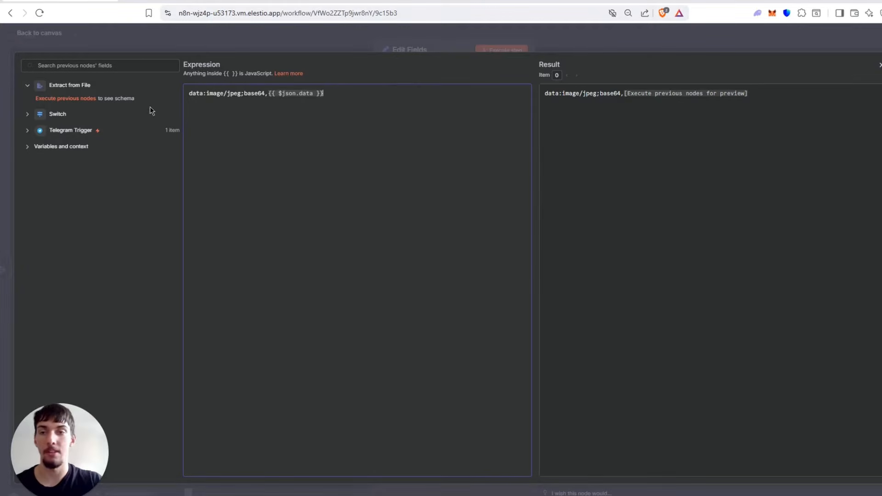
{"action": "left_click", "coordinate": [285, 32]}
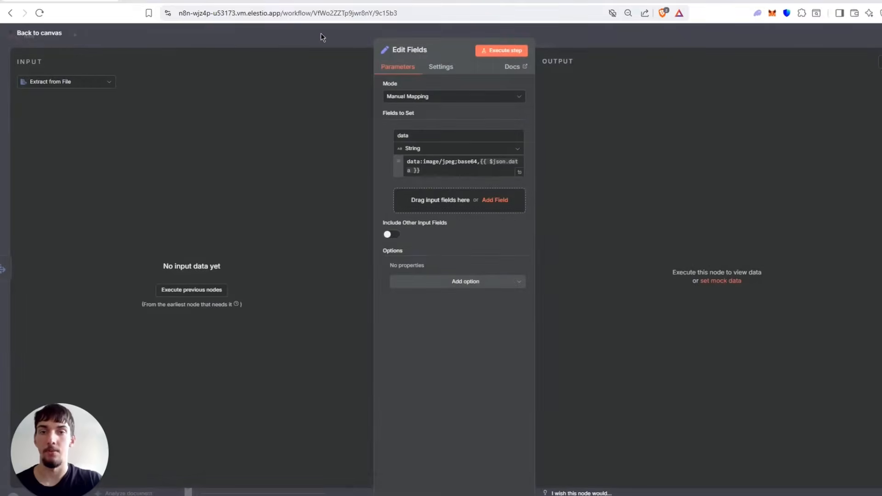
{"action": "left_click", "coordinate": [323, 38]}
Open the HTTP Request node in Image Handling and review its full JSON body, headers, method and URL.
{"action": "left_click", "coordinate": [513, 195]}
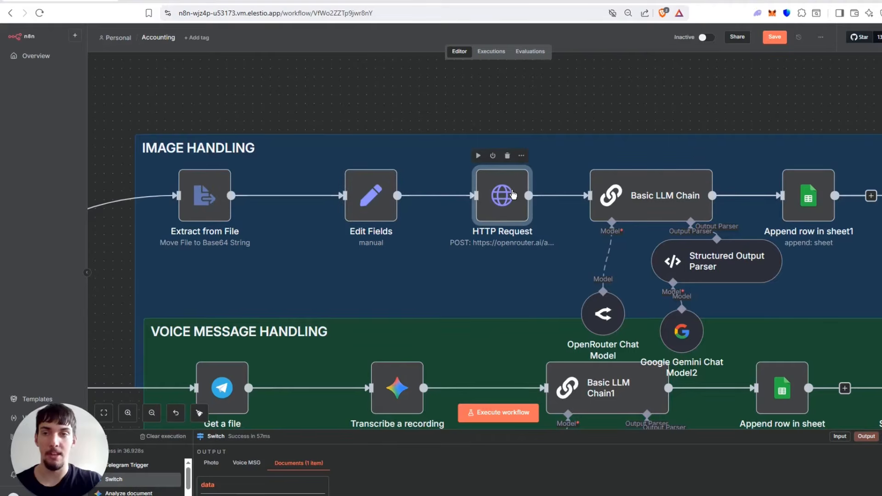
{"action": "double_click", "coordinate": [514, 207]}
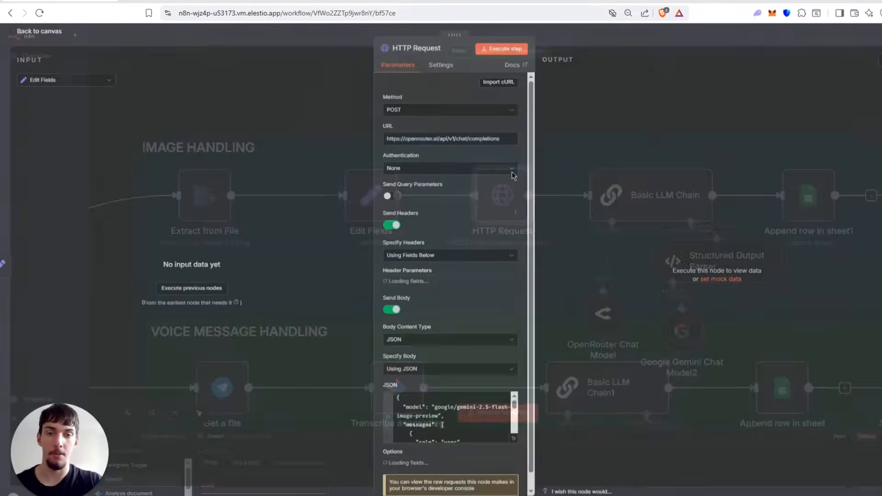
{"action": "scroll", "coordinate": [473, 200], "scroll_direction": "down", "scroll_amount": 1}
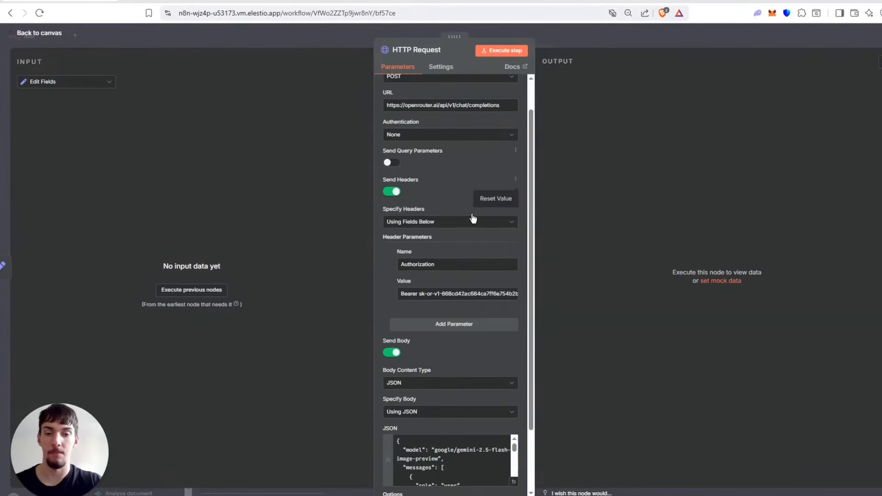
{"action": "left_click", "coordinate": [514, 483]}
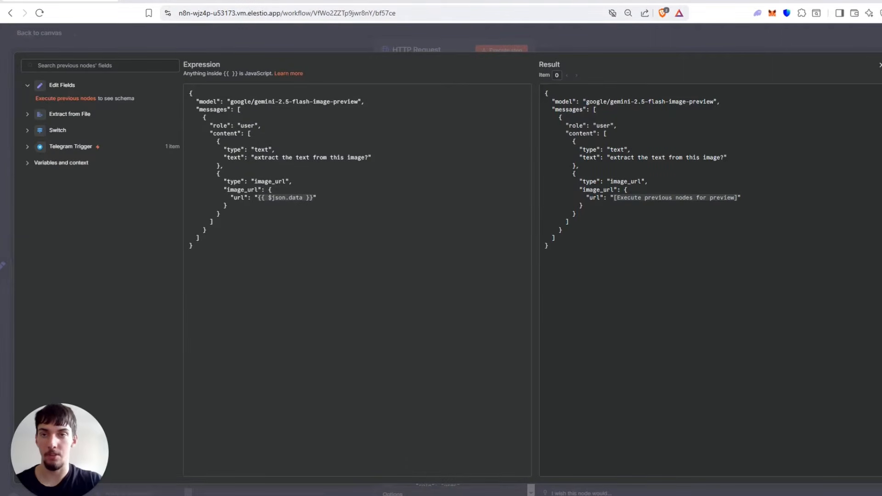
{"action": "left_click", "coordinate": [275, 35]}
{"action": "scroll", "coordinate": [478, 262], "scroll_direction": "up", "scroll_amount": 1}
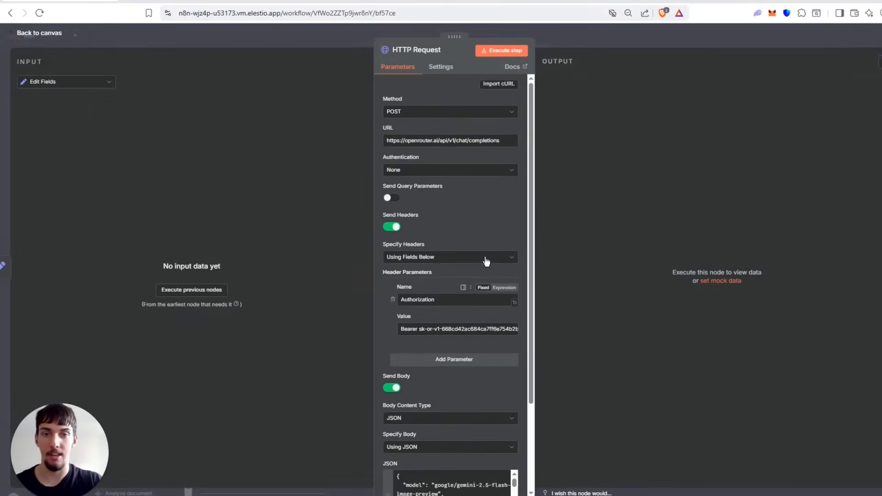
Open the OpenRouter website in a new browser tab.
{"action": "key", "text": "ctrl+t"}
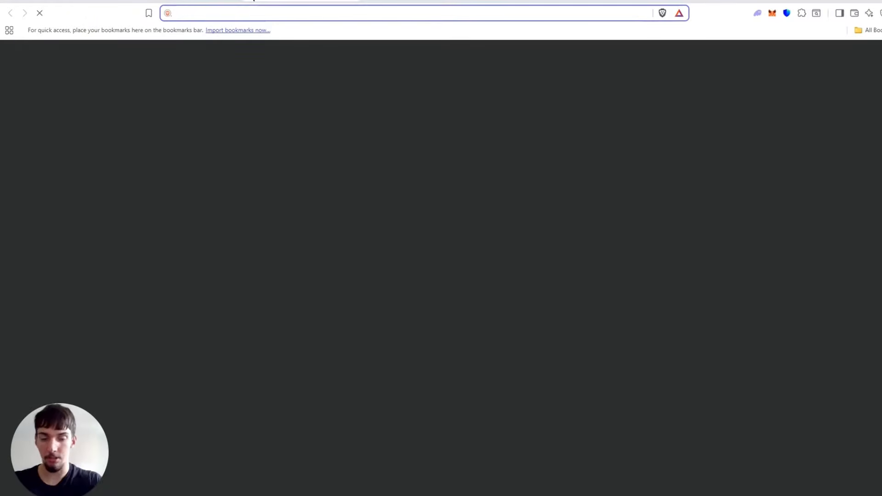
{"action": "type", "text": "open"}
{"action": "key", "text": "Return"}
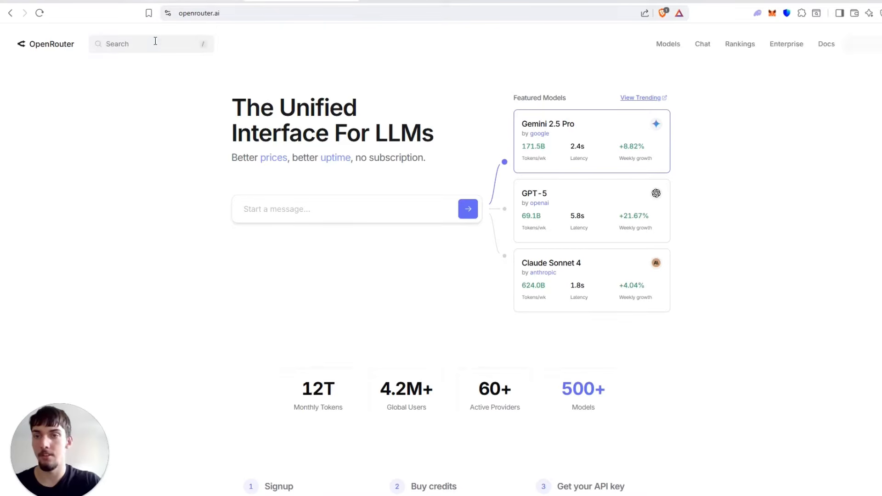
Search OpenRouter for "image preview" and open the Google: Gemini 2.5 Flash Image Preview model page.
{"action": "left_click", "coordinate": [155, 41]}
{"action": "type", "text": "image "}
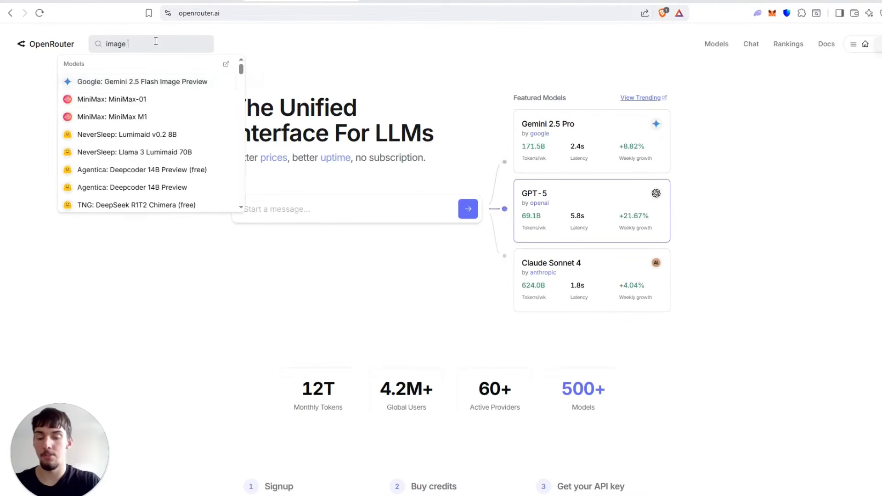
{"action": "type", "text": "preview"}
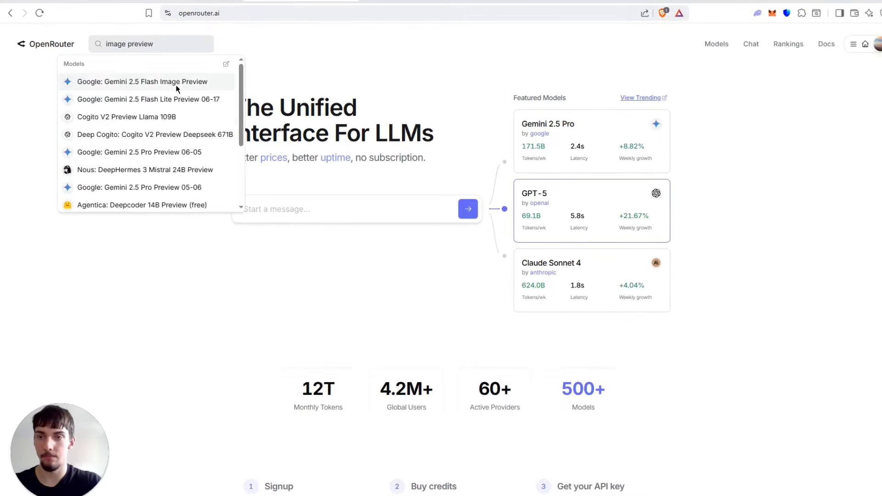
{"action": "left_click", "coordinate": [175, 84]}
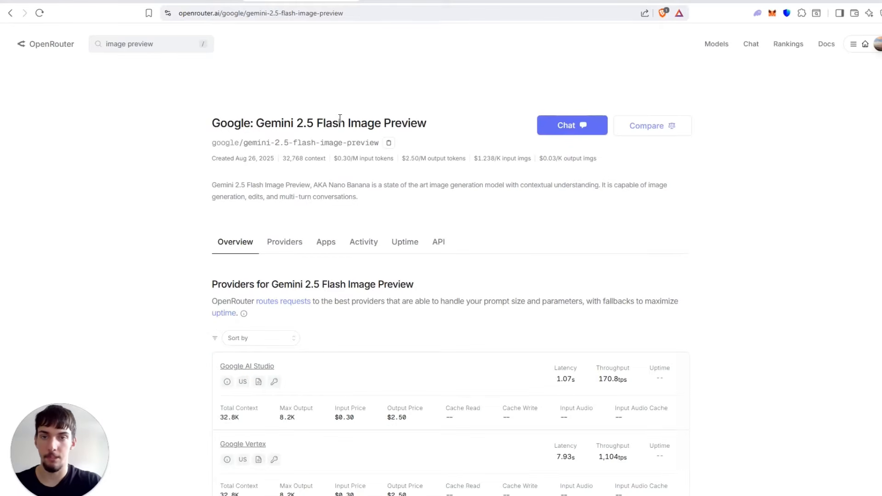
{"action": "triple_click", "coordinate": [459, 115]}
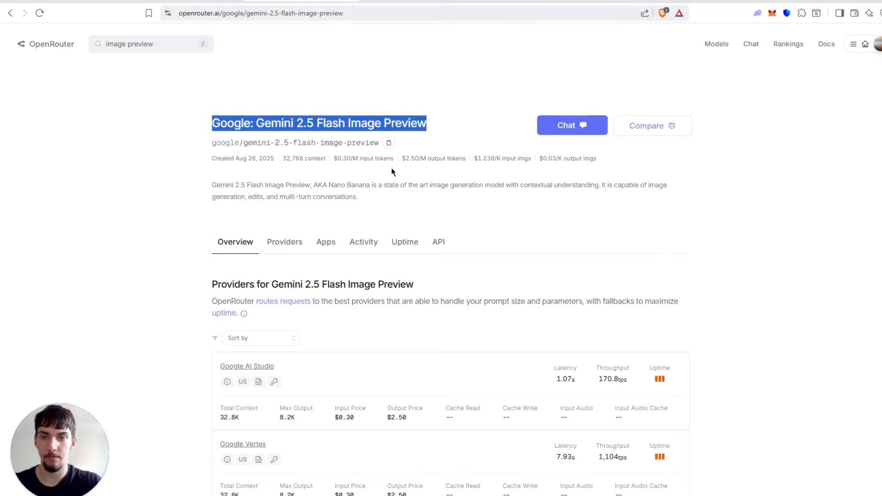
{"action": "left_click", "coordinate": [432, 198]}
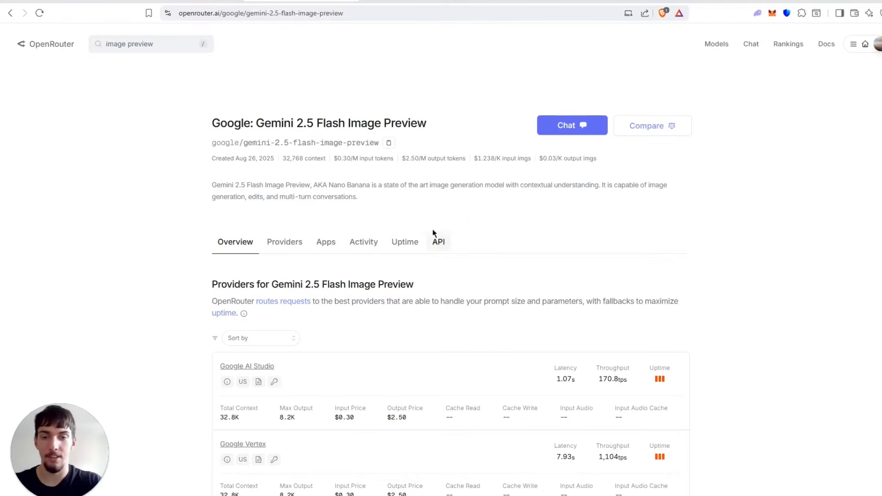
Copy the curl sample code from the Gemini 2.5 Flash Image Preview model's API documentation.
{"action": "left_click", "coordinate": [430, 244]}
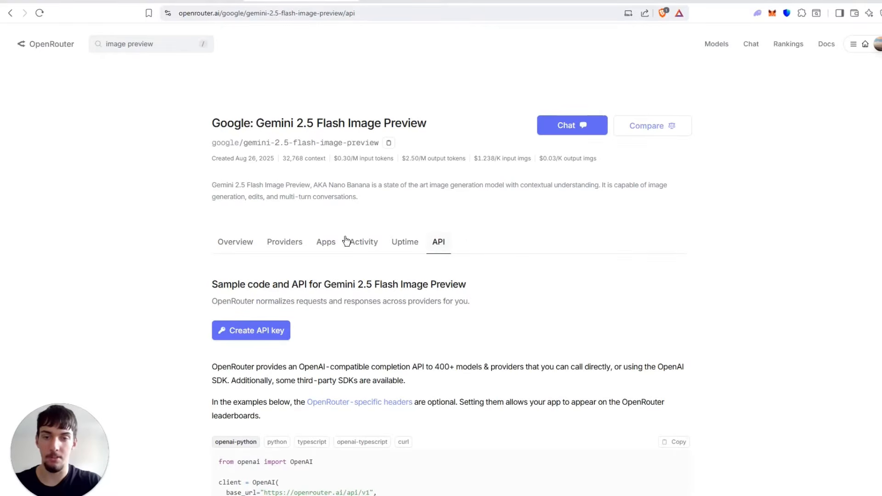
{"action": "scroll", "coordinate": [342, 235], "scroll_direction": "down", "scroll_amount": 2}
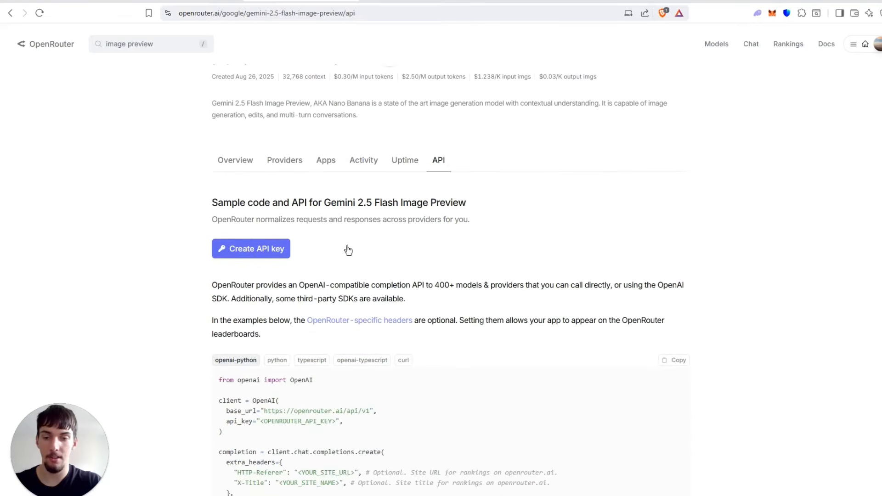
{"action": "left_click", "coordinate": [404, 361]}
{"action": "scroll", "coordinate": [527, 236], "scroll_direction": "down", "scroll_amount": 4}
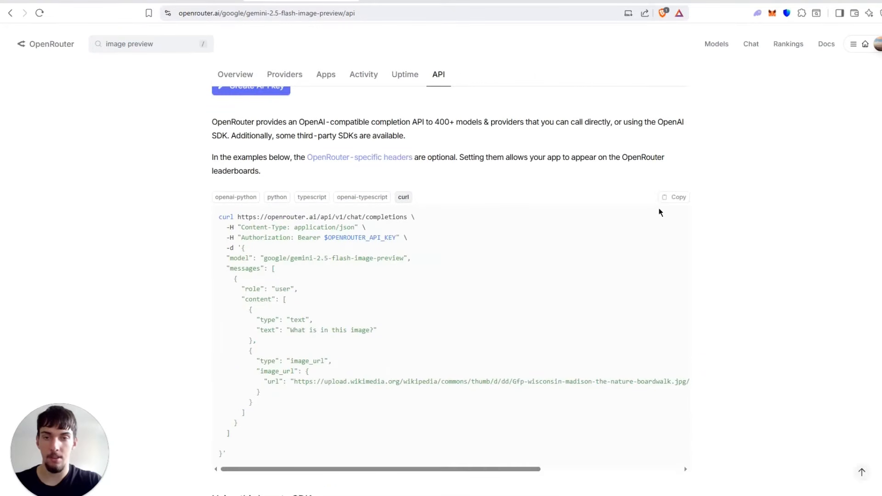
{"action": "left_click", "coordinate": [678, 198]}
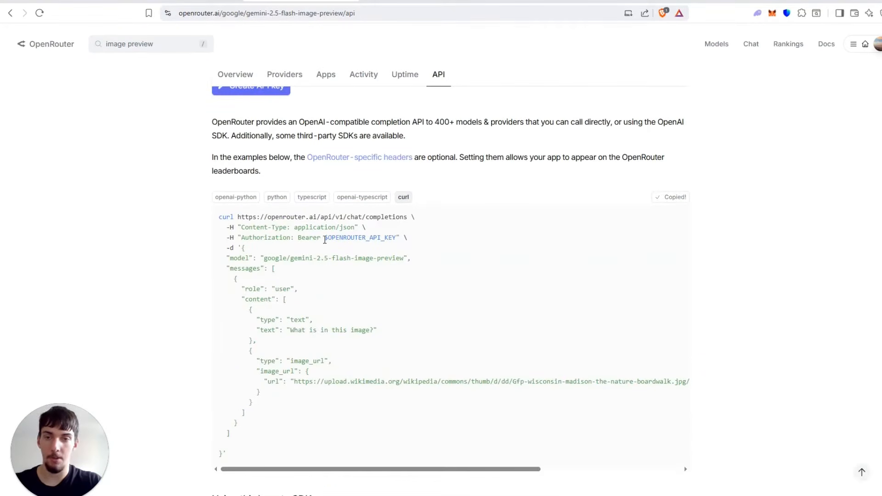
Highlight the API key placeholder in the curl sample's Authorization header, then switch back to n8n and leave the HTTP Request node.
{"action": "left_click_drag", "start_coordinate": [325, 239], "coordinate": [395, 236]}
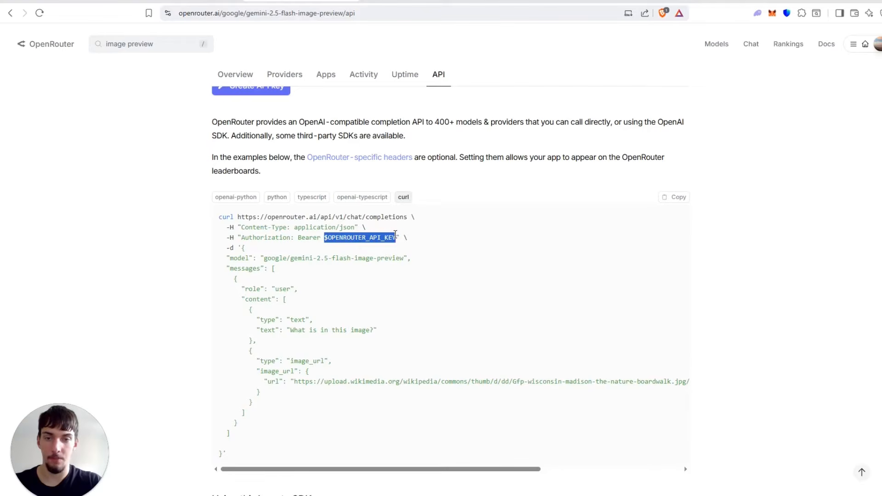
{"action": "left_click", "coordinate": [60, 1]}
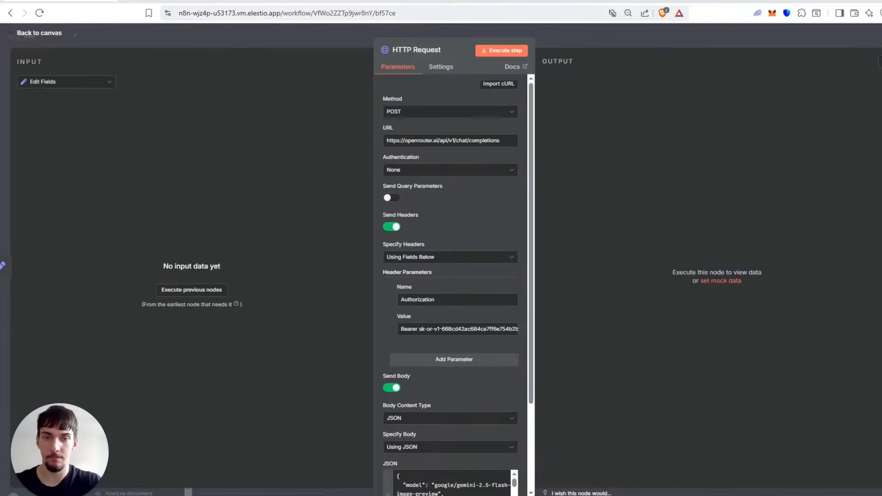
{"action": "left_click", "coordinate": [333, 31]}
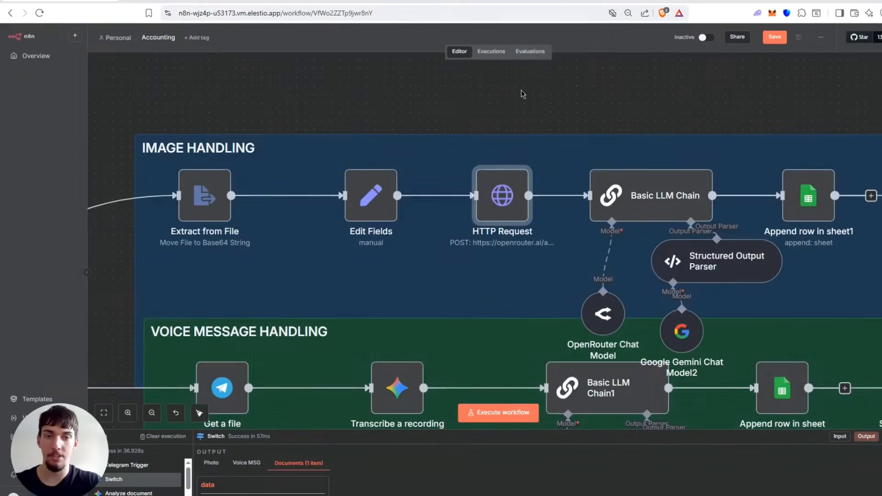
Search the node library for "htt" and add a new HTTP Request node to the Accounting workflow.
{"action": "left_click_drag", "start_coordinate": [459, 151], "coordinate": [141, 363]}
{"action": "left_click", "coordinate": [881, 67]}
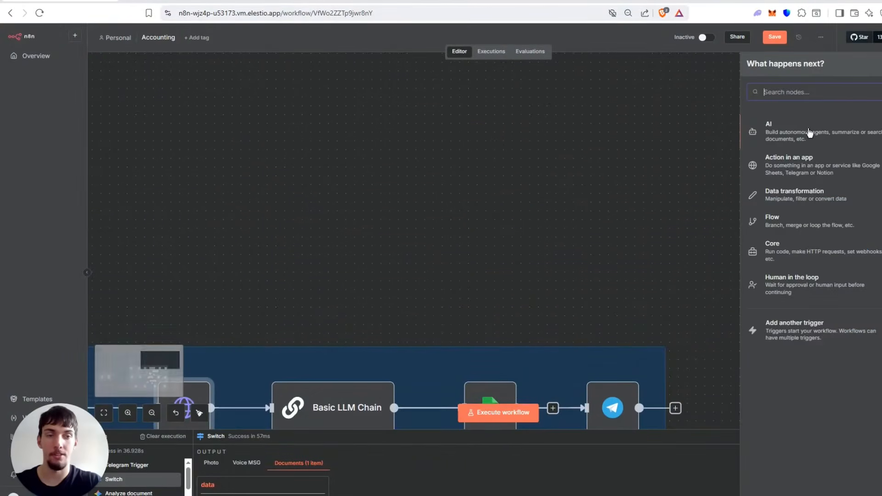
{"action": "type", "text": "htt"}
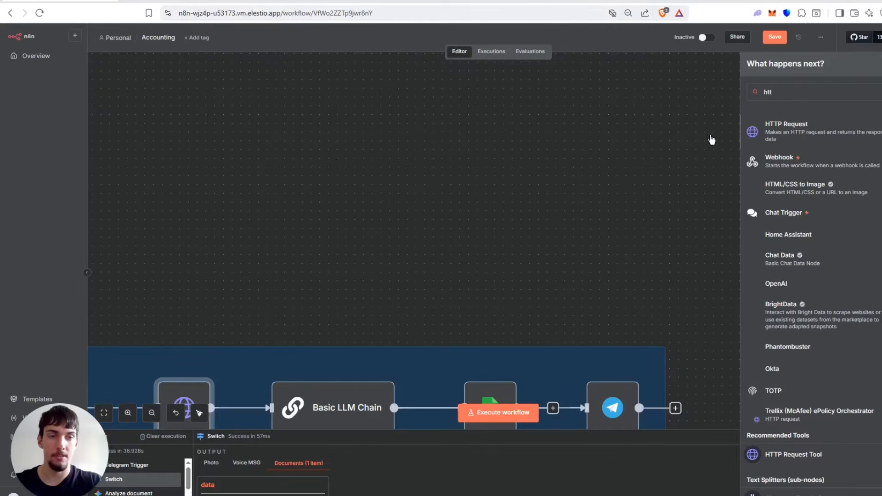
{"action": "left_click", "coordinate": [765, 136]}
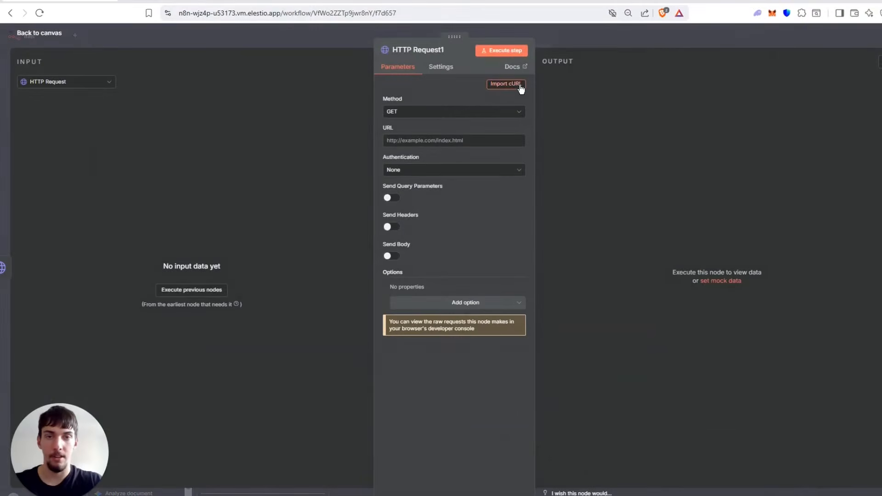
Import the copied curl sample into the new HTTP Request node and review the filled-in URL and header parameters.
{"action": "left_click", "coordinate": [521, 88]}
{"action": "left_click", "coordinate": [434, 237]}
{"action": "key", "text": "ctrl+v"}
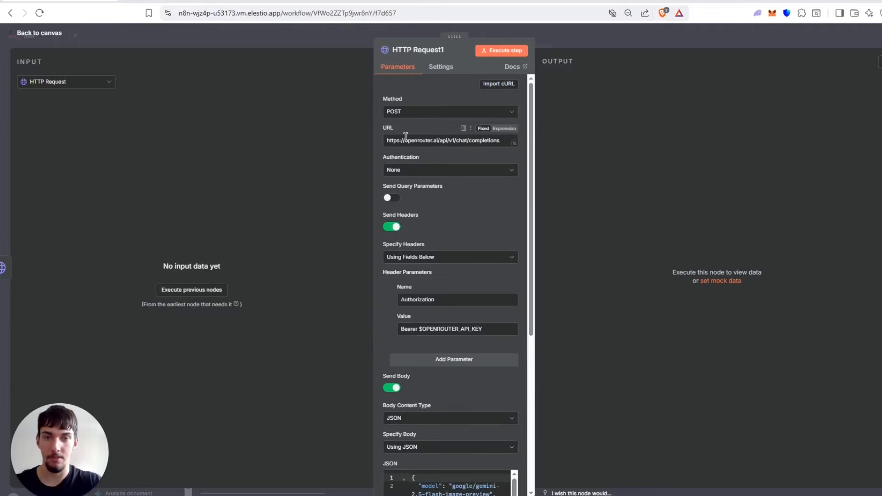
{"action": "left_click_drag", "start_coordinate": [405, 139], "coordinate": [498, 141]}
{"action": "left_click", "coordinate": [614, 194]}
{"action": "scroll", "coordinate": [499, 179], "scroll_direction": "down", "scroll_amount": 3}
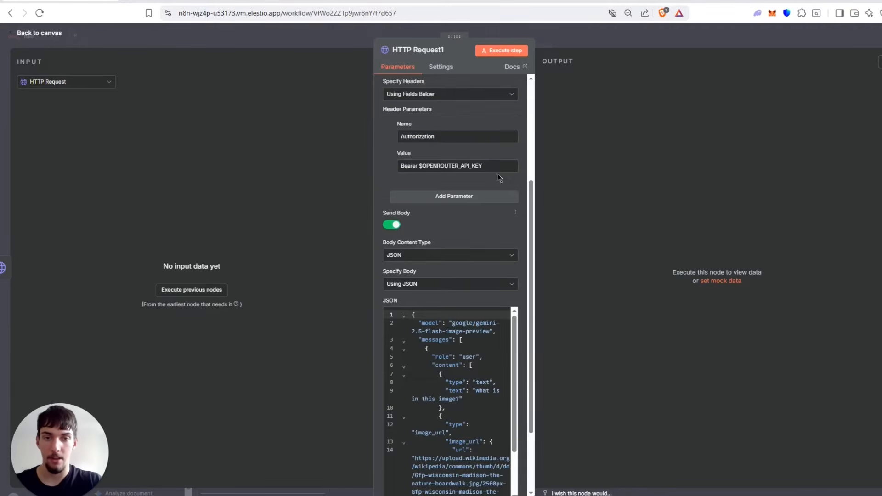
Replace the API key placeholder in the Authorization header value with a dummy API key and check the JSON body.
{"action": "left_click_drag", "start_coordinate": [419, 166], "coordinate": [498, 169]}
{"action": "type", "text": "wv"}
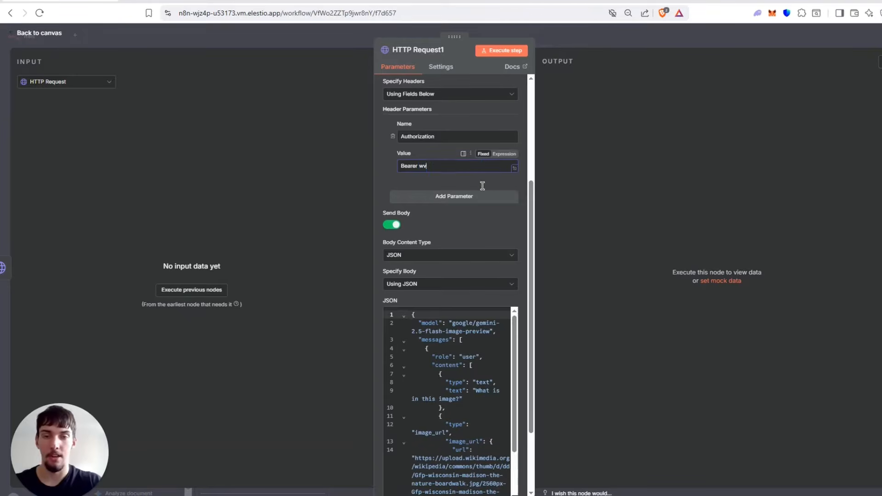
{"action": "type", "text": "awvwavavwav"}
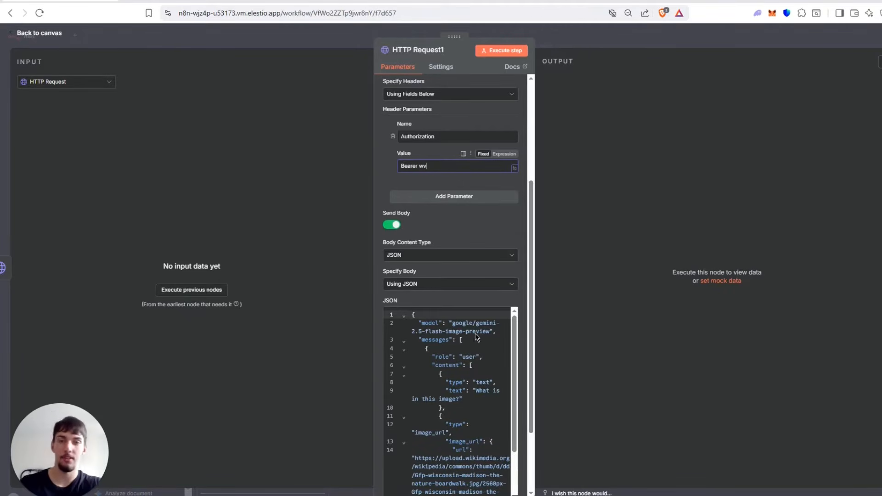
{"action": "scroll", "coordinate": [485, 318], "scroll_direction": "down", "scroll_amount": 2}
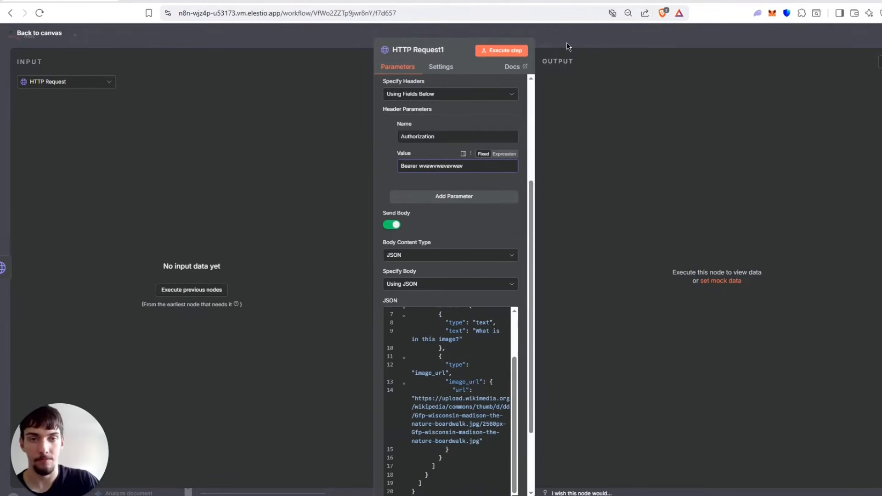
Return to the canvas and delete the newly added HTTP Request1 node.
{"action": "left_click", "coordinate": [567, 43]}
{"action": "scroll", "coordinate": [414, 238], "scroll_direction": "down", "scroll_amount": 1}
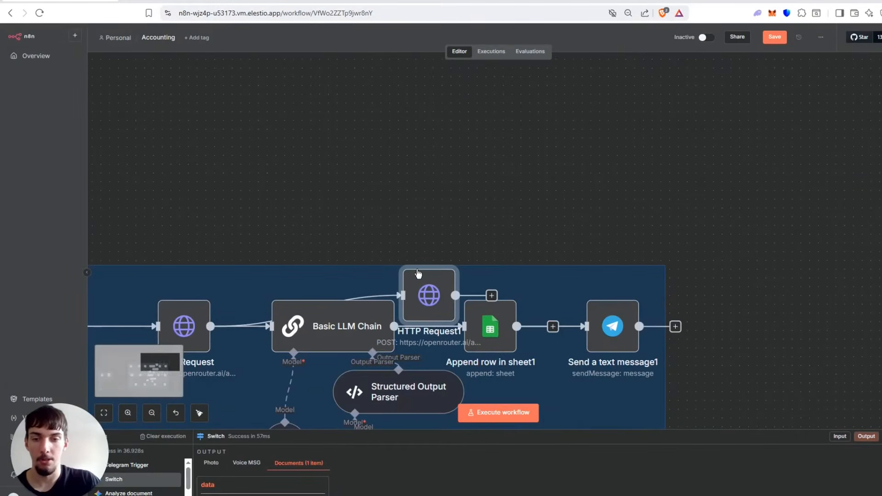
{"action": "key", "text": "Delete"}
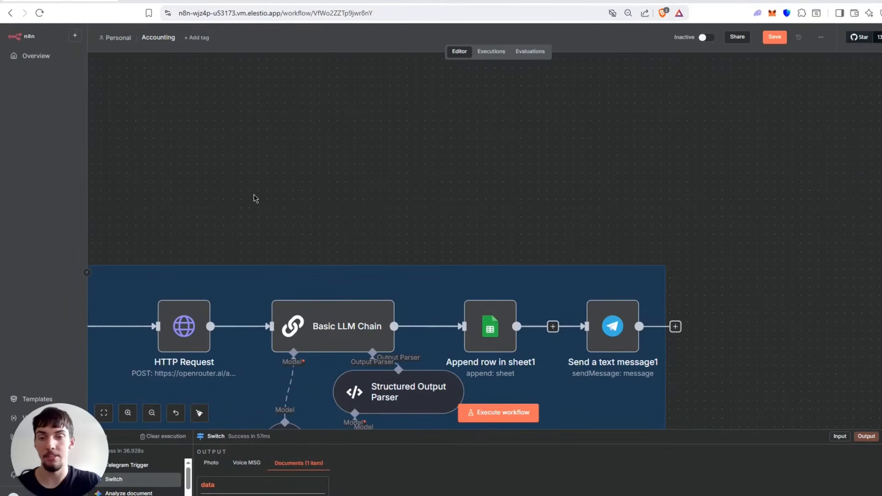
Open the existing HTTP Request node and expand its JSON body in the expression editor.
{"action": "scroll", "coordinate": [322, 189], "scroll_direction": "left", "scroll_amount": 5}
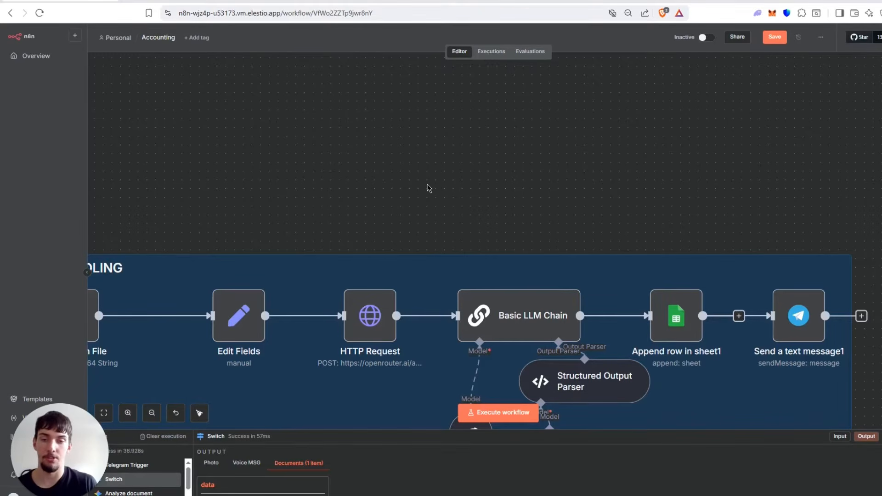
{"action": "left_click", "coordinate": [376, 330]}
{"action": "double_click", "coordinate": [376, 329]}
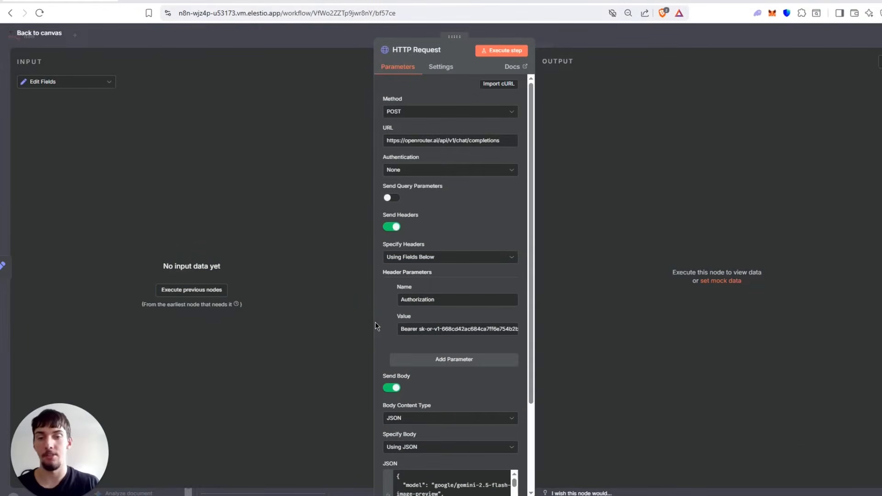
{"action": "scroll", "coordinate": [478, 358], "scroll_direction": "down", "scroll_amount": 3}
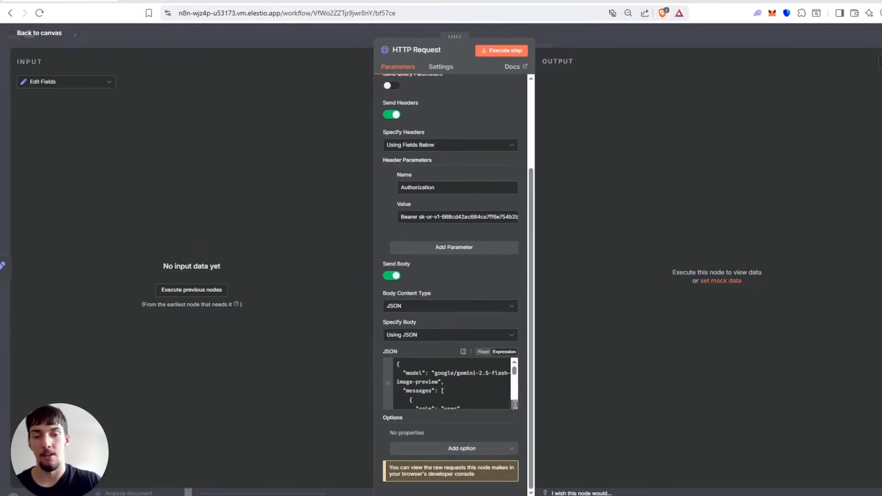
{"action": "left_click", "coordinate": [516, 406]}
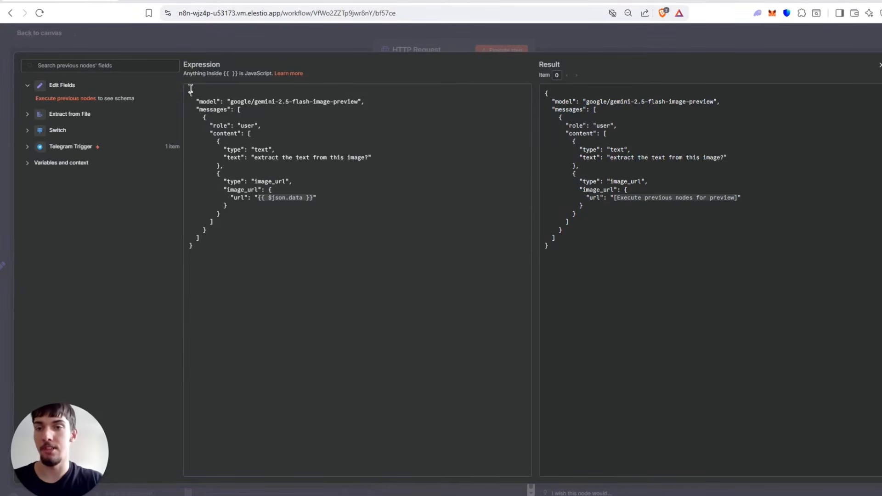
Examine the JSON body's text extraction prompt and image URL expression, then close the expression editor.
{"action": "left_click_drag", "start_coordinate": [190, 93], "coordinate": [224, 220]}
{"action": "left_click", "coordinate": [233, 236]}
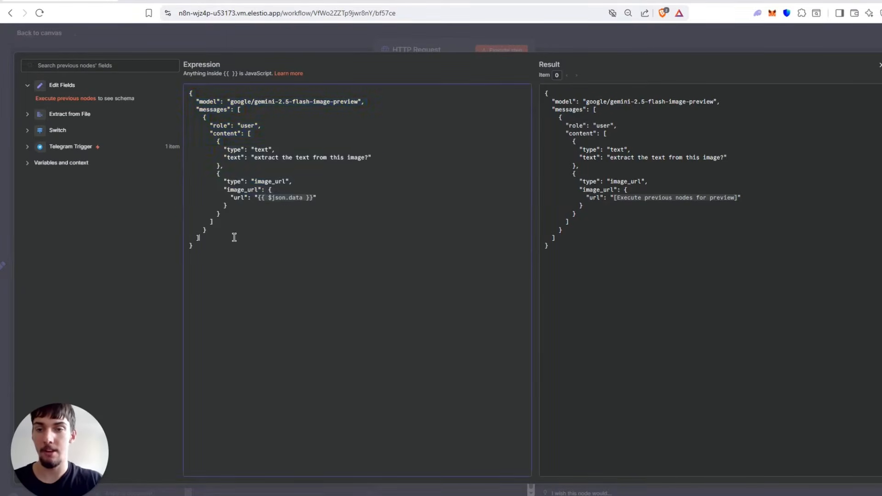
{"action": "left_click_drag", "start_coordinate": [224, 148], "coordinate": [370, 158]}
{"action": "left_click", "coordinate": [224, 163]}
{"action": "left_click", "coordinate": [277, 161]}
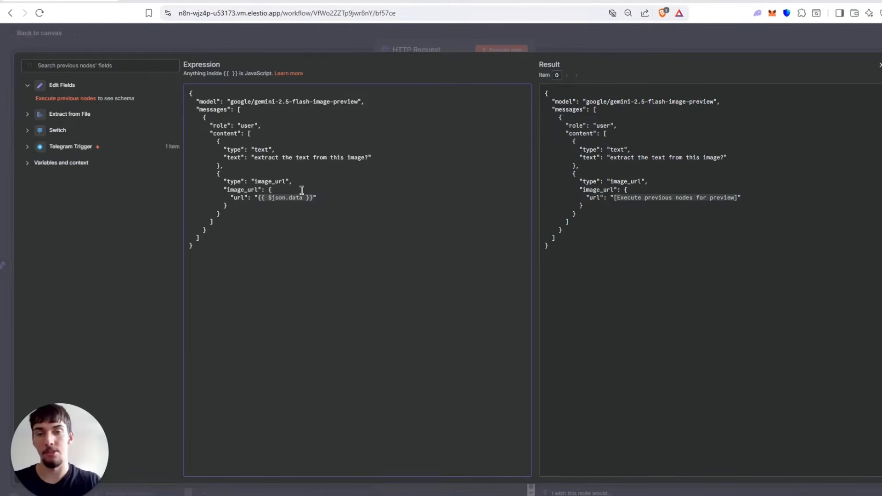
{"action": "left_click_drag", "start_coordinate": [258, 198], "coordinate": [313, 198]}
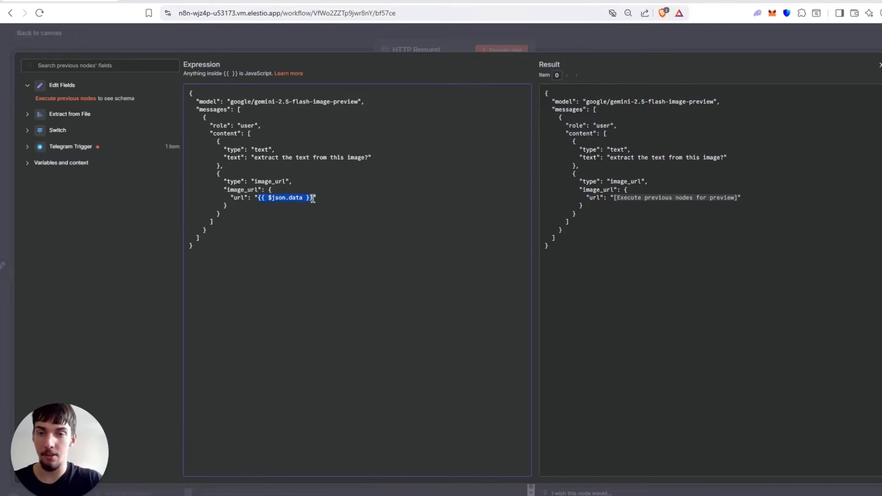
{"action": "left_click", "coordinate": [322, 186]}
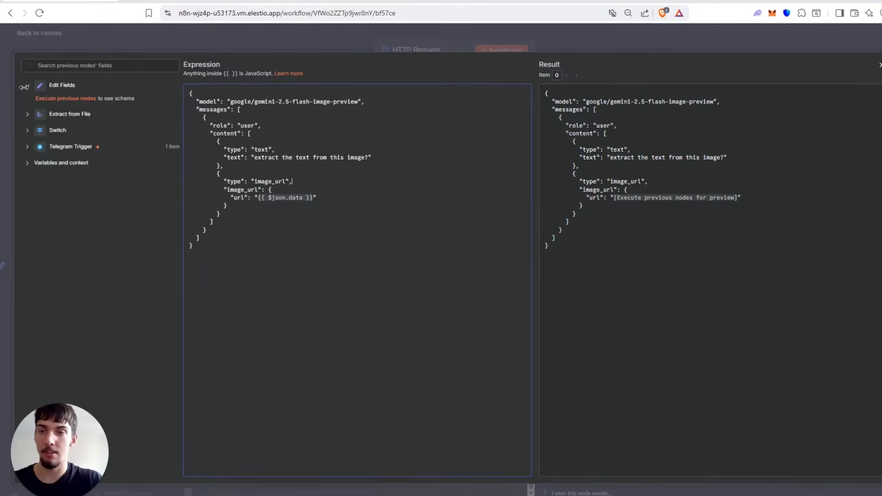
{"action": "left_click", "coordinate": [267, 40]}
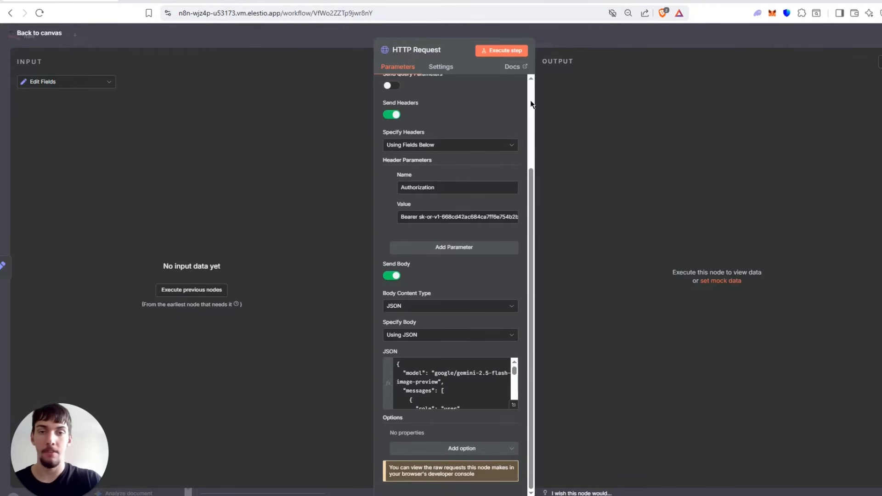
Open the Basic LLM Chain node, highlight its user prompt expression and expand its system message.
{"action": "left_click", "coordinate": [744, 33]}
{"action": "double_click", "coordinate": [521, 323]}
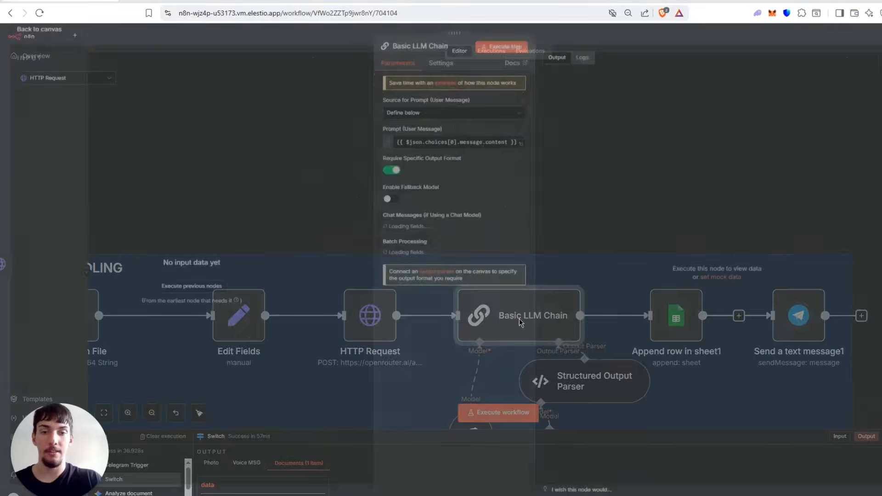
{"action": "double_click", "coordinate": [465, 147]}
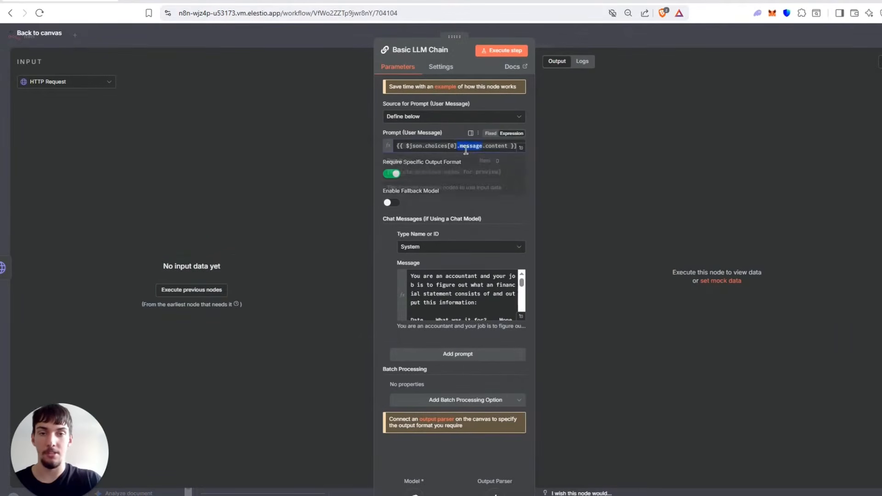
{"action": "left_click", "coordinate": [578, 246]}
{"action": "left_click", "coordinate": [522, 318]}
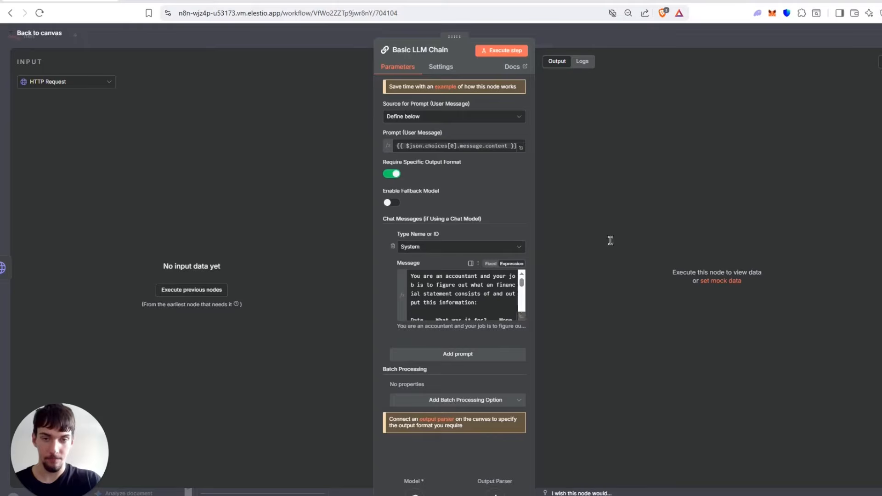
Review the system message's accountant role, requested fields, money-out rule and output format, then return to the canvas.
{"action": "left_click_drag", "start_coordinate": [195, 92], "coordinate": [328, 101]}
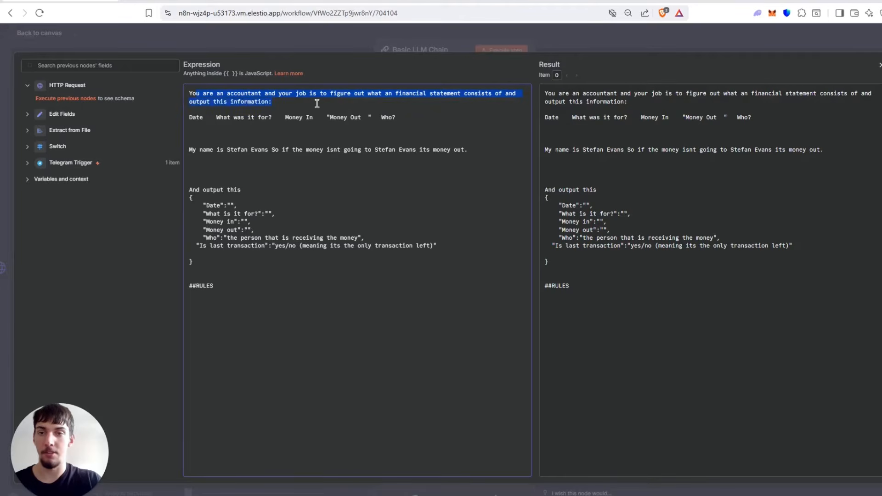
{"action": "left_click", "coordinate": [317, 104]}
{"action": "left_click", "coordinate": [274, 119]}
{"action": "left_click_drag", "start_coordinate": [316, 116], "coordinate": [394, 117]}
{"action": "left_click", "coordinate": [396, 118]}
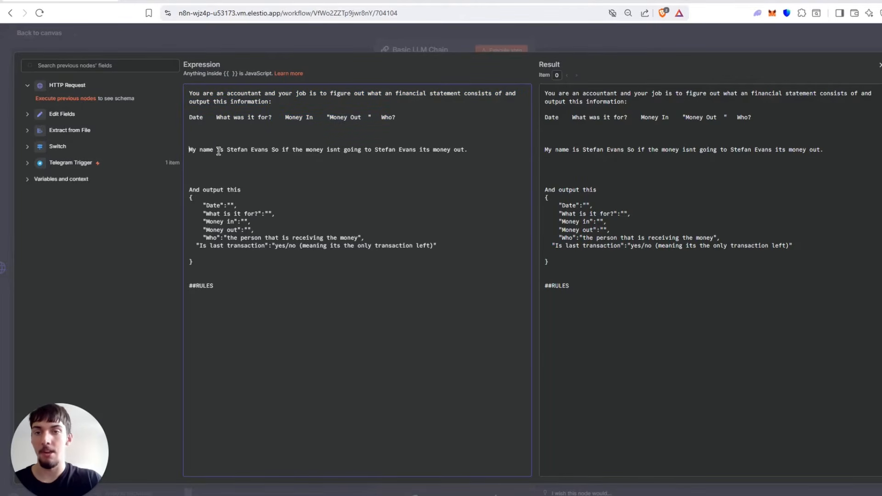
{"action": "left_click_drag", "start_coordinate": [189, 150], "coordinate": [474, 148]}
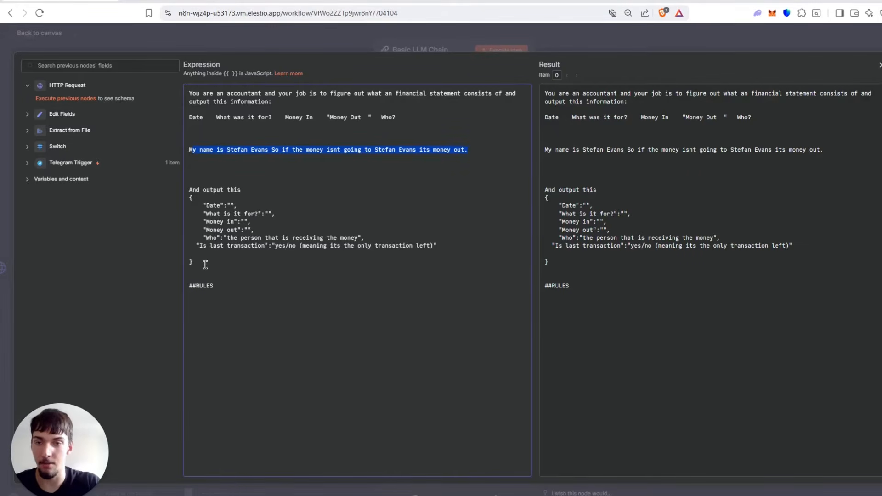
{"action": "left_click_drag", "start_coordinate": [203, 263], "coordinate": [186, 207]}
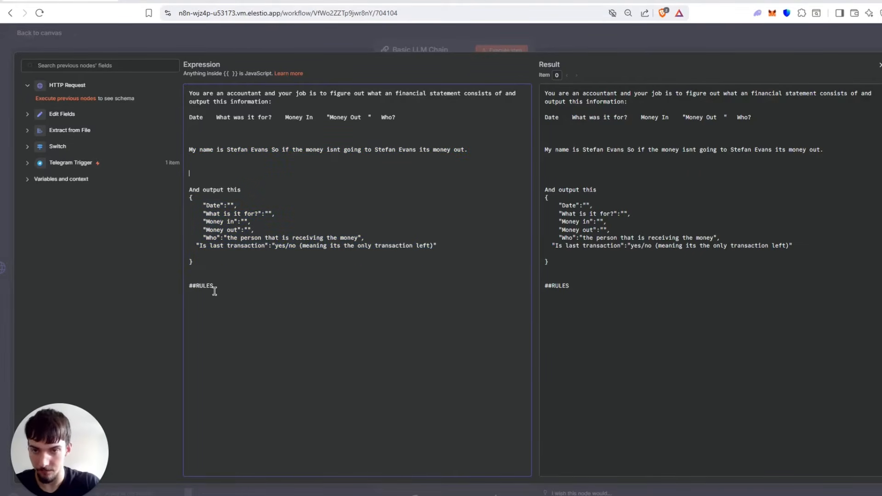
{"action": "left_click", "coordinate": [288, 31]}
{"action": "left_click", "coordinate": [296, 33]}
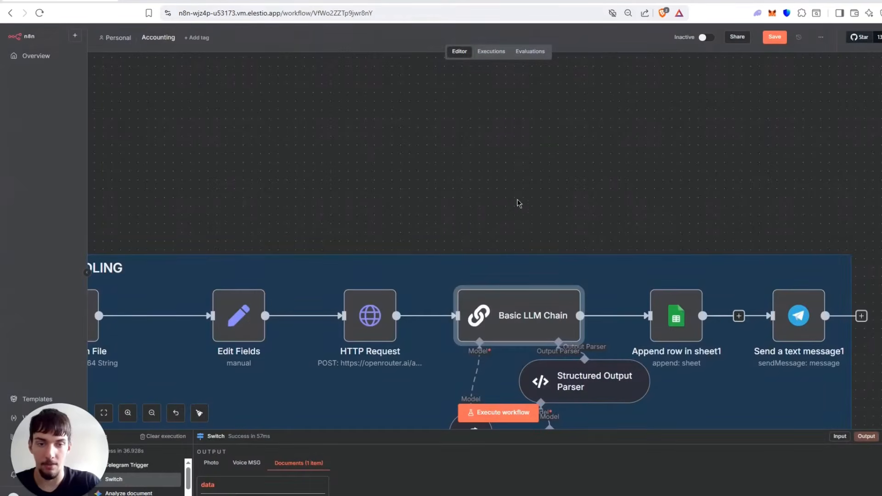
Reopen the Basic LLM Chain node for another look at its settings, then return to the canvas.
{"action": "left_click_drag", "start_coordinate": [529, 163], "coordinate": [490, 149]}
{"action": "double_click", "coordinate": [500, 270]}
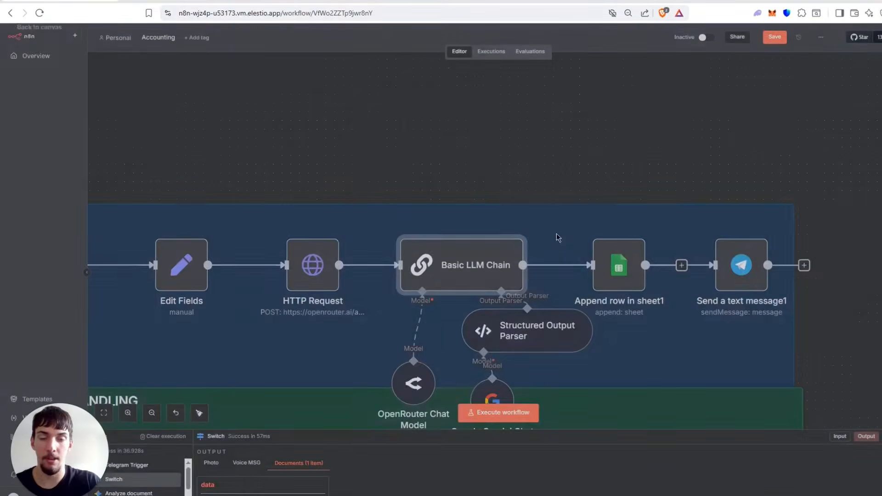
{"action": "left_click", "coordinate": [599, 37]}
Nudge the Structured Output Parser node slightly down, open it to examine its JSON example, and return to the canvas.
{"action": "left_click_drag", "start_coordinate": [529, 332], "coordinate": [530, 344]}
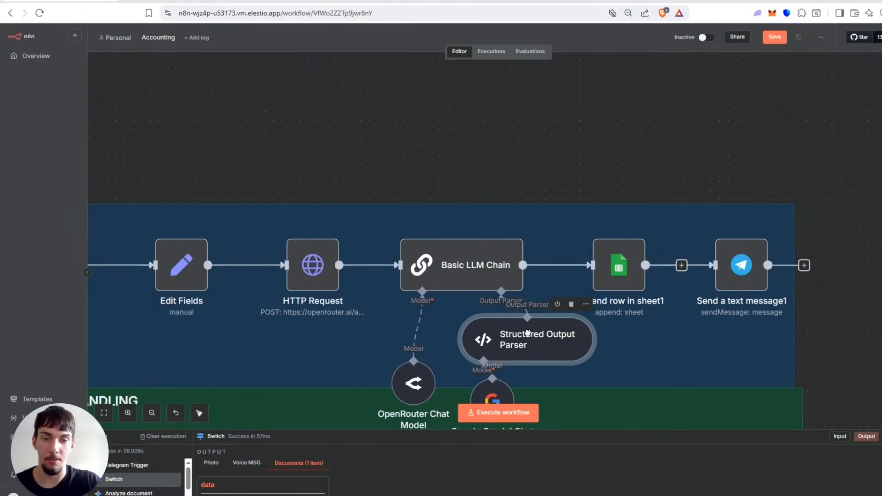
{"action": "double_click", "coordinate": [531, 345]}
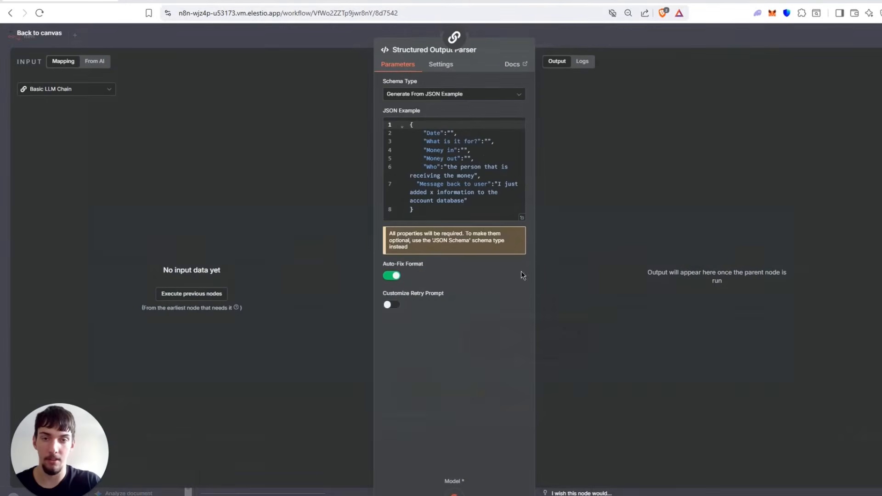
{"action": "left_click_drag", "start_coordinate": [421, 220], "coordinate": [409, 129]}
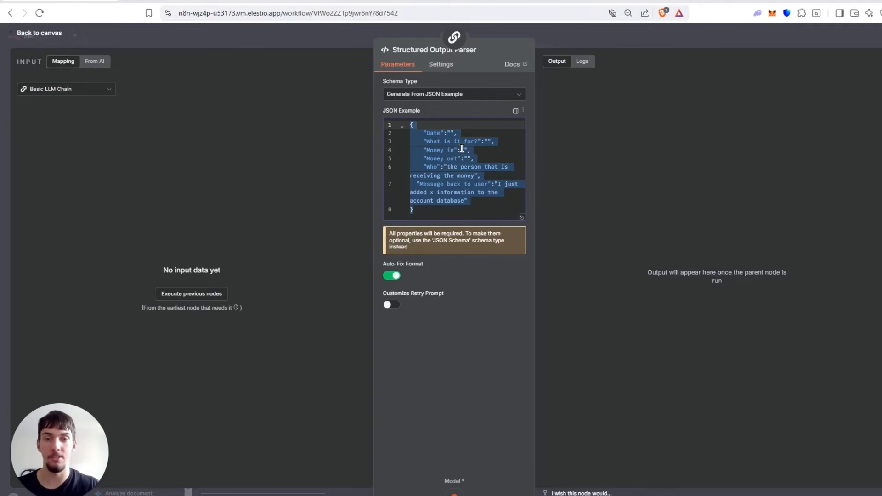
{"action": "left_click", "coordinate": [686, 35]}
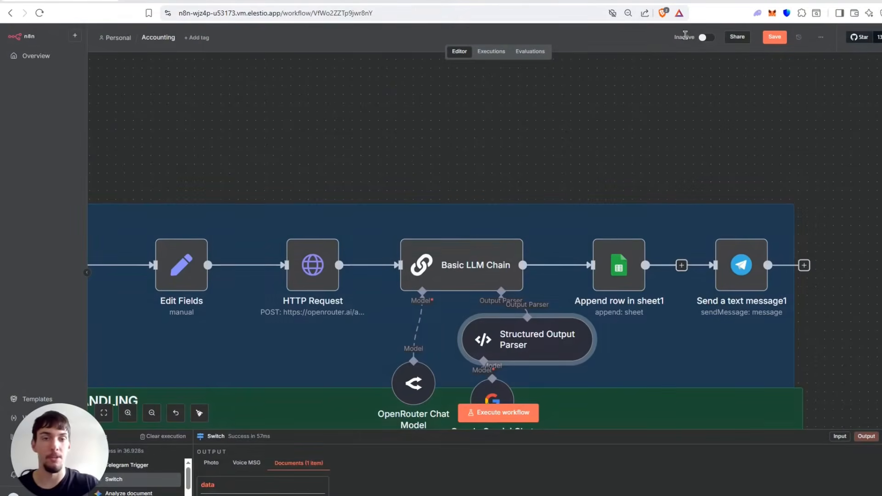
Move the OpenRouter Chat Model node up so it sits closer beneath the Basic LLM Chain.
{"action": "left_click_drag", "start_coordinate": [427, 161], "coordinate": [440, 117]}
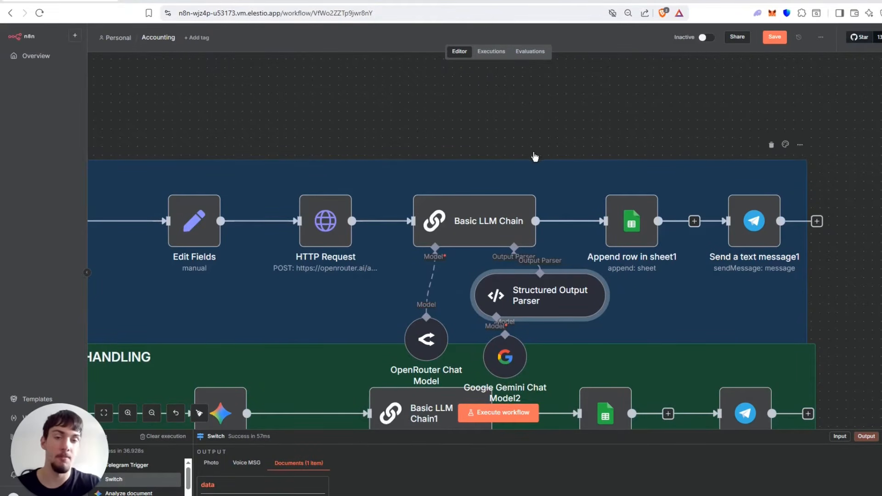
{"action": "scroll", "coordinate": [462, 139], "scroll_direction": "down", "scroll_amount": 3}
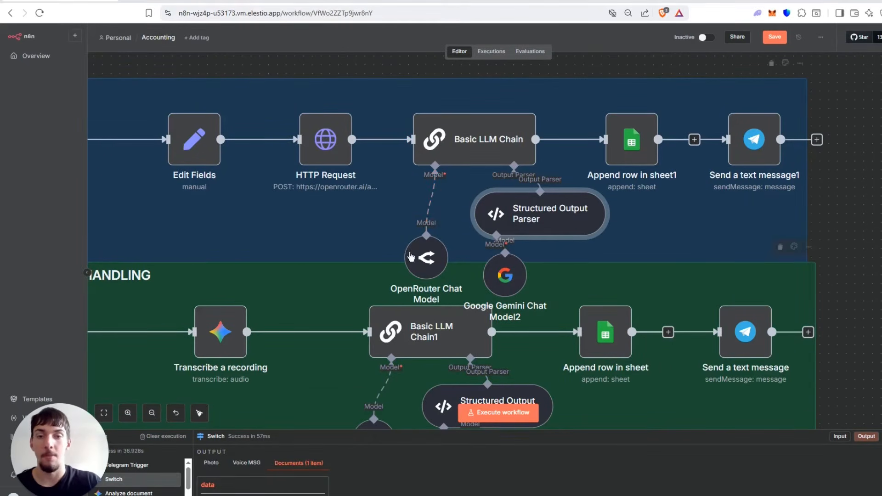
{"action": "left_click_drag", "start_coordinate": [423, 243], "coordinate": [423, 198]}
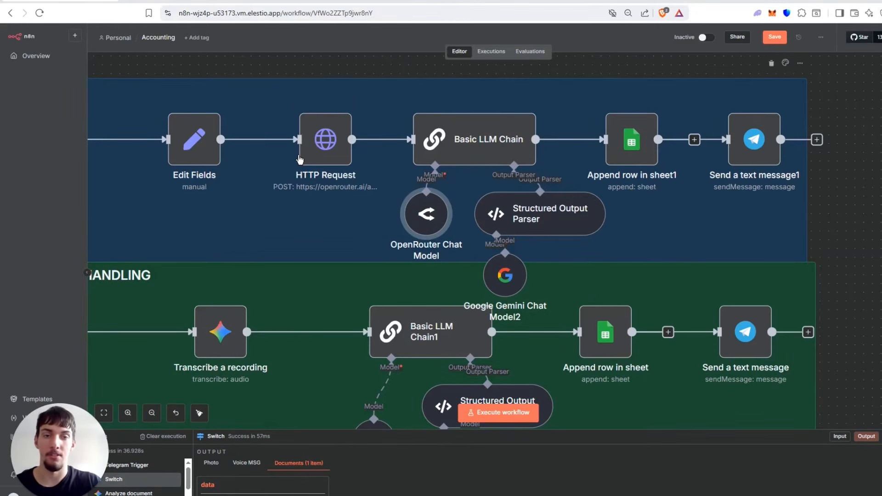
Reopen the Structured Output Parser node and highlight its whole JSON example.
{"action": "left_click", "coordinate": [539, 230]}
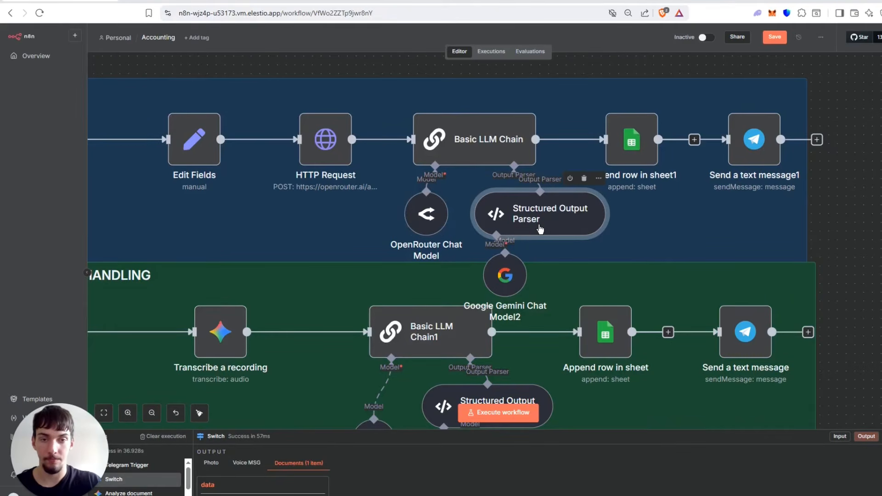
{"action": "double_click", "coordinate": [540, 229]}
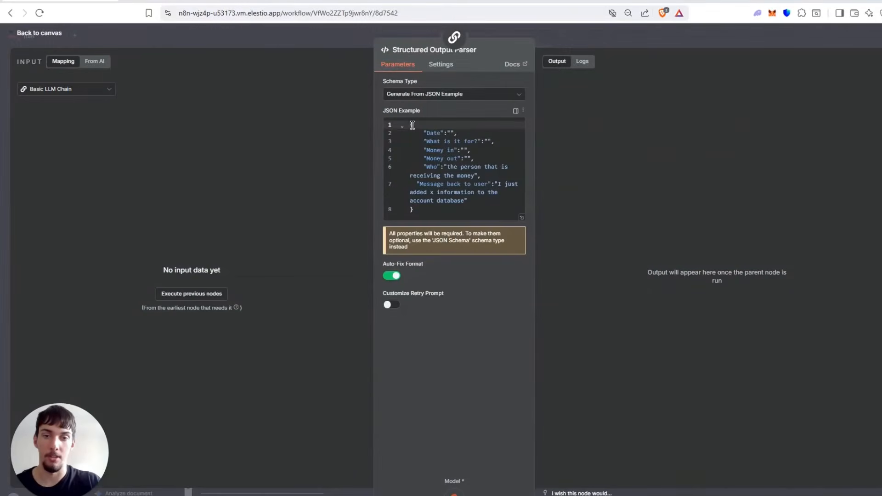
{"action": "left_click_drag", "start_coordinate": [412, 125], "coordinate": [411, 211]}
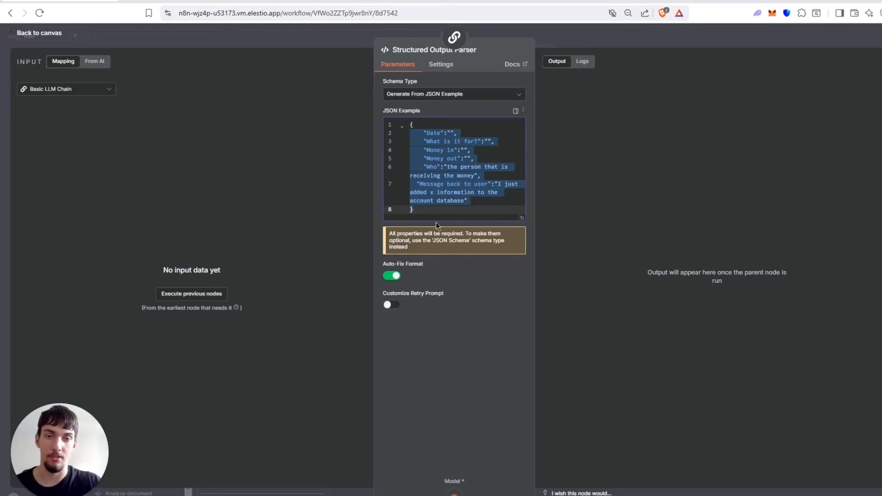
Leave the parser settings, examine the document, sheet and column mappings of the Append row in sheet1 node, and return to the canvas.
{"action": "left_click", "coordinate": [572, 27]}
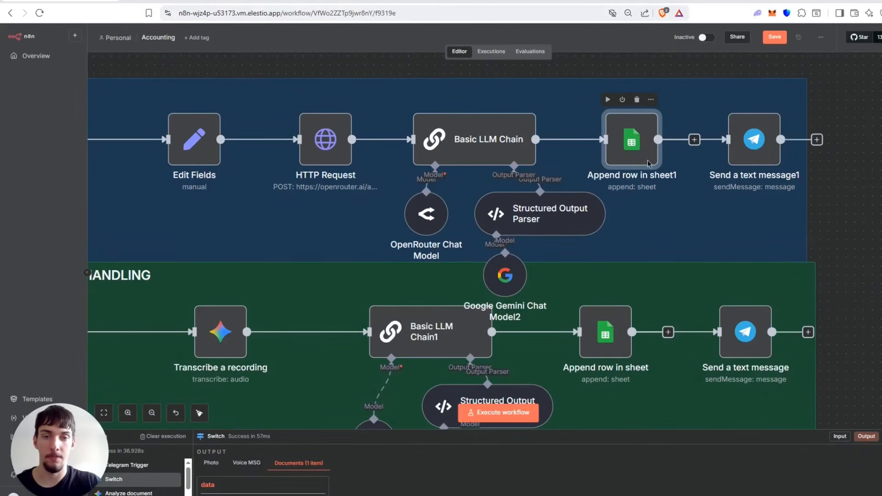
{"action": "double_click", "coordinate": [642, 133]}
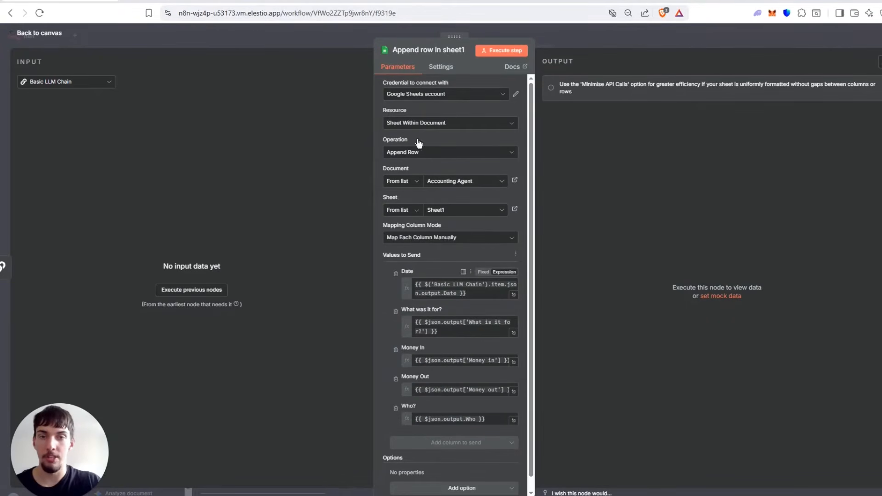
{"action": "left_click", "coordinate": [474, 182]}
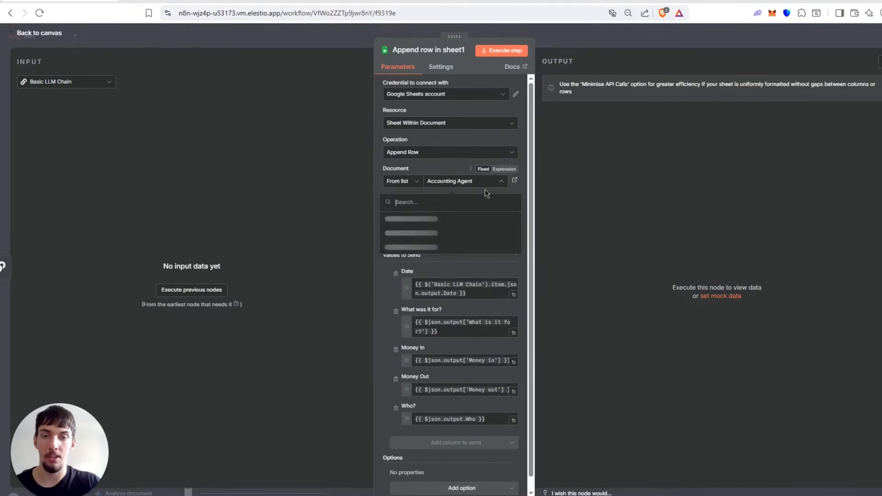
{"action": "left_click", "coordinate": [658, 189]}
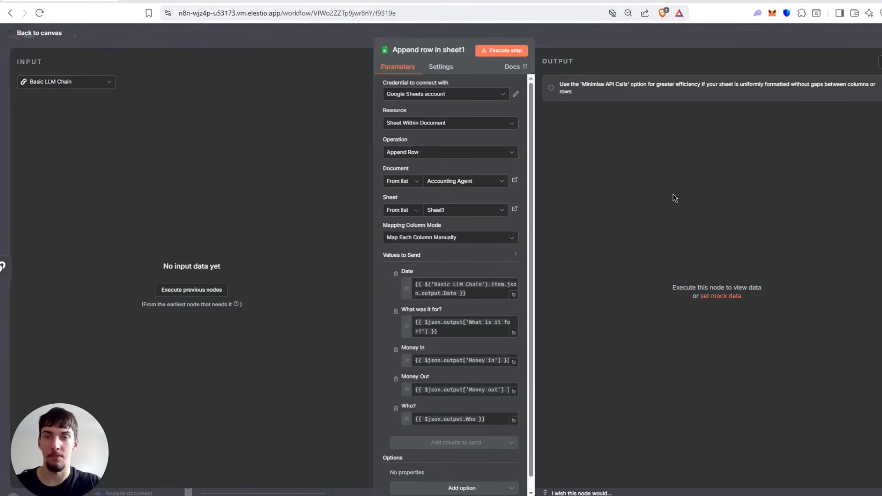
{"action": "left_click", "coordinate": [467, 211]}
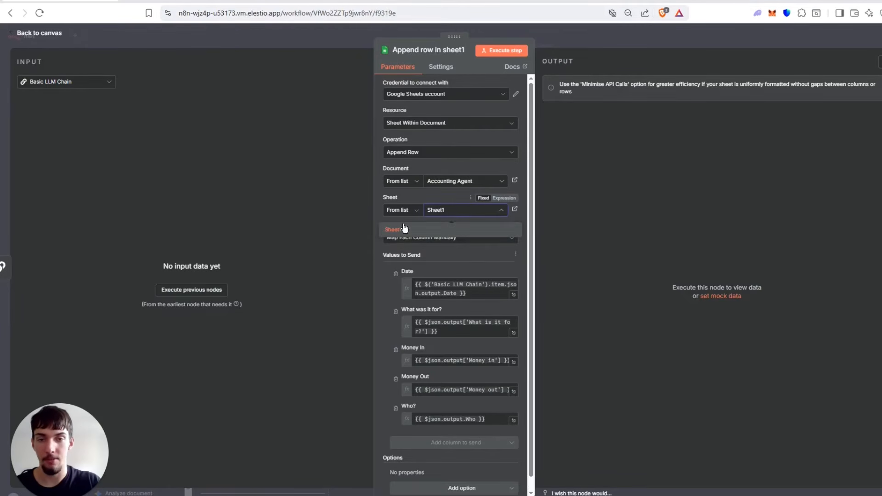
{"action": "left_click", "coordinate": [275, 223]}
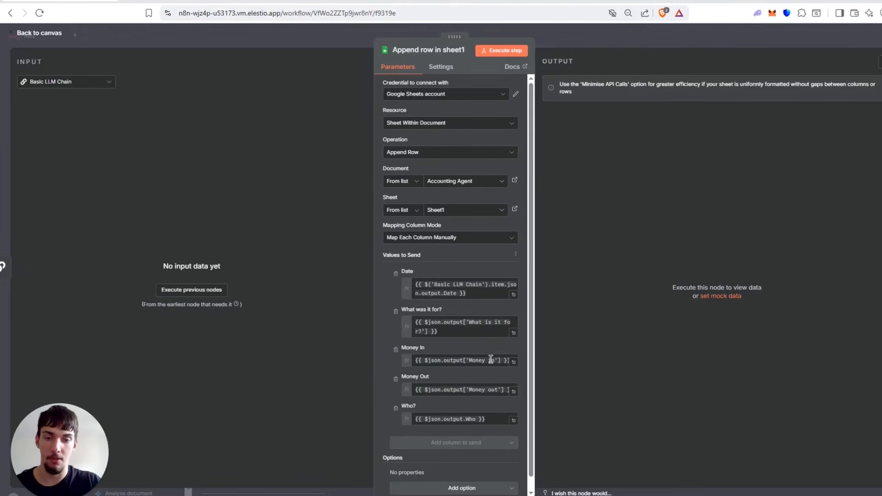
{"action": "scroll", "coordinate": [449, 420], "scroll_direction": "down", "scroll_amount": 1}
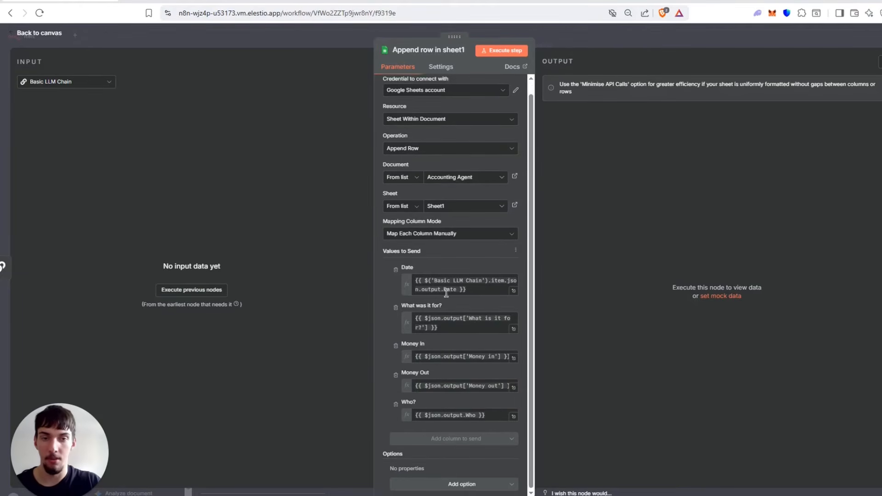
{"action": "left_click", "coordinate": [606, 36]}
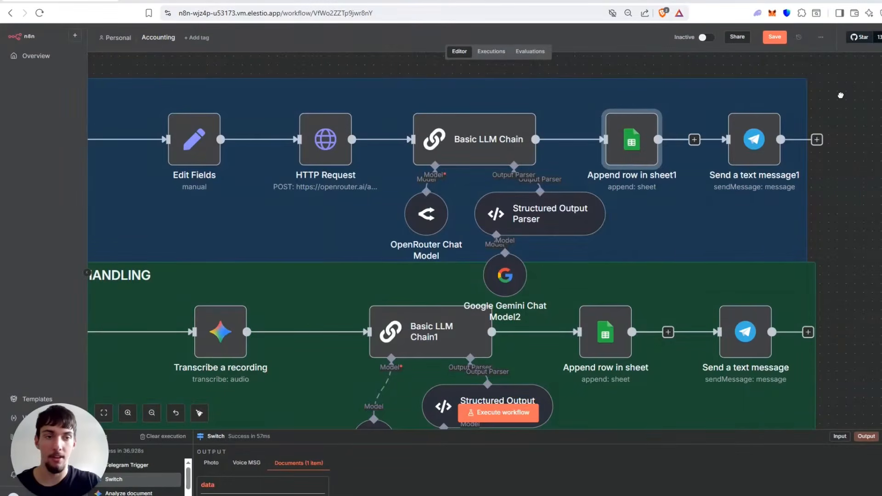
Open the Send a text message1 node to view its Telegram message settings and return to the canvas.
{"action": "left_click_drag", "start_coordinate": [749, 113], "coordinate": [488, 142]}
{"action": "left_click", "coordinate": [491, 184]}
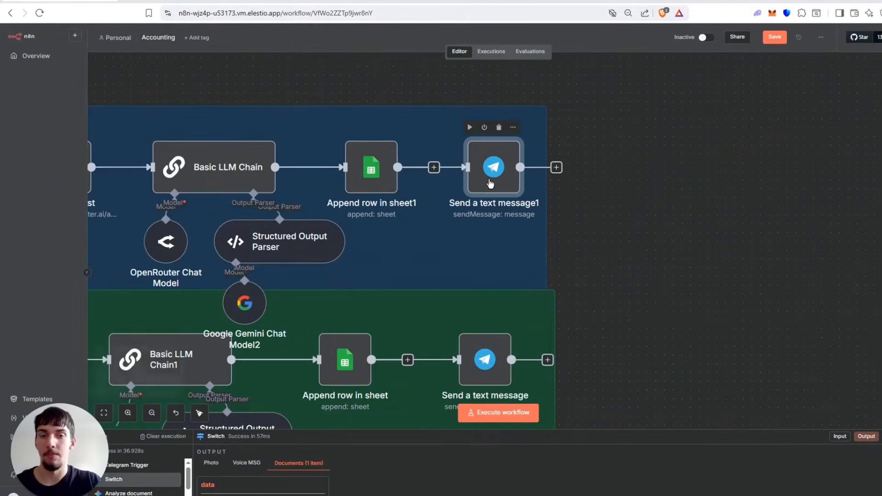
{"action": "double_click", "coordinate": [489, 179]}
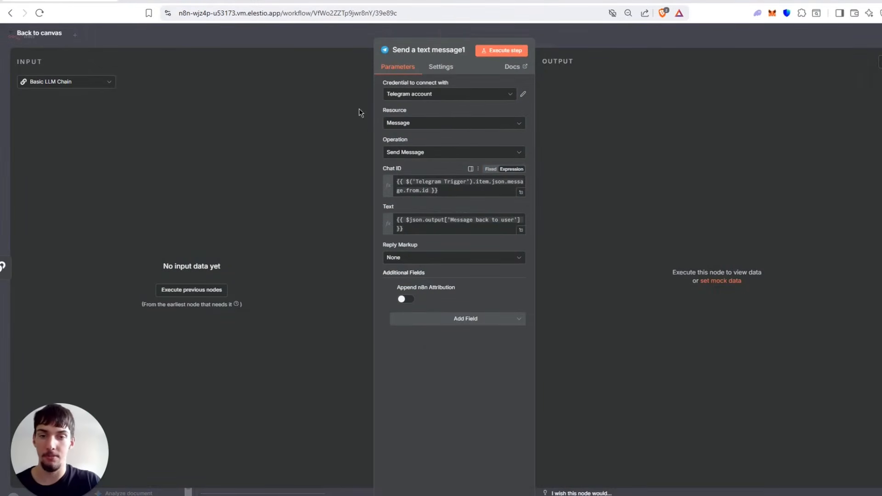
{"action": "left_click", "coordinate": [586, 46]}
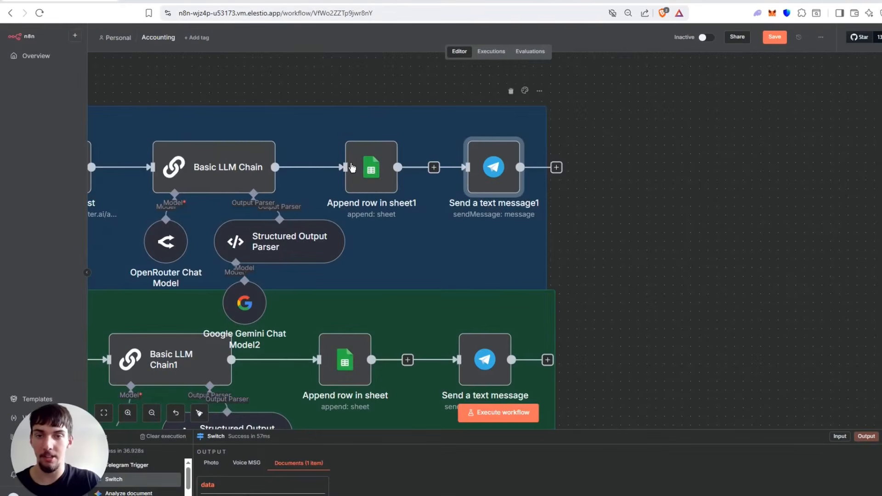
Connect Send a text message1 directly from Basic LLM Chain instead of Append row in sheet1, arranging the two nodes as parallel branches.
{"action": "left_click_drag", "start_coordinate": [623, 178], "coordinate": [692, 146]}
{"action": "left_click_drag", "start_coordinate": [541, 158], "coordinate": [498, 237]}
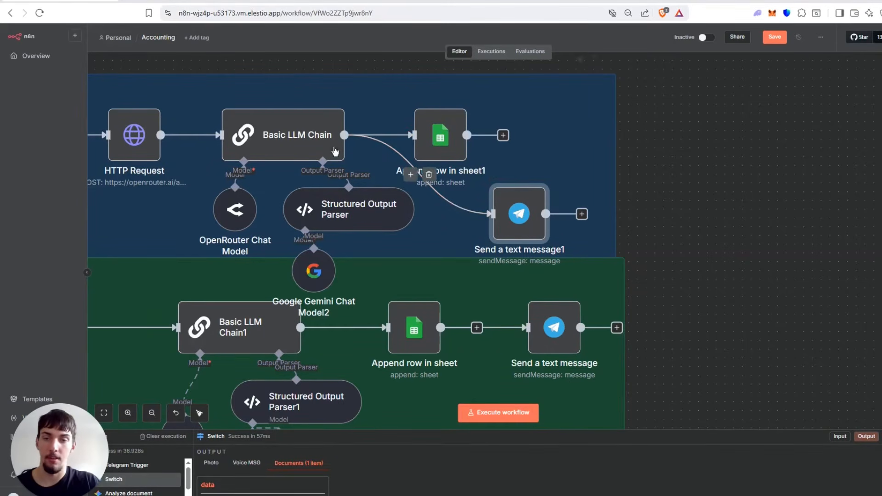
{"action": "left_click_drag", "start_coordinate": [444, 154], "coordinate": [454, 147]}
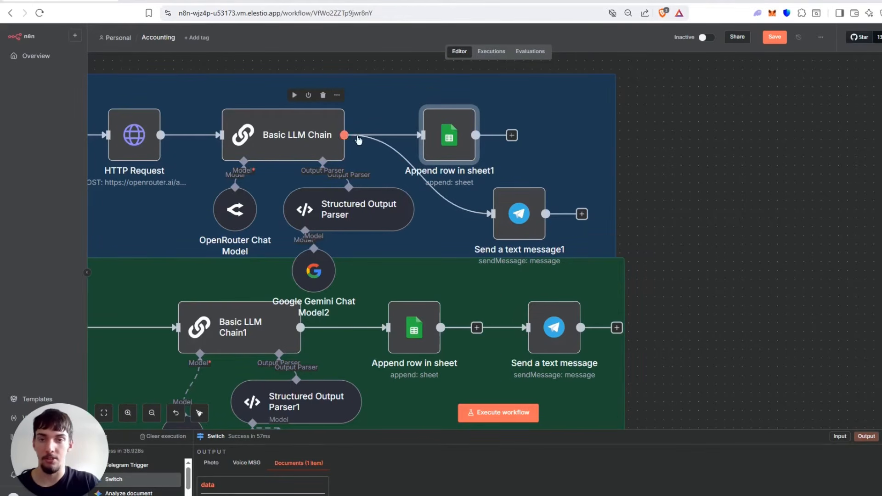
Examine the Chat ID and Text expressions of the rewired Send a text message1 node, highlighting the Text expression, and return to the canvas.
{"action": "scroll", "coordinate": [616, 174], "scroll_direction": "down", "scroll_amount": 3}
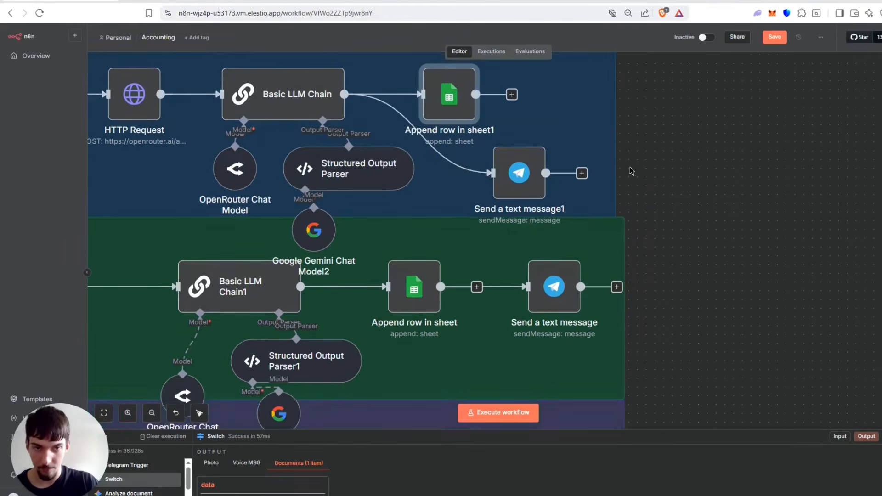
{"action": "scroll", "coordinate": [601, 180], "scroll_direction": "up", "scroll_amount": 3}
{"action": "left_click", "coordinate": [505, 213]}
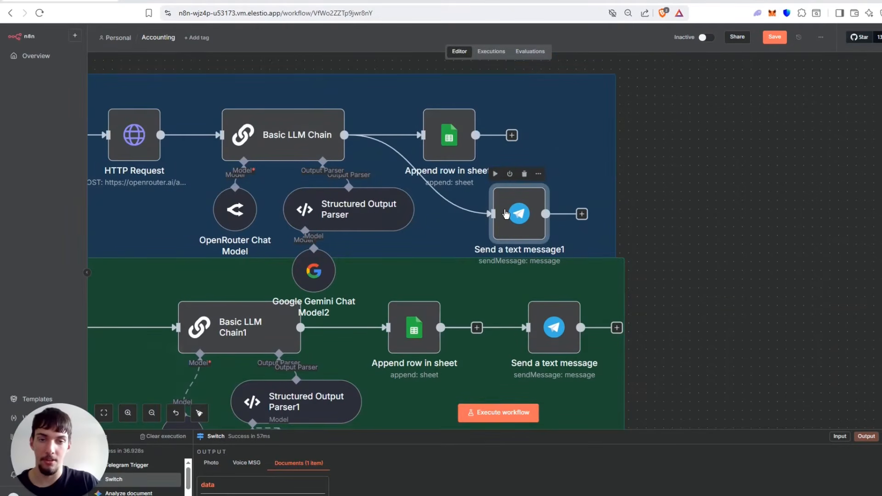
{"action": "double_click", "coordinate": [506, 213]}
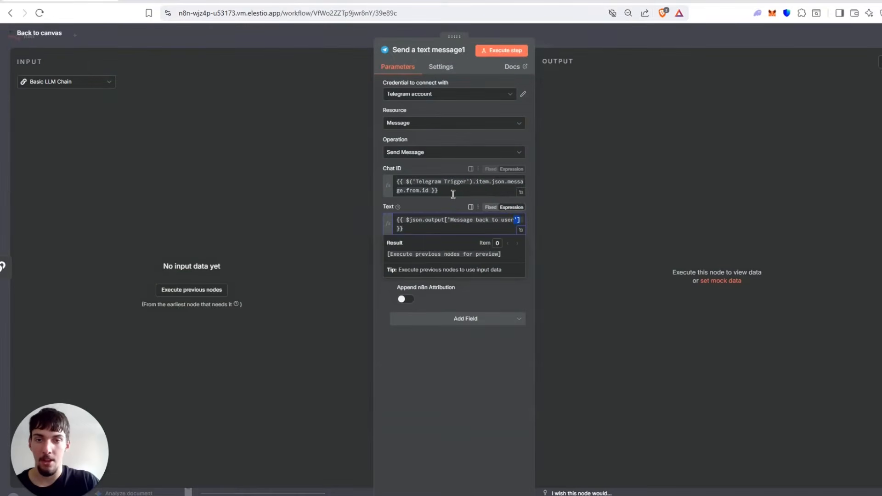
{"action": "left_click", "coordinate": [433, 190]}
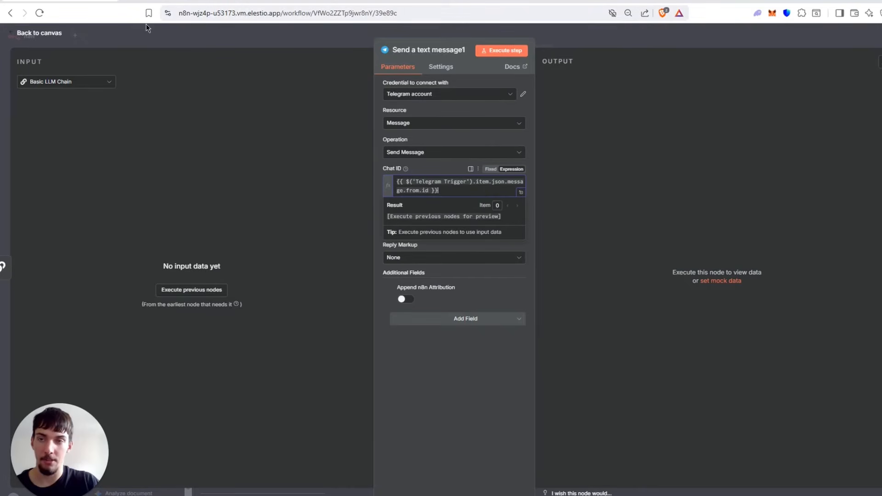
{"action": "left_click", "coordinate": [319, 180]}
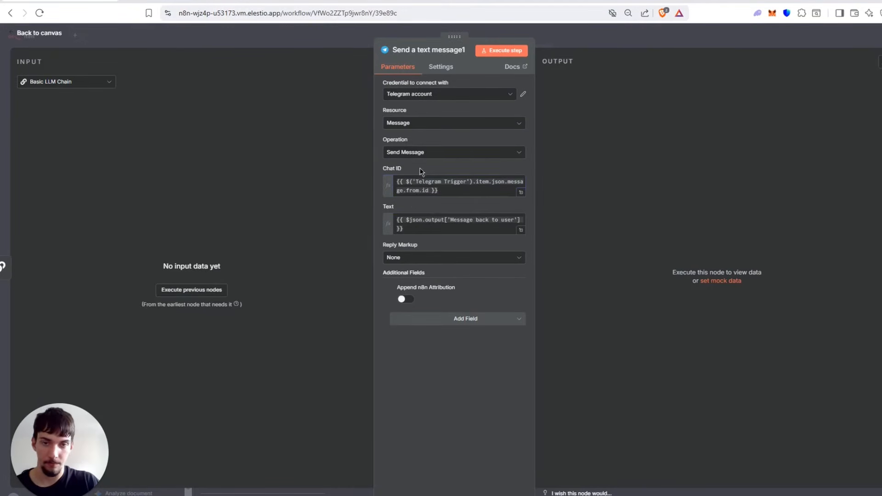
{"action": "left_click_drag", "start_coordinate": [405, 230], "coordinate": [392, 214]}
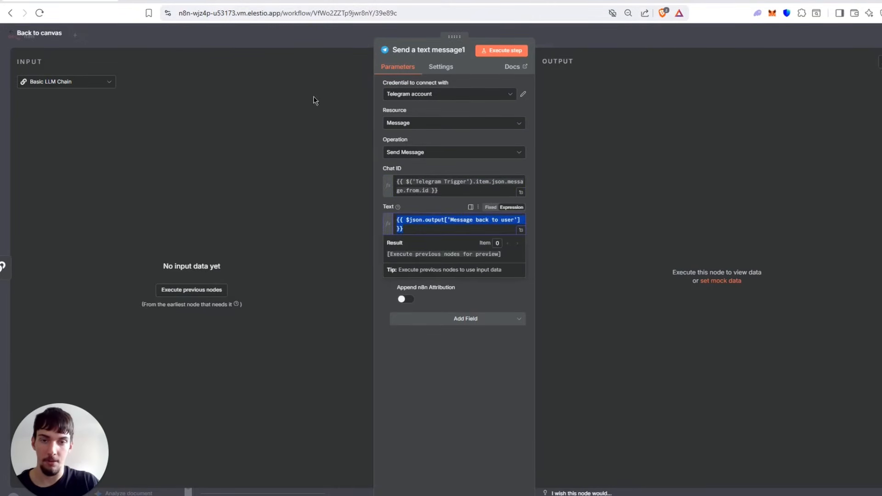
{"action": "left_click", "coordinate": [243, 41]}
Open the Basic LLM Chain node, read its system message in the expanded expression view, and return to the canvas.
{"action": "left_click", "coordinate": [277, 139]}
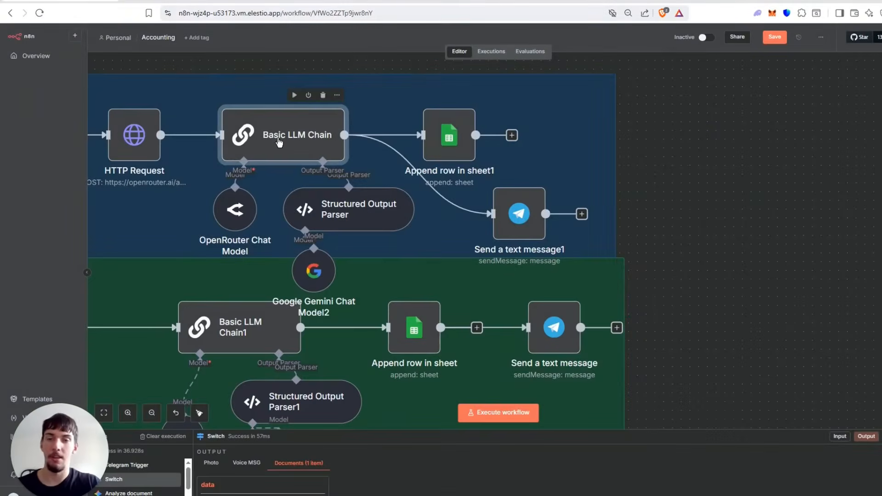
{"action": "double_click", "coordinate": [278, 139]}
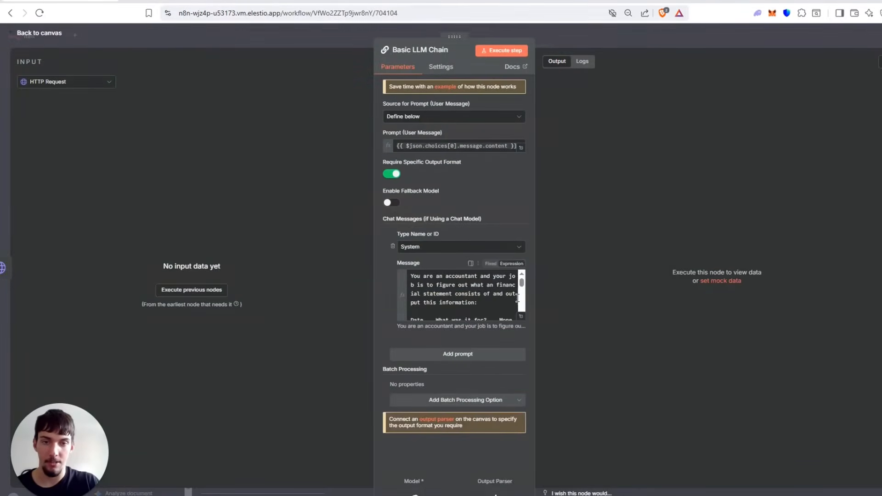
{"action": "left_click", "coordinate": [522, 316]}
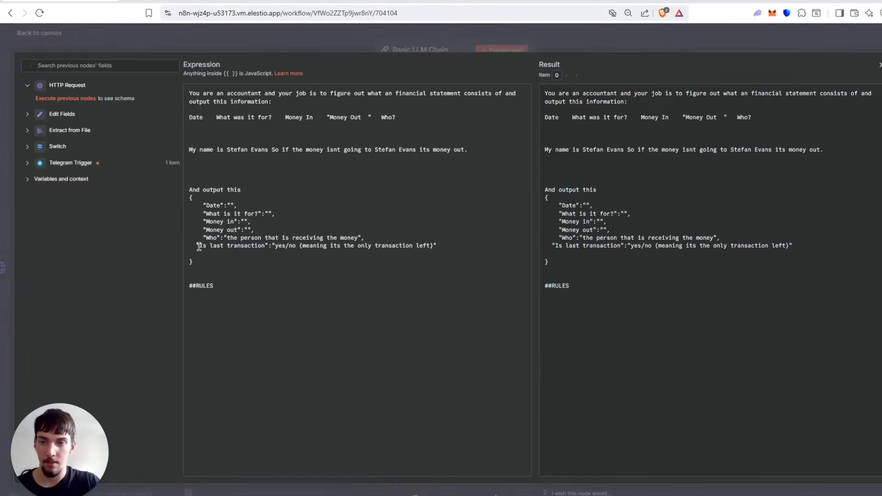
{"action": "left_click", "coordinate": [208, 26]}
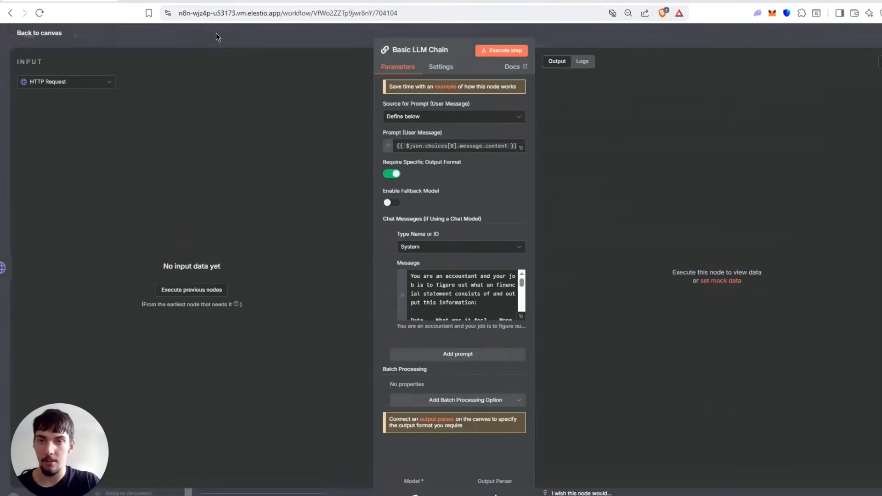
{"action": "left_click", "coordinate": [216, 33]}
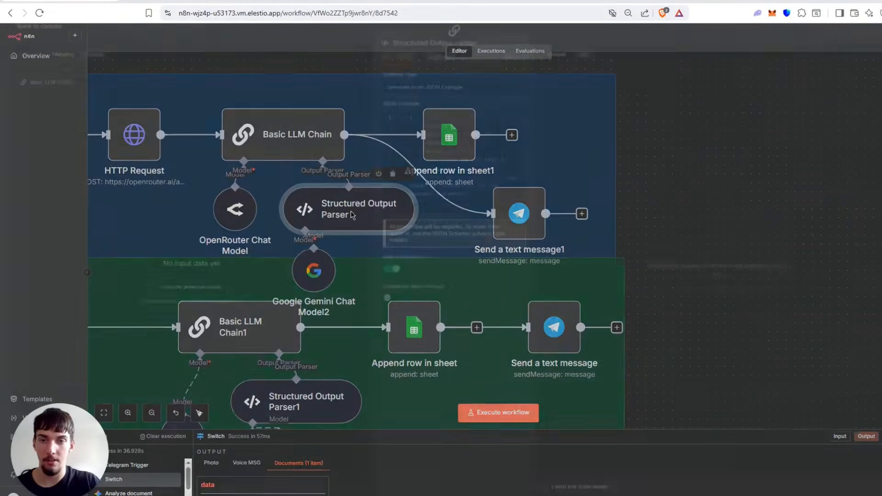
Check the "Message back to user" entry in the Structured Output Parser node's JSON example and return to the canvas.
{"action": "double_click", "coordinate": [352, 216]}
{"action": "left_click_drag", "start_coordinate": [419, 184], "coordinate": [474, 202]}
{"action": "left_click", "coordinate": [561, 39]}
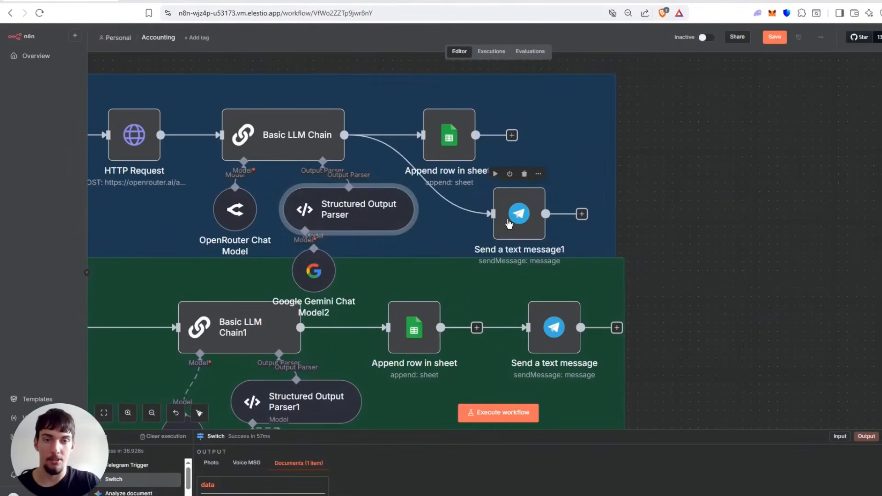
Reopen the Send a text message1 node, look over its available additional fields, and remove the Append n8n Attribution field.
{"action": "left_click", "coordinate": [508, 224]}
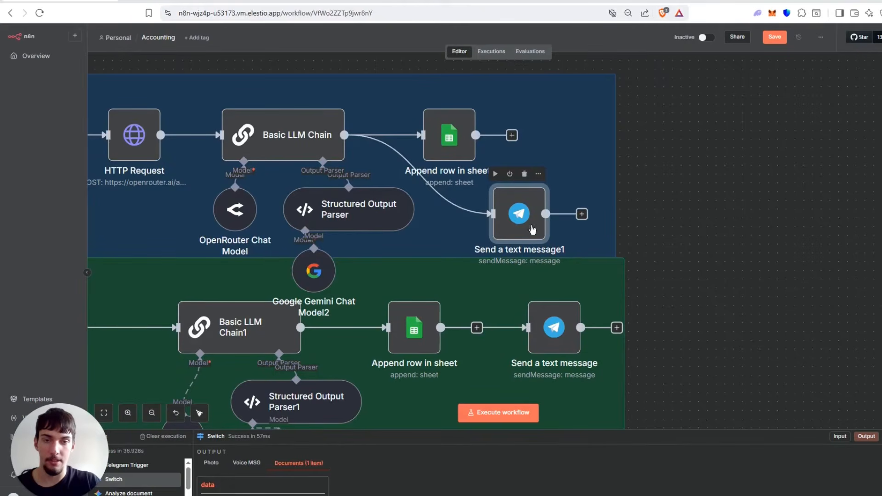
{"action": "double_click", "coordinate": [528, 230]}
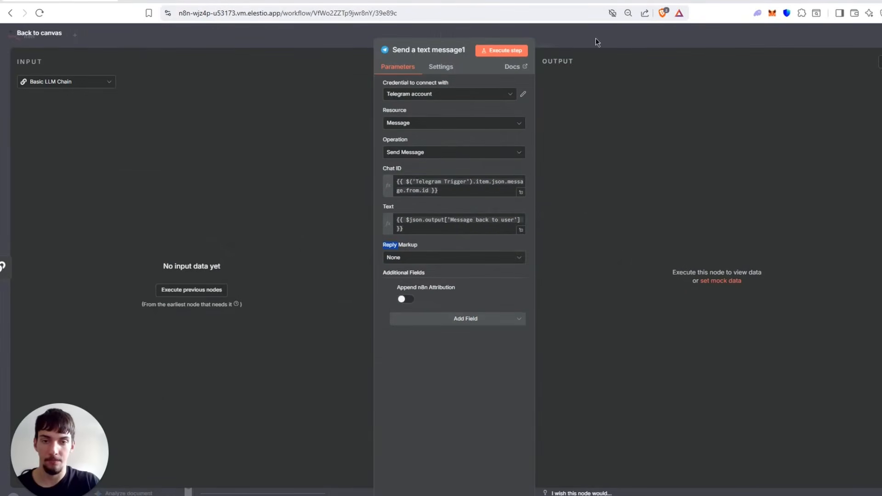
{"action": "left_click", "coordinate": [467, 321]}
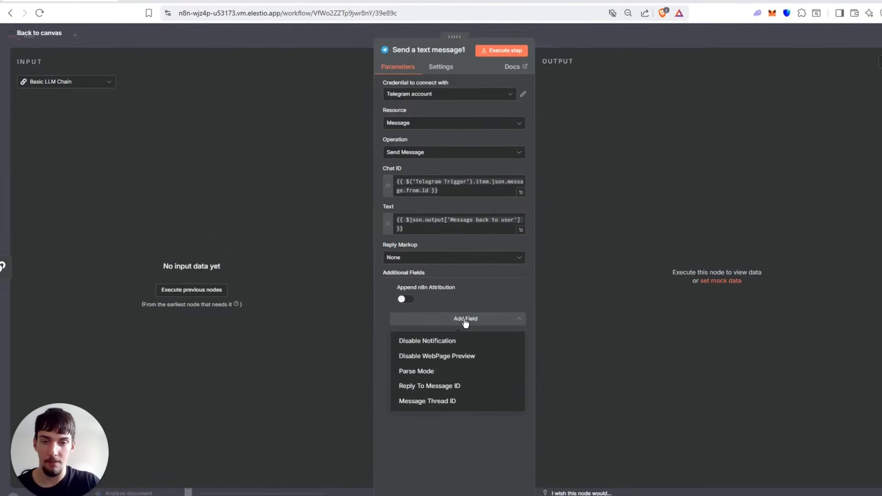
{"action": "left_click", "coordinate": [465, 321]}
{"action": "left_click", "coordinate": [465, 320]}
{"action": "left_click", "coordinate": [420, 304]}
{"action": "left_click", "coordinate": [393, 289]}
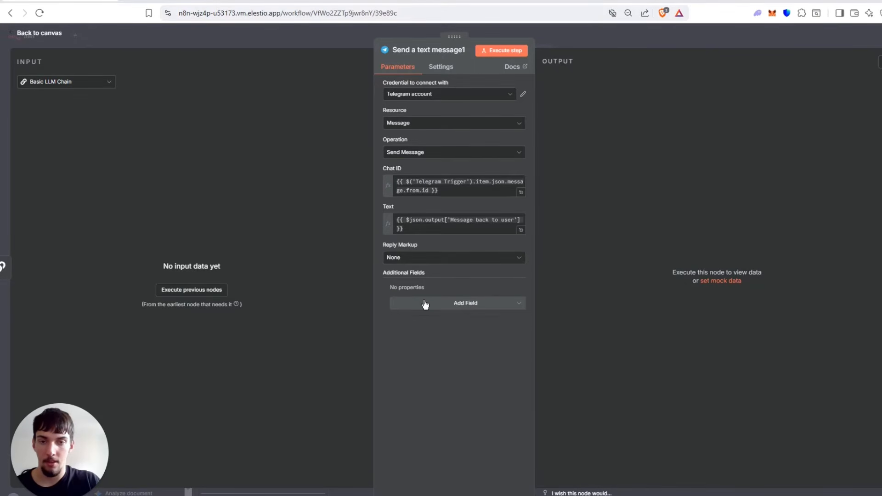
Add the Append n8n Attribution field to the Telegram message again, switch it off, and return to the canvas.
{"action": "left_click", "coordinate": [426, 305]}
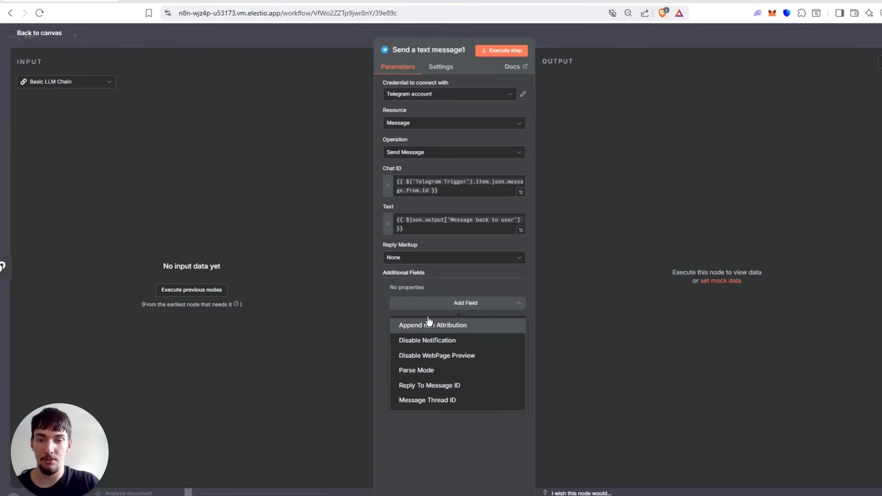
{"action": "left_click", "coordinate": [435, 326]}
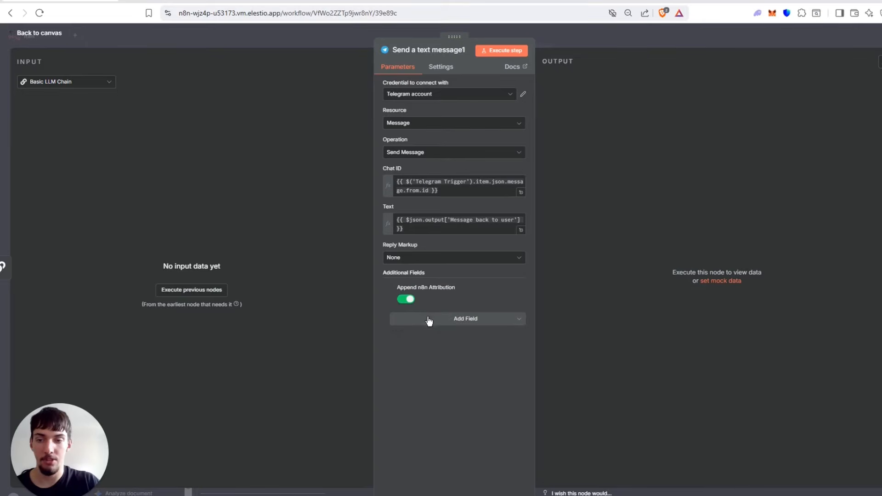
{"action": "left_click", "coordinate": [406, 299]}
{"action": "left_click", "coordinate": [640, 36]}
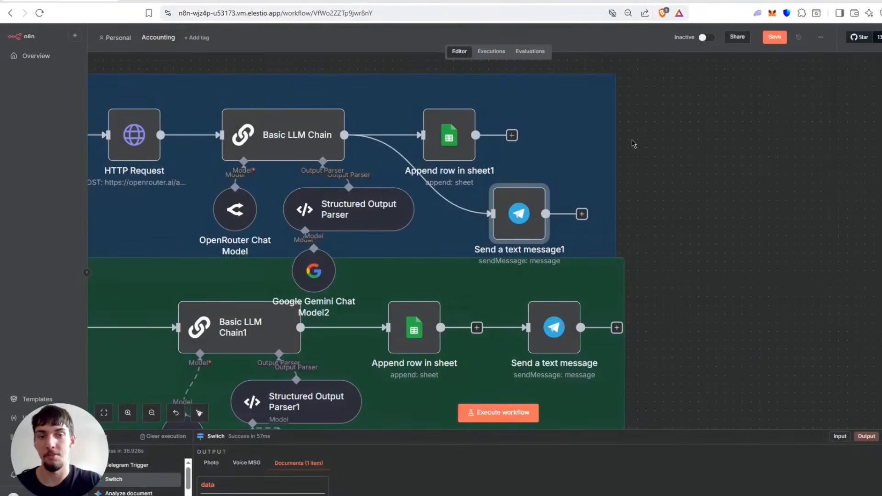
Review how the Switch node routes into the image, voice message and document handling branches.
{"action": "scroll", "coordinate": [653, 210], "scroll_direction": "down", "scroll_amount": 5}
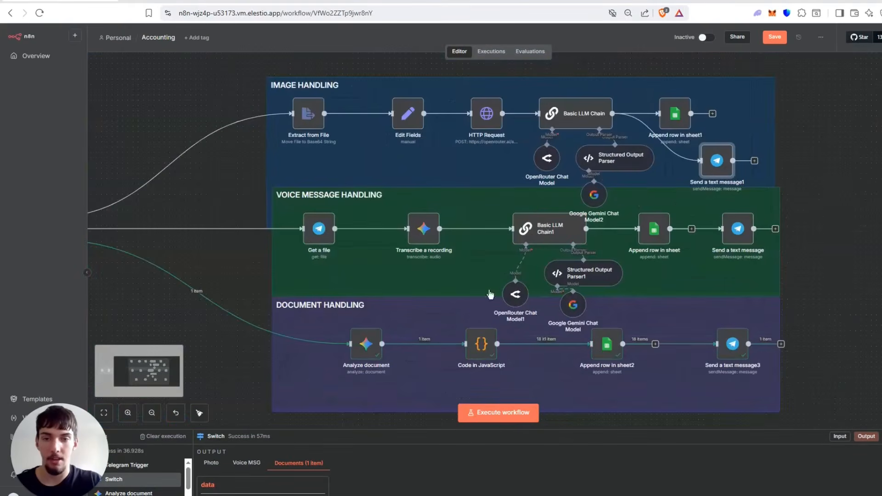
{"action": "left_click_drag", "start_coordinate": [208, 197], "coordinate": [364, 200]}
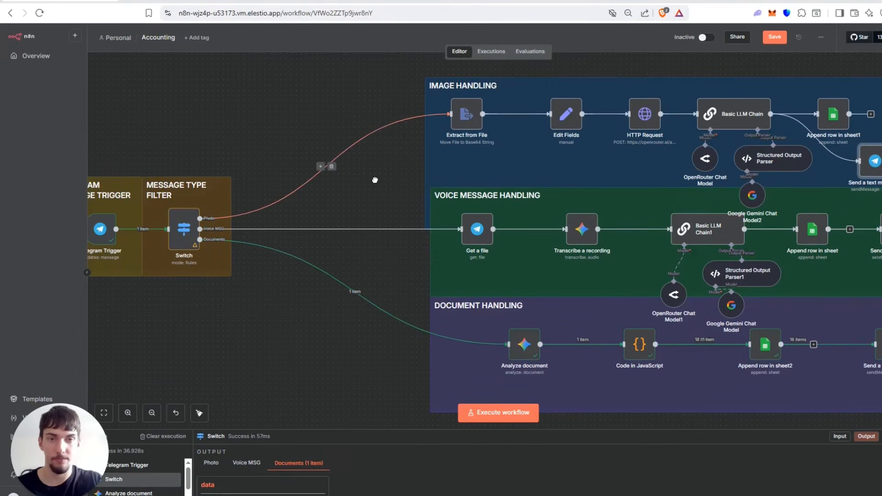
{"action": "left_click_drag", "start_coordinate": [375, 180], "coordinate": [300, 174]}
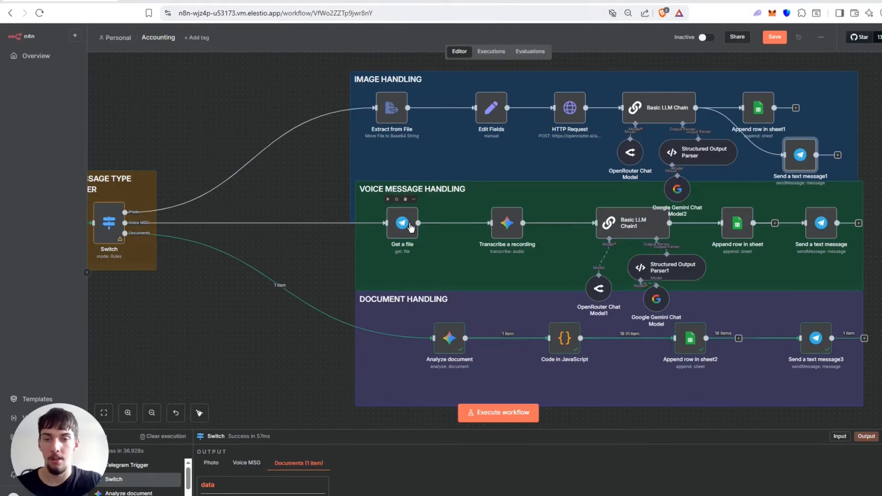
Review the Get a file node's File resource, Get operation and voice file ID expression, keep the File resource, and return to the canvas.
{"action": "left_click_drag", "start_coordinate": [300, 198], "coordinate": [380, 184]}
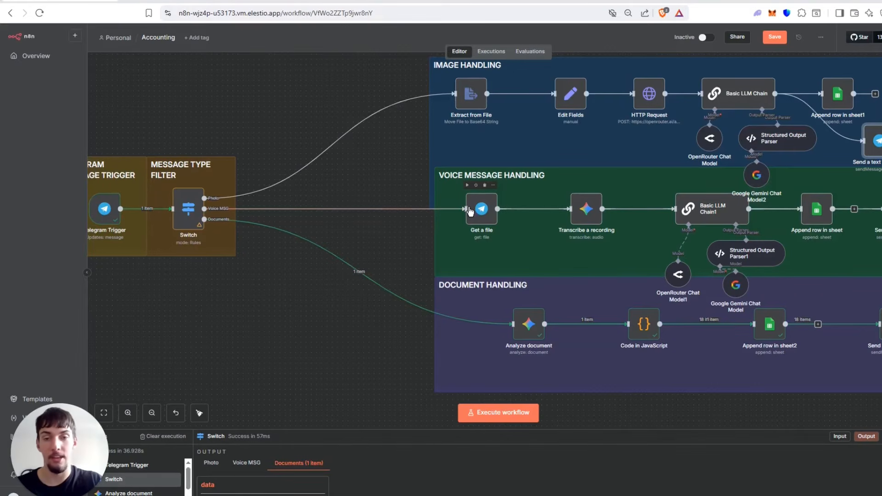
{"action": "double_click", "coordinate": [490, 212]}
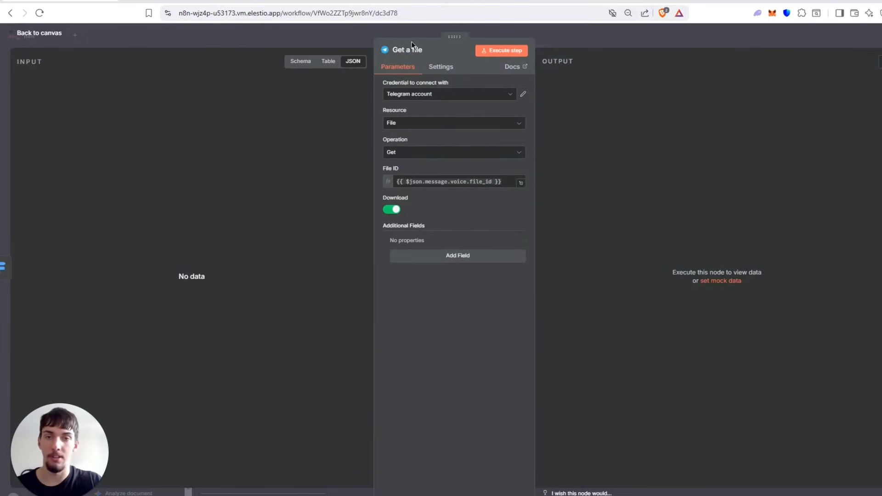
{"action": "left_click", "coordinate": [435, 125]}
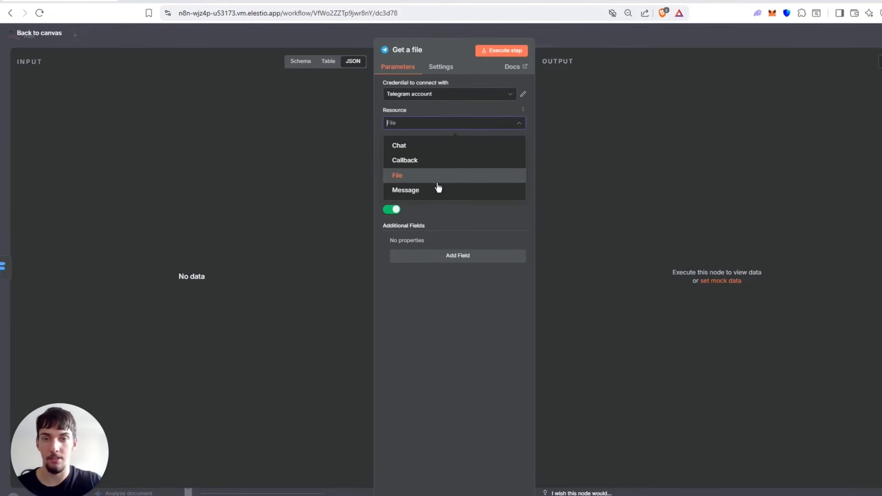
{"action": "left_click", "coordinate": [410, 176]}
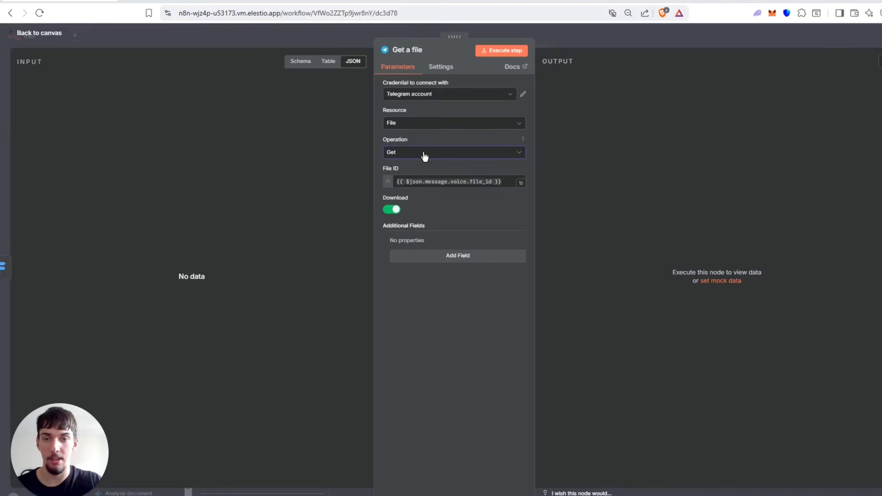
{"action": "left_click", "coordinate": [465, 182]}
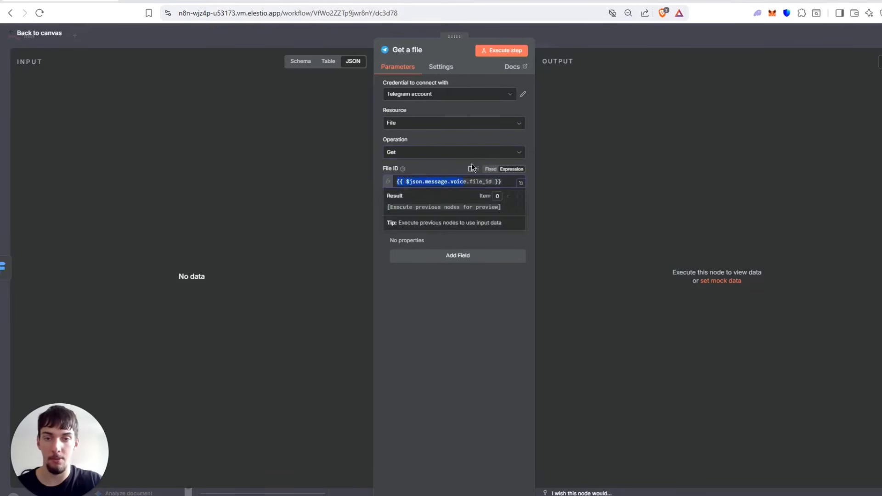
{"action": "left_click", "coordinate": [606, 112]}
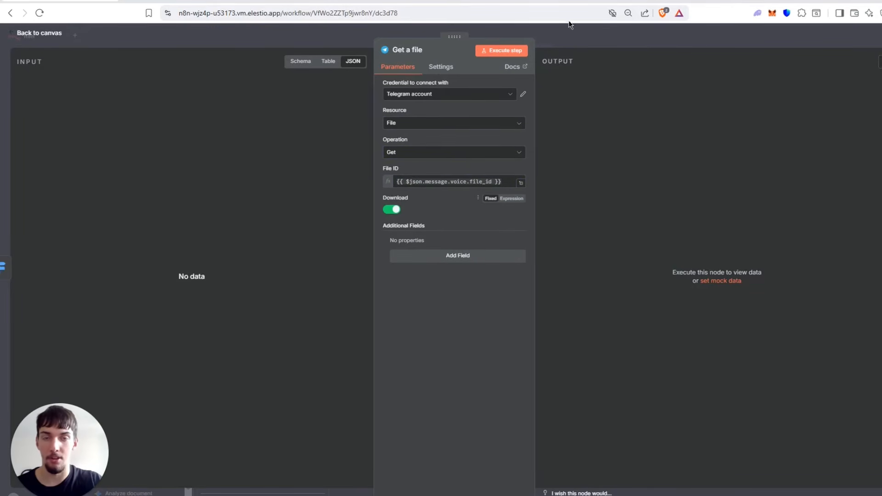
{"action": "left_click", "coordinate": [565, 39]}
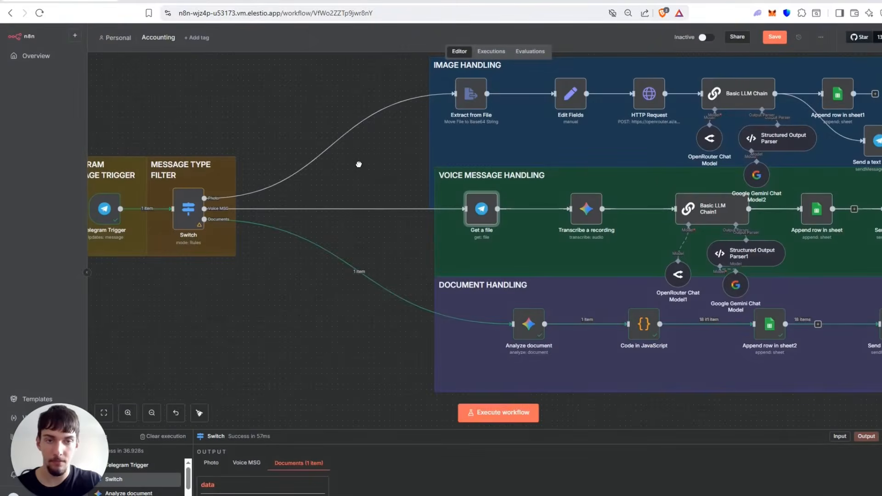
Review the Transcribe a recording node's settings, keeping Binary File(s) as input type and data as input field name, and return to the canvas.
{"action": "scroll", "coordinate": [358, 164], "scroll_direction": "right", "scroll_amount": 2}
{"action": "double_click", "coordinate": [540, 221]}
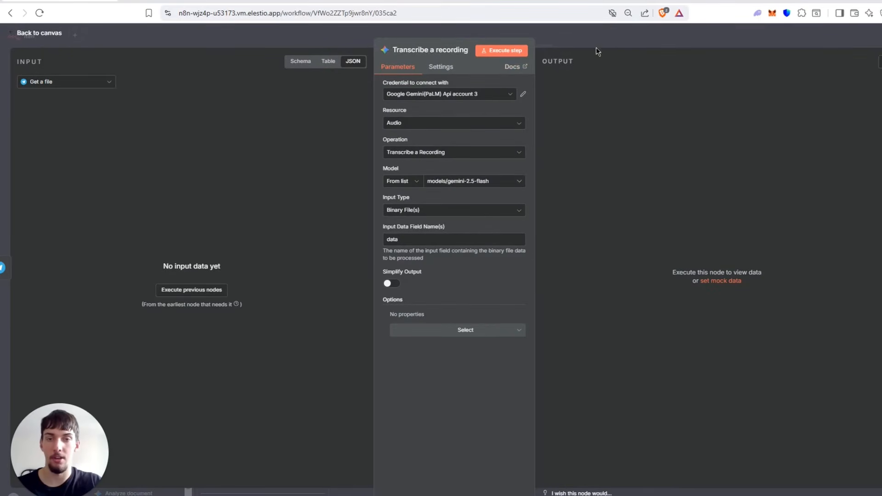
{"action": "key", "text": "Escape"}
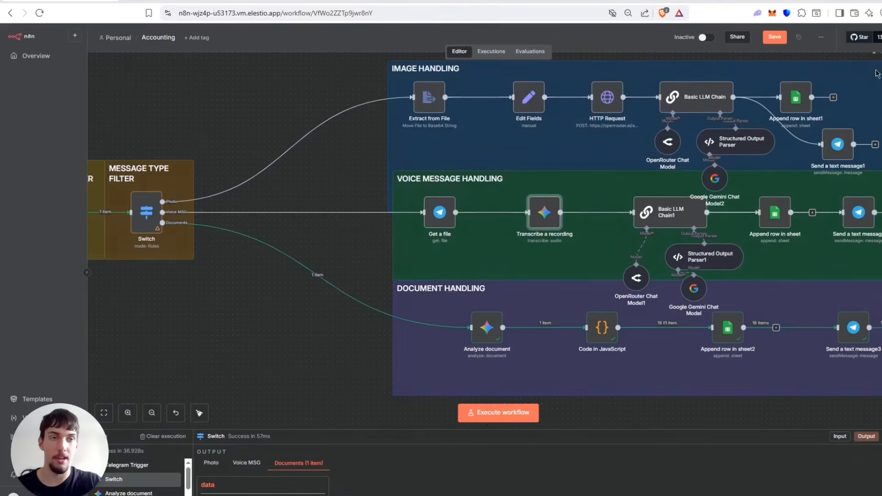
{"action": "double_click", "coordinate": [537, 222]}
{"action": "left_click_drag", "start_coordinate": [403, 239], "coordinate": [362, 238]}
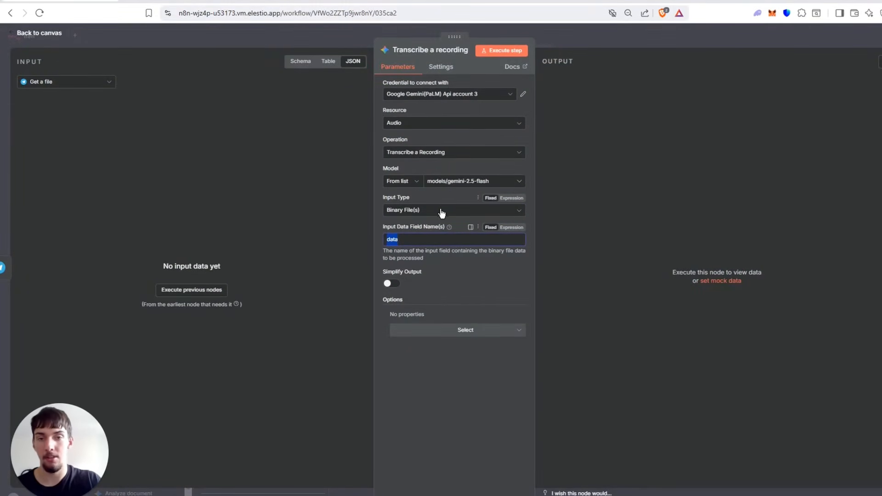
{"action": "left_click", "coordinate": [425, 209]}
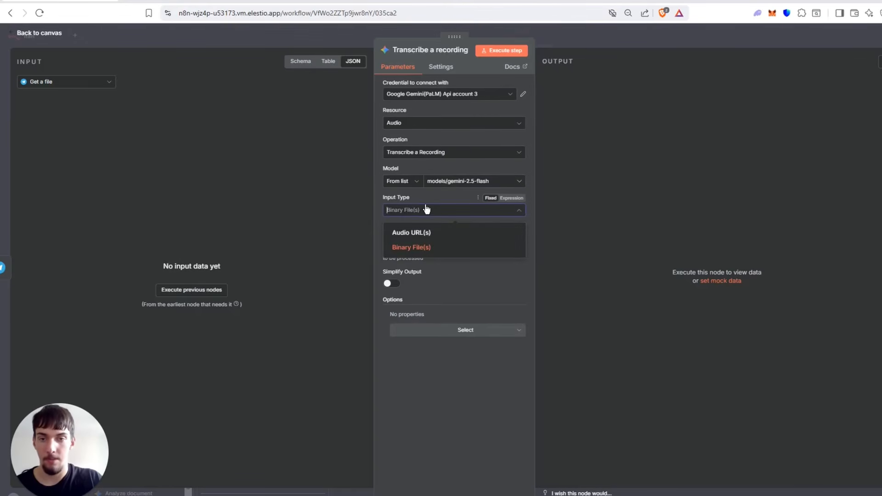
{"action": "left_click", "coordinate": [423, 251]}
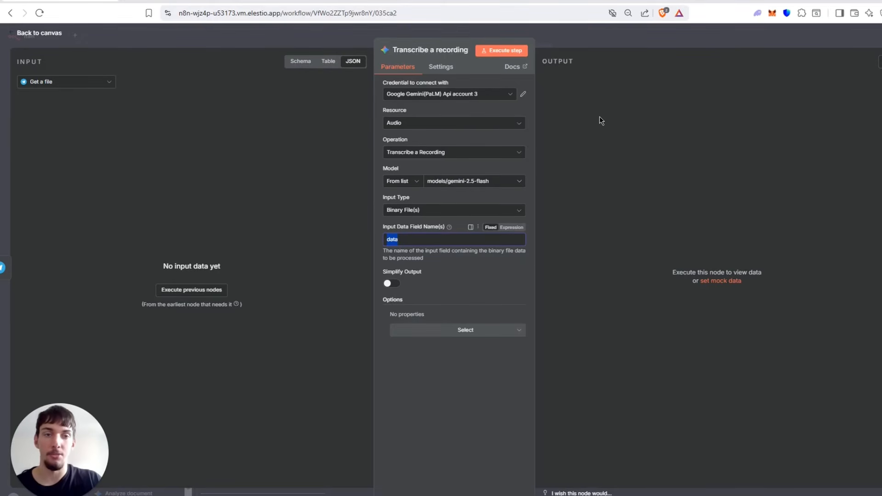
{"action": "left_click", "coordinate": [661, 34]}
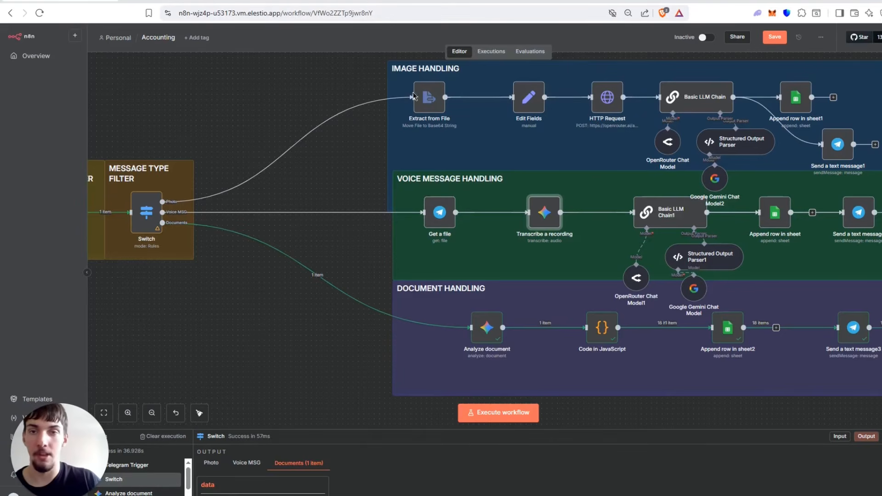
Switch to Google AI Studio to look at the API Keys page, and return to the n8n workflow.
{"action": "left_click", "coordinate": [193, 1]}
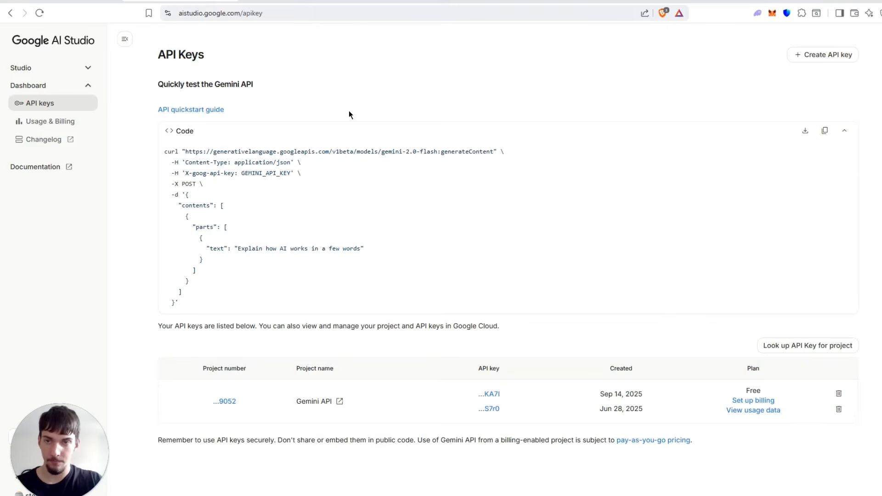
{"action": "left_click", "coordinate": [561, 230]}
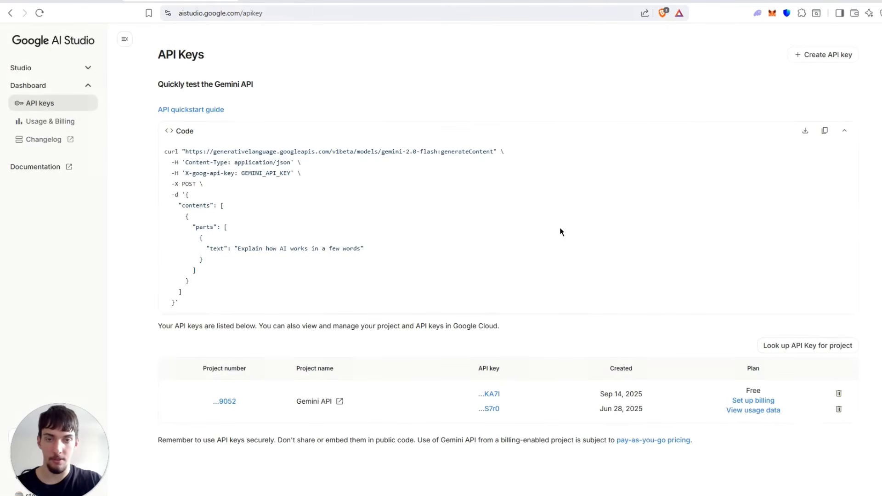
{"action": "left_click", "coordinate": [87, 1]}
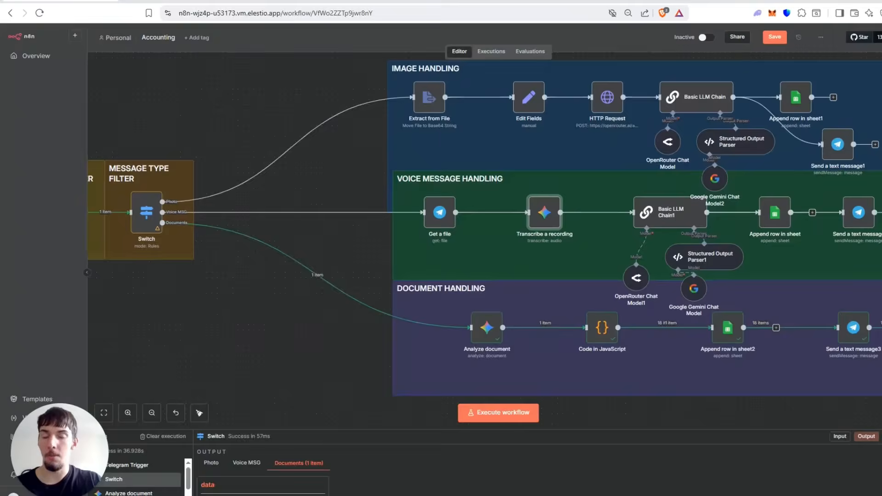
Open the Transcribe a recording node's Google Gemini credential, check where its API key goes, and return to the canvas.
{"action": "double_click", "coordinate": [555, 215]}
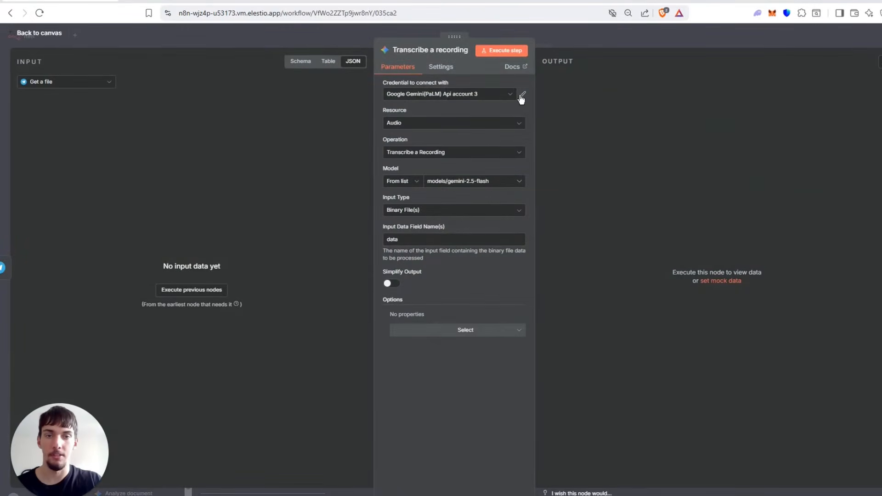
{"action": "left_click", "coordinate": [522, 96]}
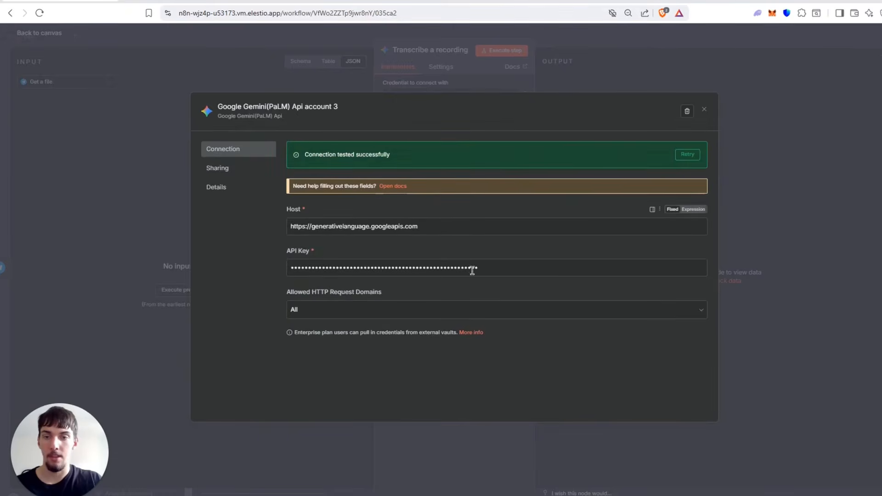
{"action": "left_click_drag", "start_coordinate": [473, 271], "coordinate": [272, 290]}
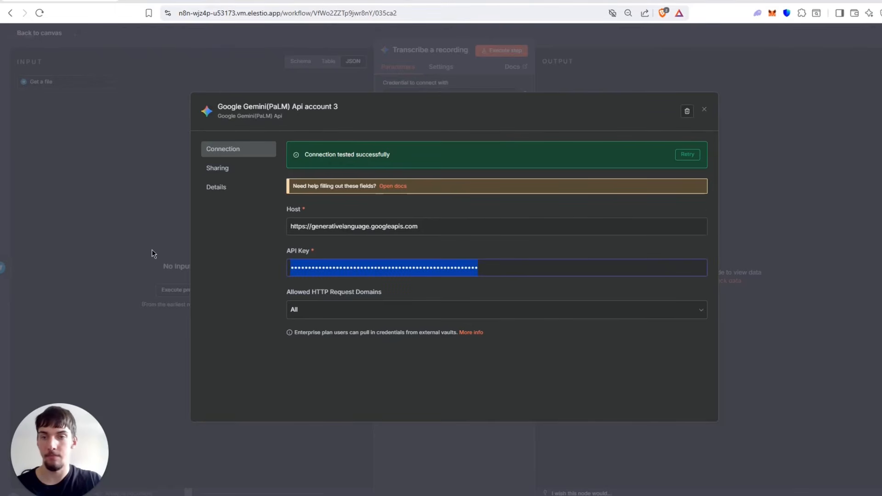
{"action": "left_click", "coordinate": [154, 254]}
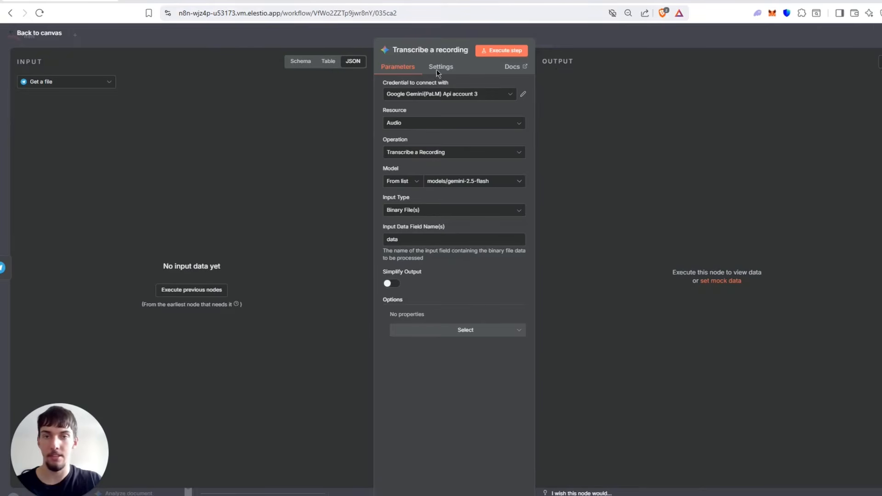
{"action": "left_click", "coordinate": [588, 42]}
Open the Basic LLM Chain1 node and examine the user message expression that passes in the transcribed text.
{"action": "scroll", "coordinate": [235, 132], "scroll_direction": "right", "scroll_amount": 5}
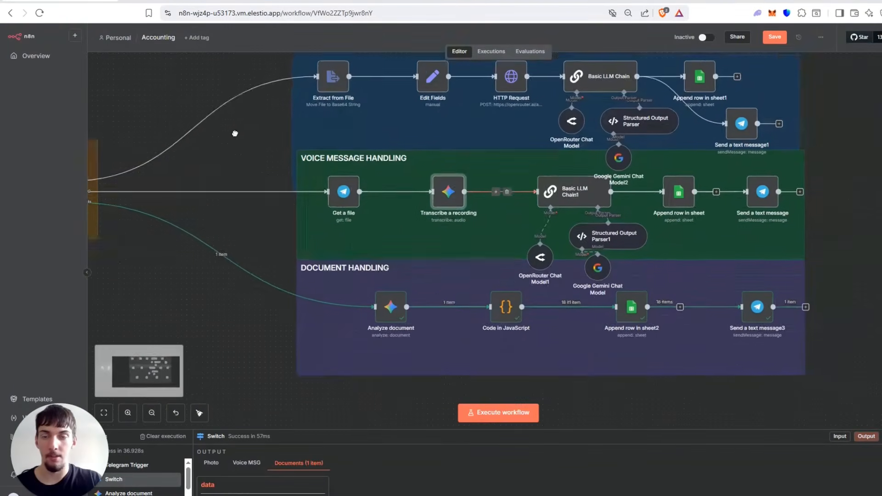
{"action": "left_click", "coordinate": [564, 177]}
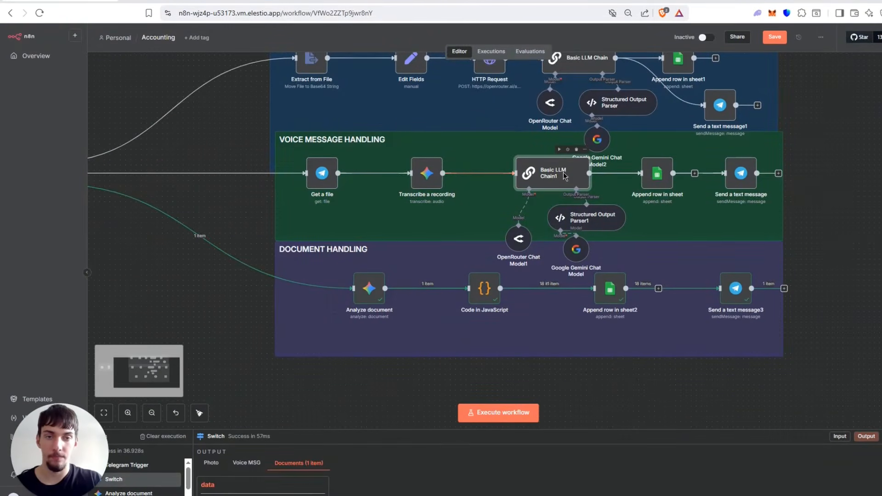
{"action": "double_click", "coordinate": [565, 177]}
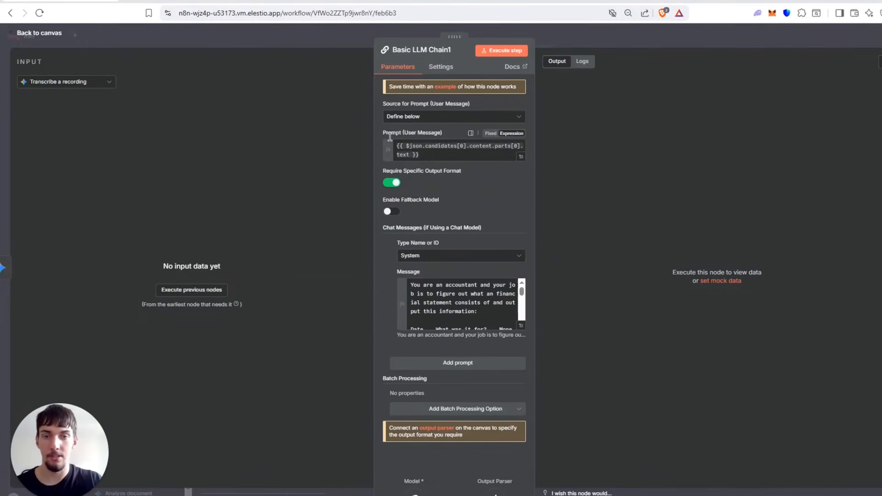
{"action": "left_click_drag", "start_coordinate": [395, 144], "coordinate": [572, 271]}
Read the expanded system message of Basic LLM Chain1, including the {{ $now }} fallback date rule, and return to the canvas.
{"action": "left_click", "coordinate": [521, 326]}
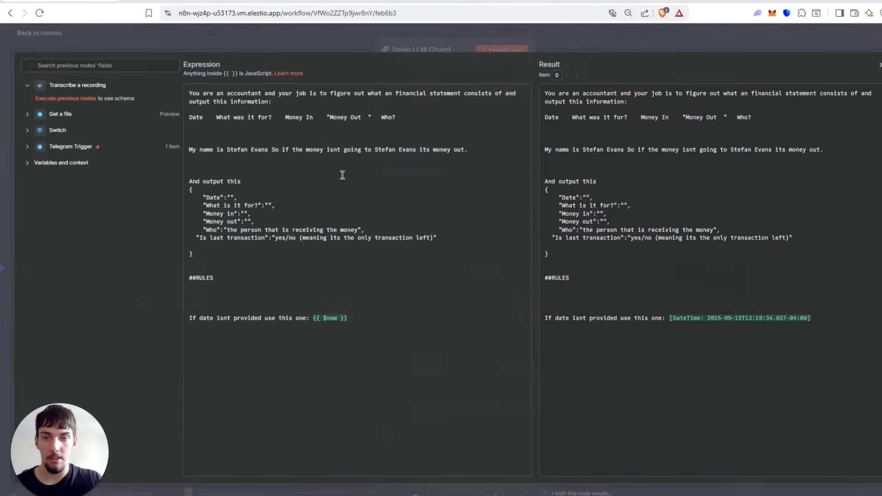
{"action": "left_click_drag", "start_coordinate": [189, 94], "coordinate": [292, 282]}
{"action": "left_click", "coordinate": [294, 280]}
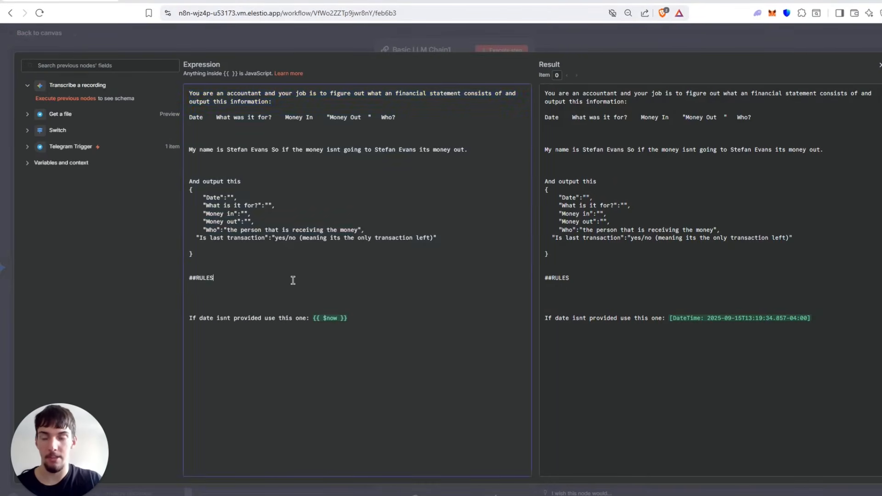
{"action": "left_click_drag", "start_coordinate": [338, 324], "coordinate": [193, 317]}
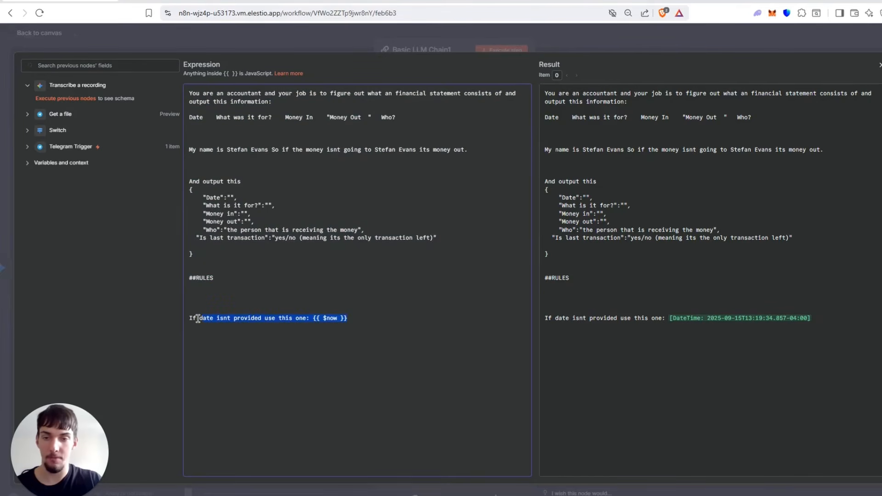
{"action": "left_click", "coordinate": [333, 318]}
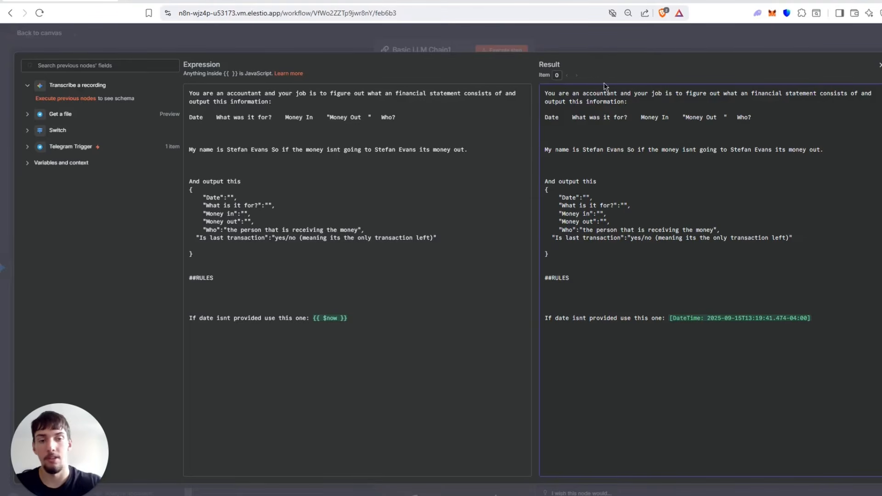
{"action": "left_click", "coordinate": [658, 31]}
{"action": "right_click", "coordinate": [658, 32]}
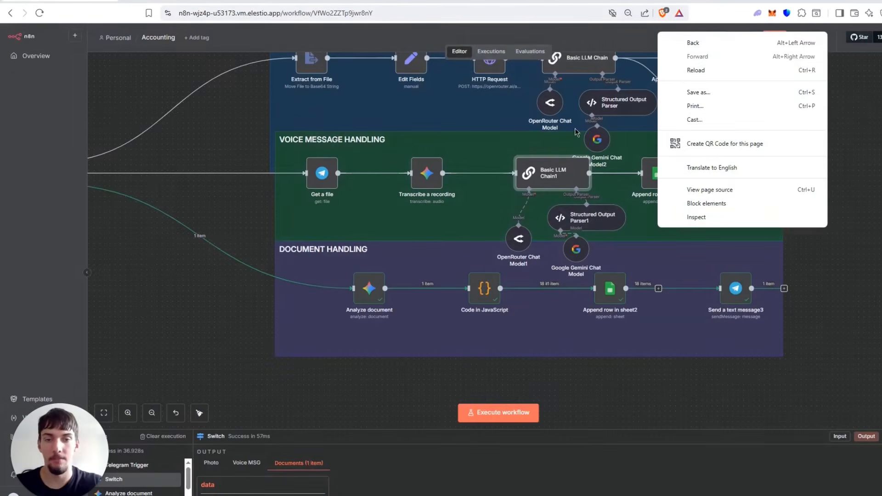
{"action": "left_click", "coordinate": [450, 226]}
Review the Append row in sheet node's target document and column mappings, and return to the canvas.
{"action": "left_click", "coordinate": [657, 179]}
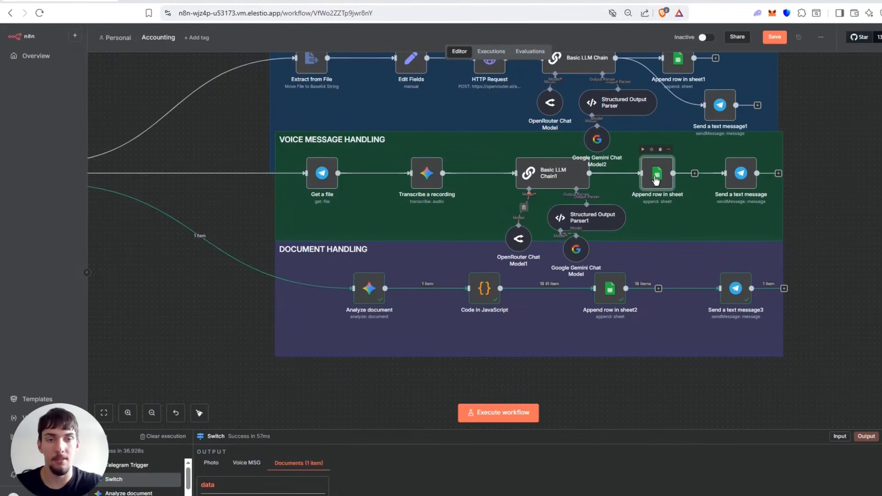
{"action": "double_click", "coordinate": [657, 179]}
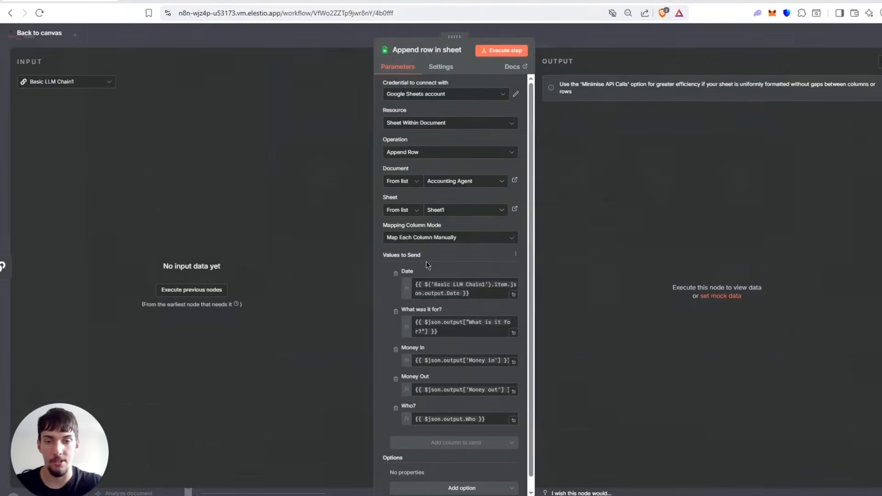
{"action": "left_click", "coordinate": [636, 37]}
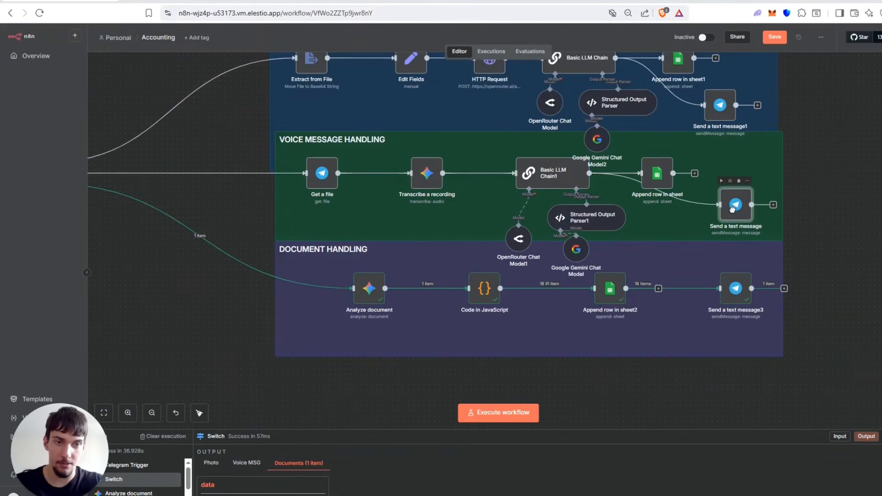
Line up the Send a text message and Send a text message1 nodes with their branches' Append row nodes and save the workflow.
{"action": "left_click_drag", "start_coordinate": [732, 209], "coordinate": [734, 172]}
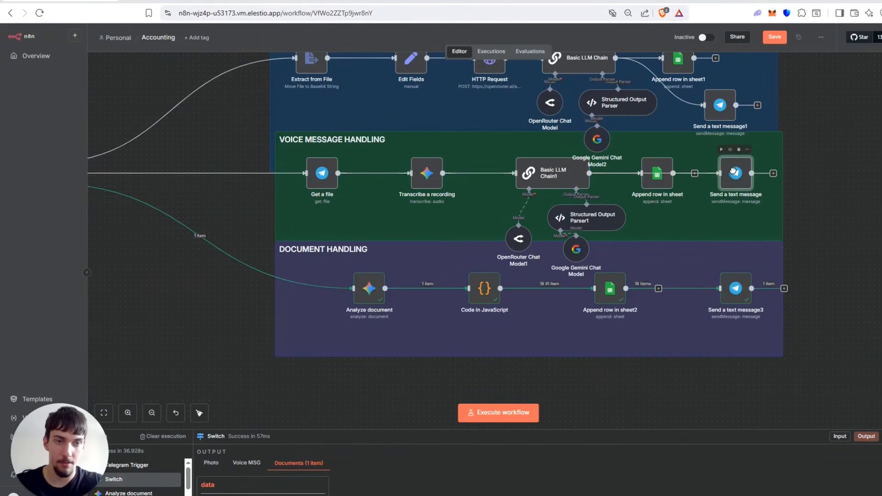
{"action": "left_click_drag", "start_coordinate": [726, 113], "coordinate": [745, 77]}
{"action": "left_click", "coordinate": [775, 38]}
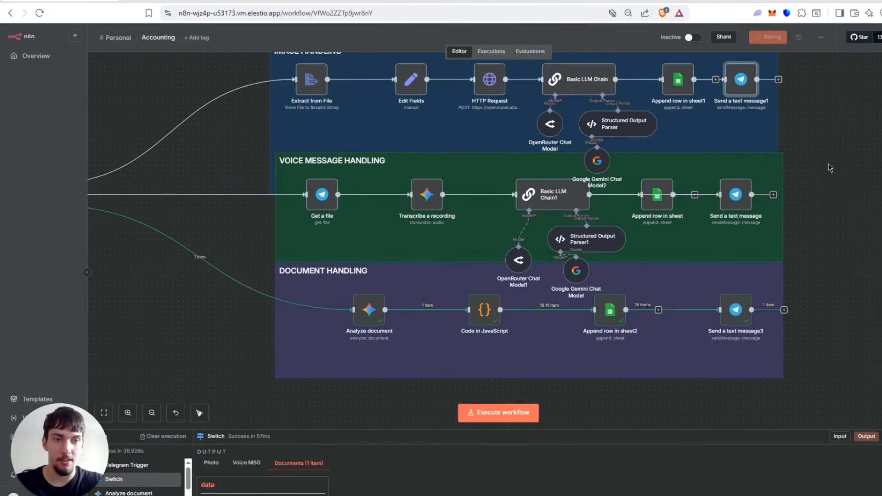
Look over the document handling branch from the Switch node through to Send a text message3.
{"action": "scroll", "coordinate": [830, 168], "scroll_direction": "down", "scroll_amount": 3}
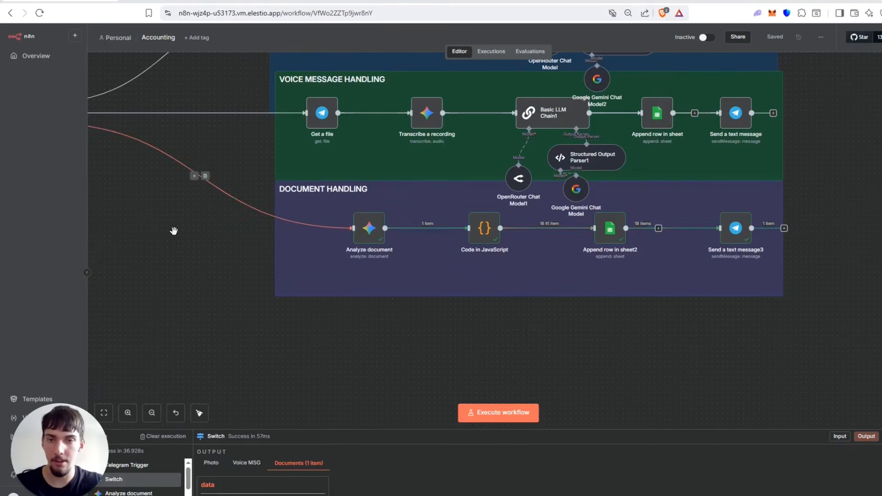
{"action": "left_click_drag", "start_coordinate": [173, 231], "coordinate": [258, 251]}
{"action": "scroll", "coordinate": [258, 251], "scroll_direction": "down", "scroll_amount": 2}
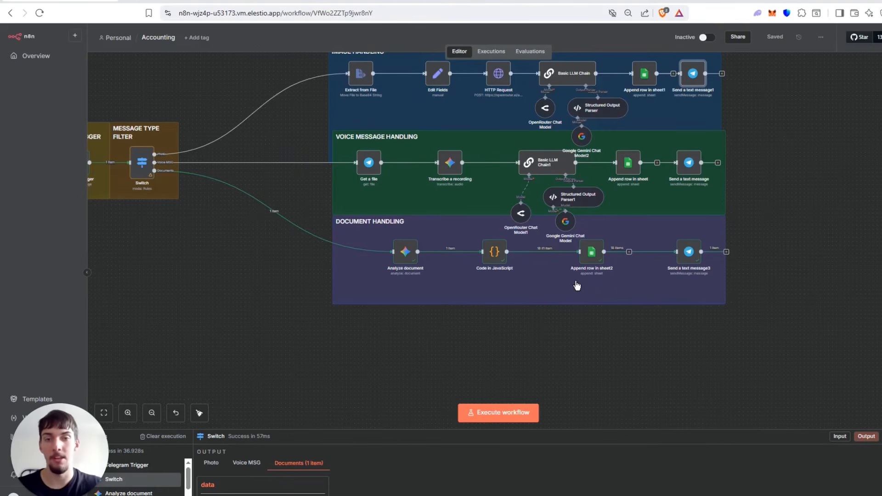
Align the Voice Message Handling and Document Handling sticky notes with the Image Handling note's left edge and save the workflow.
{"action": "left_click_drag", "start_coordinate": [406, 208], "coordinate": [403, 207]}
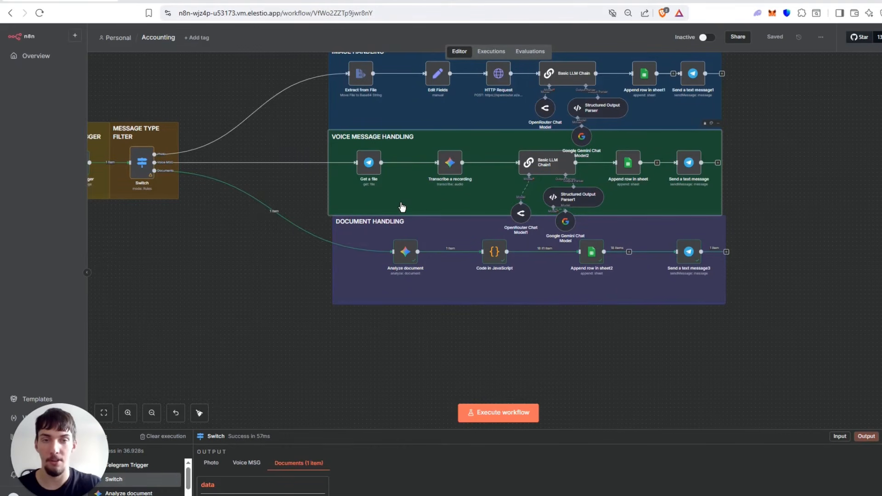
{"action": "left_click_drag", "start_coordinate": [369, 239], "coordinate": [364, 239]}
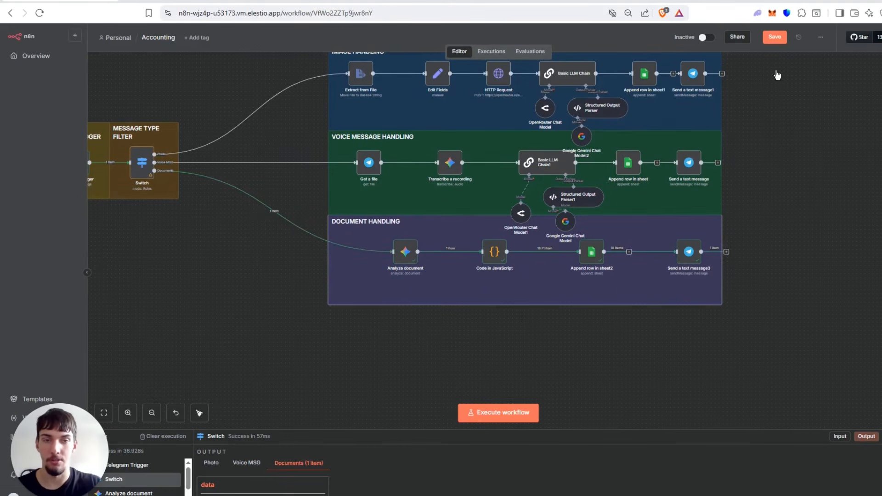
{"action": "left_click", "coordinate": [775, 36]}
Open the Analyze document node in the document handling branch and expand its Text Input prompt.
{"action": "scroll", "coordinate": [773, 194], "scroll_direction": "down", "scroll_amount": 1}
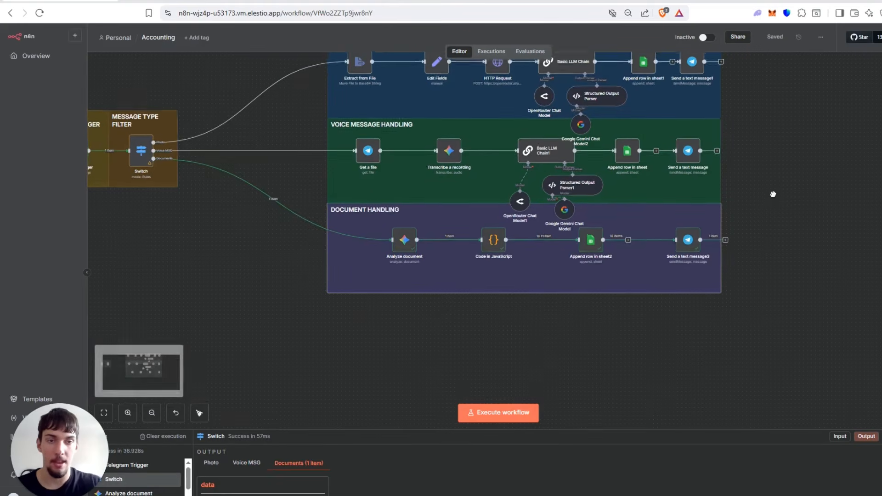
{"action": "left_click_drag", "start_coordinate": [774, 194], "coordinate": [774, 191]}
{"action": "left_click_drag", "start_coordinate": [270, 240], "coordinate": [386, 268]}
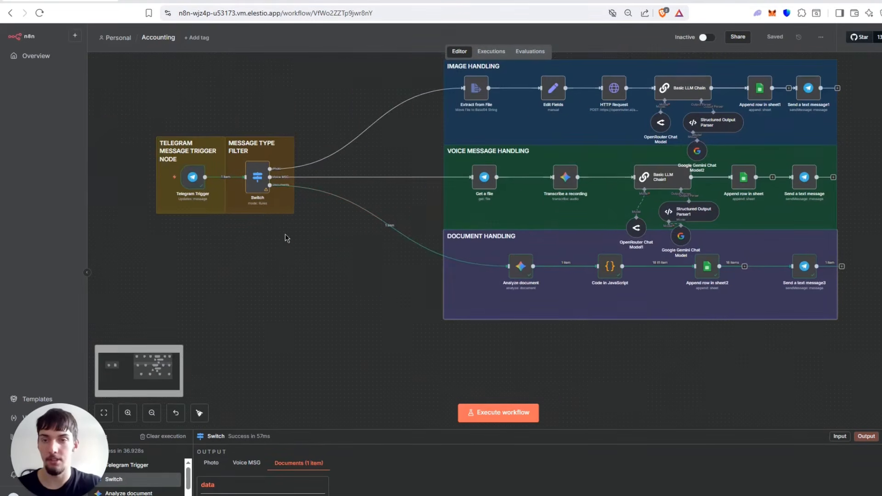
{"action": "left_click", "coordinate": [511, 268]}
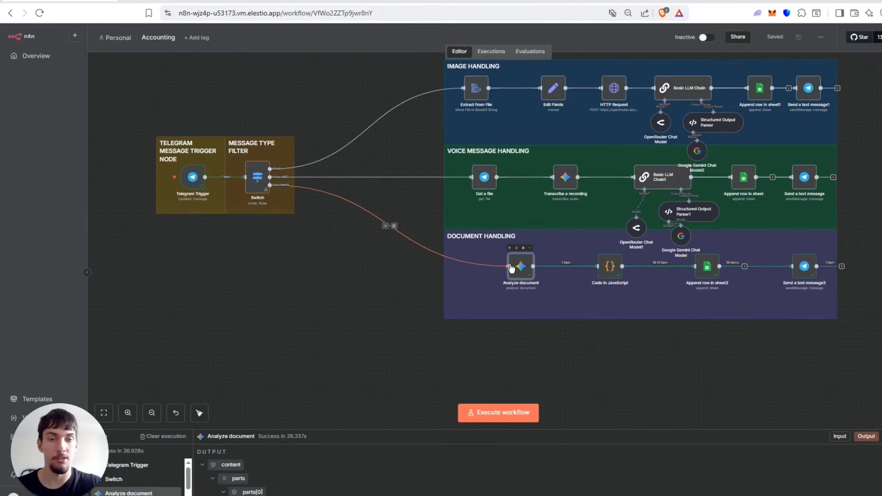
{"action": "double_click", "coordinate": [511, 268]}
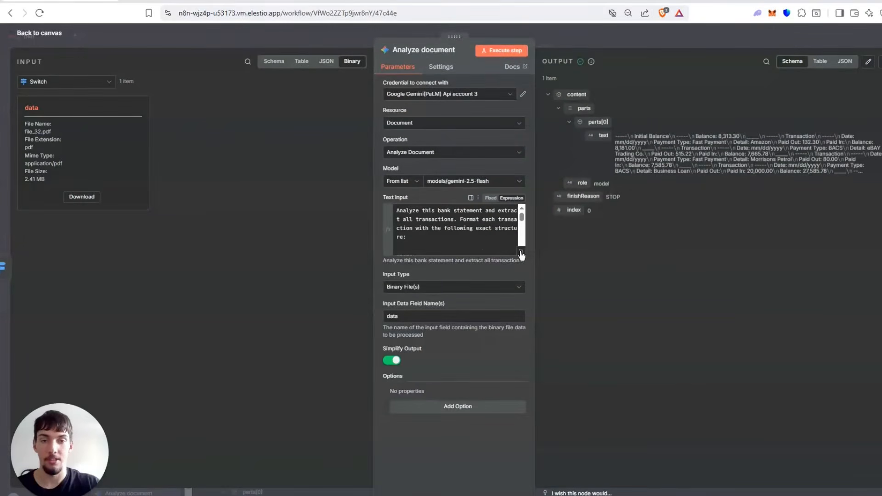
{"action": "left_click", "coordinate": [521, 251]}
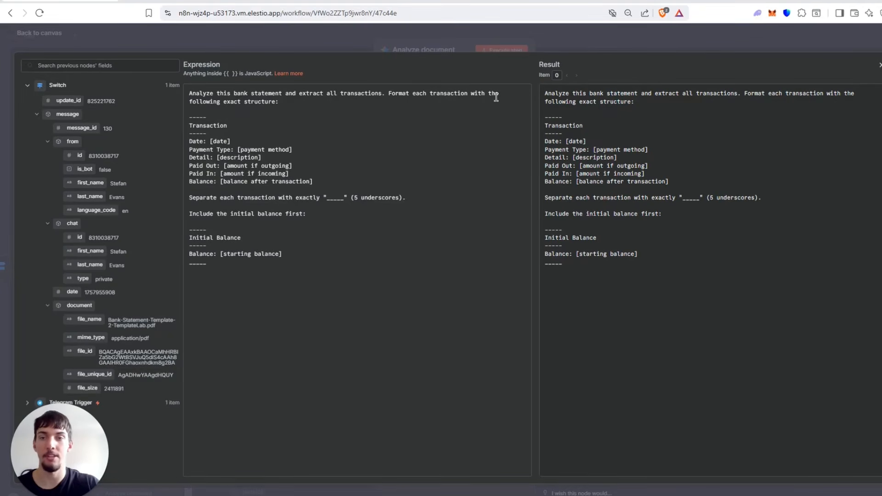
Read the bank statement prompt's transaction structure, five-underscore separator rule and initial balance section, and return to the canvas.
{"action": "mouse_move", "coordinate": [188, 116]}
{"action": "left_mouse_down"}
{"action": "mouse_move", "coordinate": [230, 147]}
{"action": "mouse_move", "coordinate": [221, 120]}
{"action": "mouse_move", "coordinate": [244, 123]}
{"action": "mouse_move", "coordinate": [186, 132]}
{"action": "left_mouse_up"}
{"action": "left_click", "coordinate": [217, 134]}
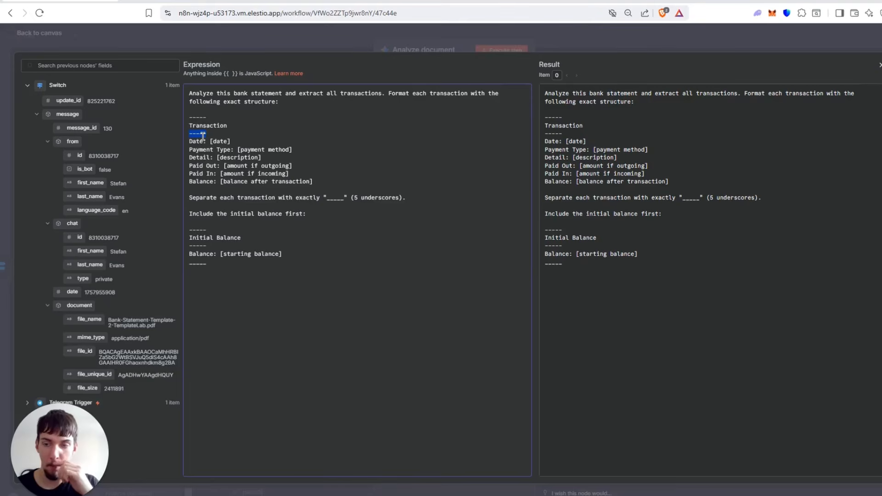
{"action": "left_click", "coordinate": [198, 155]}
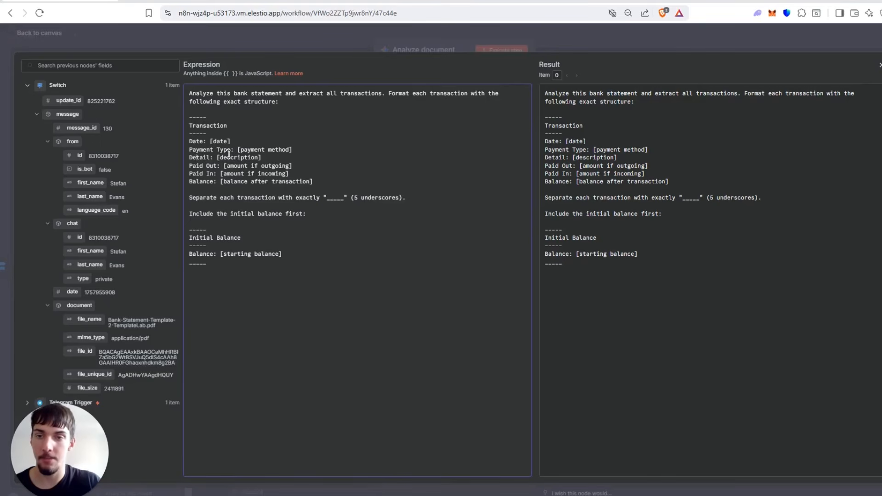
{"action": "left_click_drag", "start_coordinate": [229, 154], "coordinate": [273, 166]}
{"action": "left_click", "coordinate": [282, 181]}
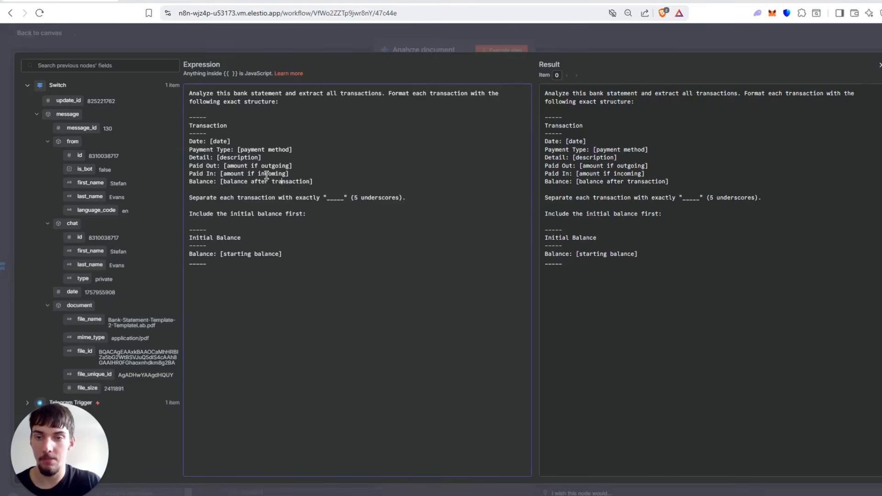
{"action": "left_click_drag", "start_coordinate": [189, 197], "coordinate": [378, 198]}
{"action": "left_click", "coordinate": [323, 199]}
{"action": "left_click_drag", "start_coordinate": [306, 215], "coordinate": [207, 265]}
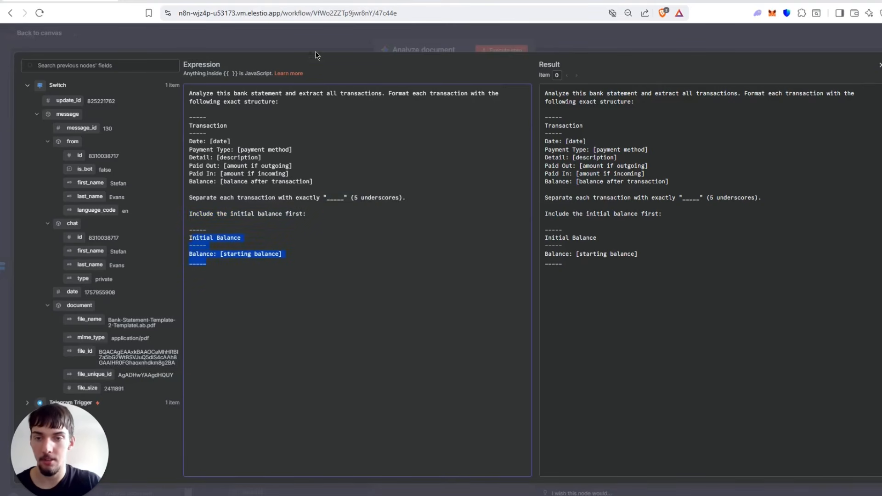
{"action": "left_click", "coordinate": [307, 36]}
{"action": "left_click", "coordinate": [308, 33]}
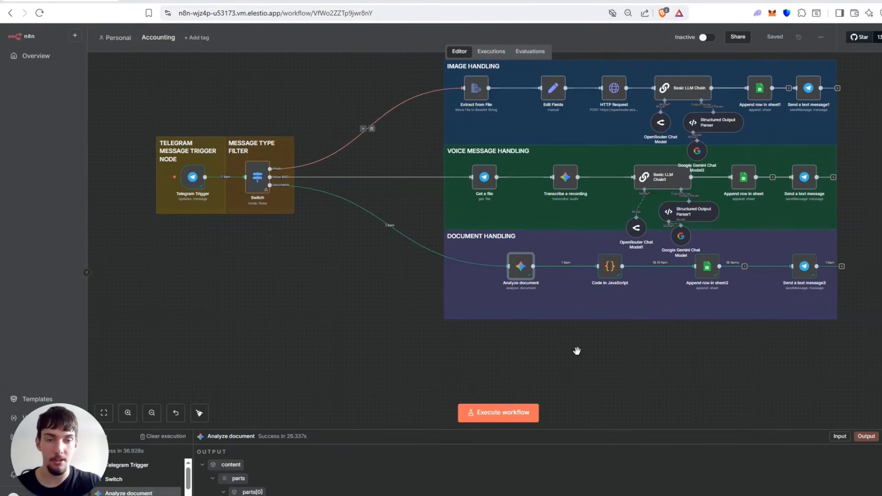
Open the Code in JavaScript node, skim its code and view the output columns as a table.
{"action": "scroll", "coordinate": [491, 346], "scroll_direction": "right", "scroll_amount": 3}
{"action": "left_click", "coordinate": [536, 271]}
{"action": "double_click", "coordinate": [536, 271]}
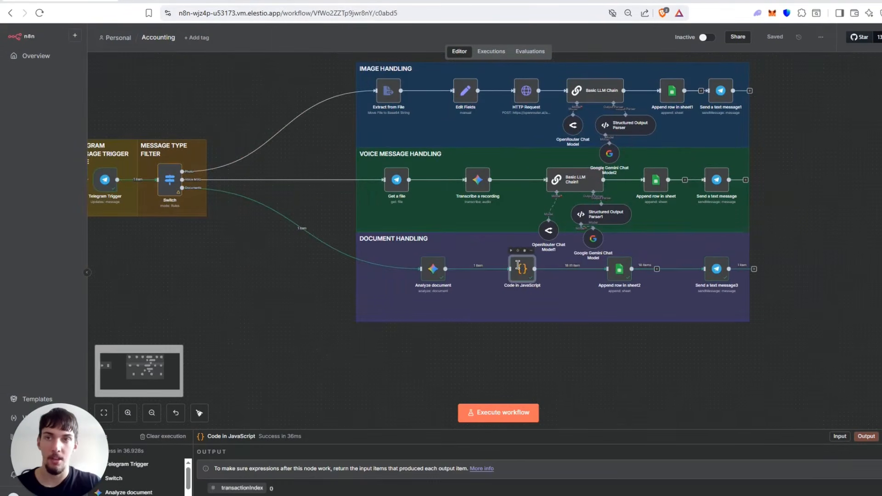
{"action": "scroll", "coordinate": [456, 237], "scroll_direction": "up", "scroll_amount": 10}
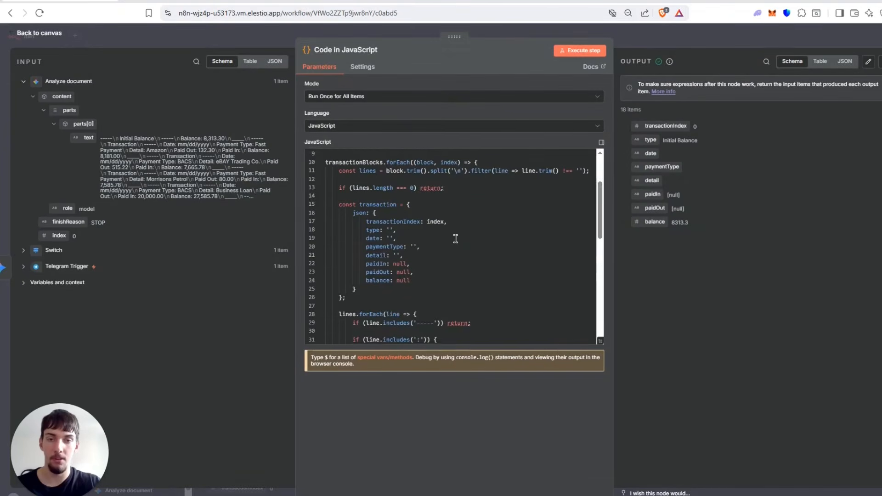
{"action": "scroll", "coordinate": [526, 226], "scroll_direction": "down", "scroll_amount": 4}
{"action": "left_click", "coordinate": [825, 66]}
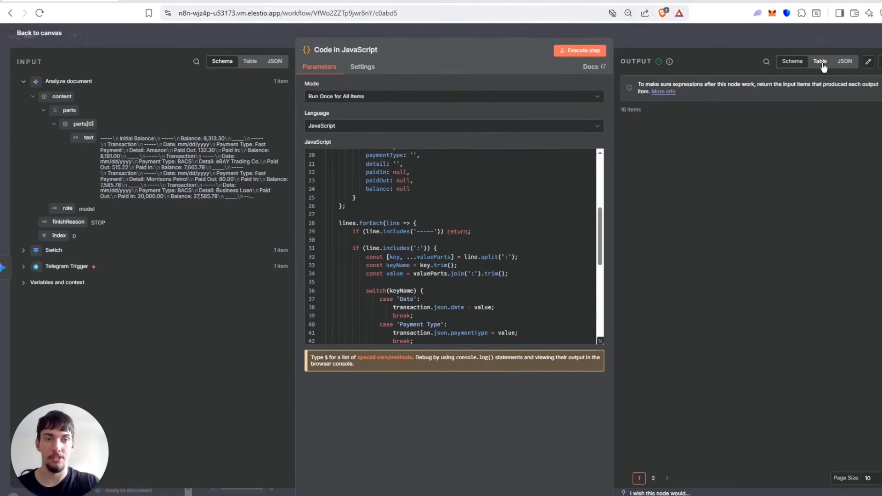
{"action": "left_click_drag", "start_coordinate": [661, 464], "coordinate": [697, 465]}
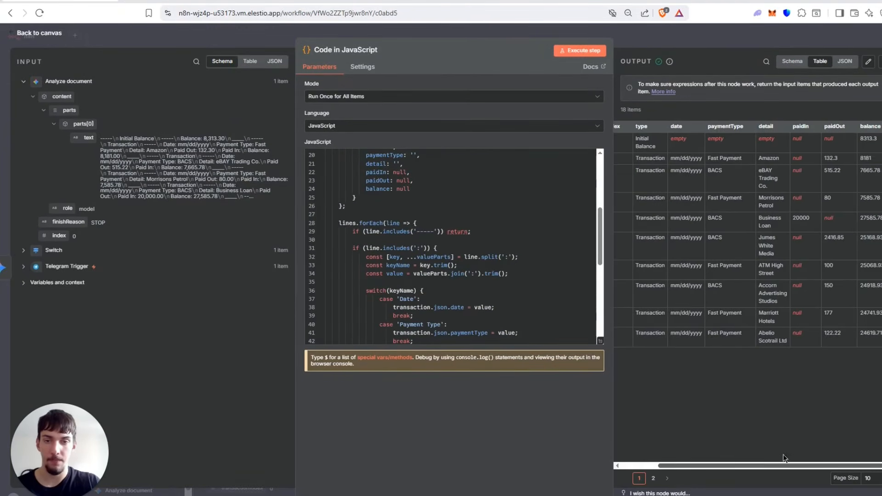
Examine how the JavaScript code splits the text on underscores and skips lines containing '-----'.
{"action": "scroll", "coordinate": [427, 227], "scroll_direction": "up", "scroll_amount": 5}
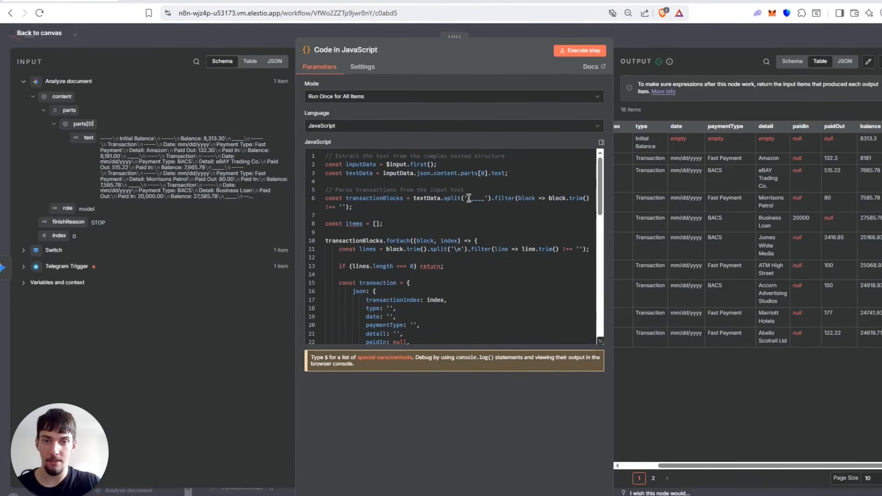
{"action": "left_click_drag", "start_coordinate": [469, 198], "coordinate": [485, 199]}
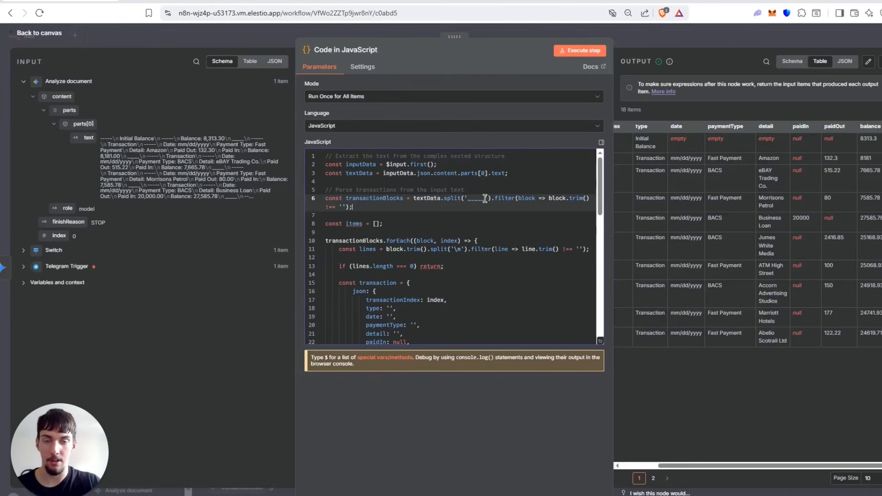
{"action": "scroll", "coordinate": [473, 216], "scroll_direction": "down", "scroll_amount": 5}
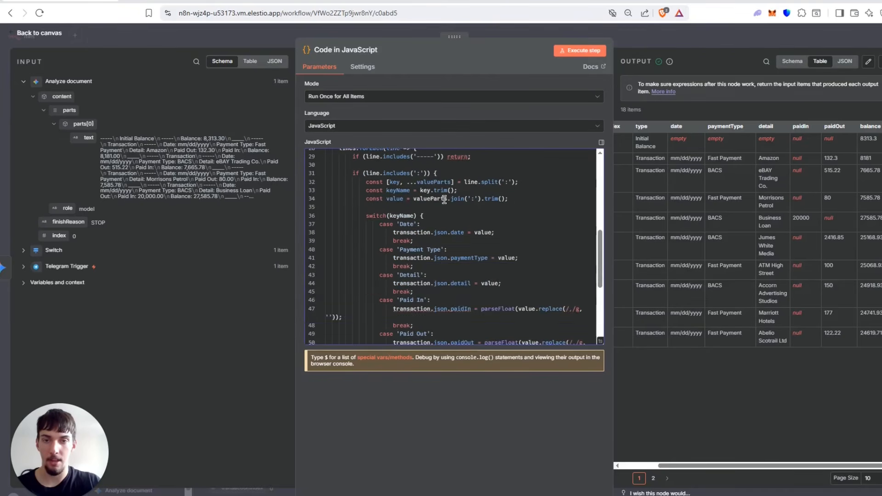
{"action": "scroll", "coordinate": [444, 201], "scroll_direction": "up", "scroll_amount": 2}
{"action": "left_click_drag", "start_coordinate": [434, 239], "coordinate": [410, 239]}
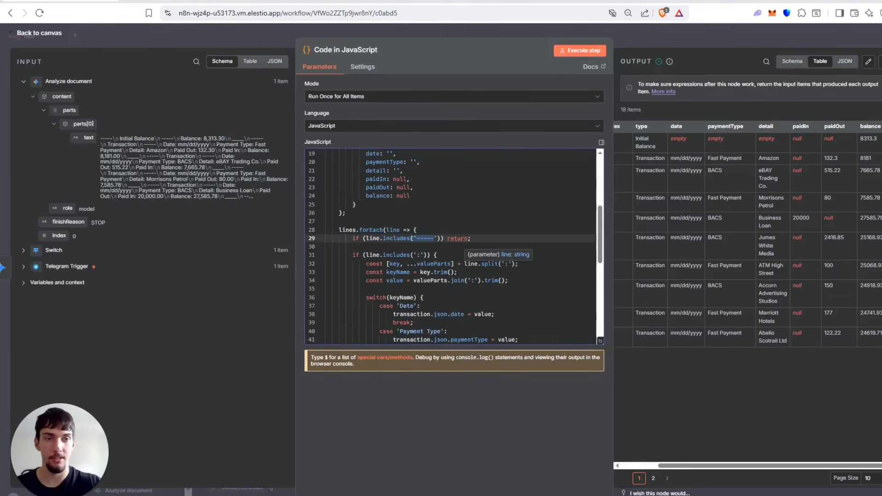
Show the Code in JavaScript output as JSON and review the initial balance entry and the Amazon transaction's fields.
{"action": "left_click", "coordinate": [844, 61]}
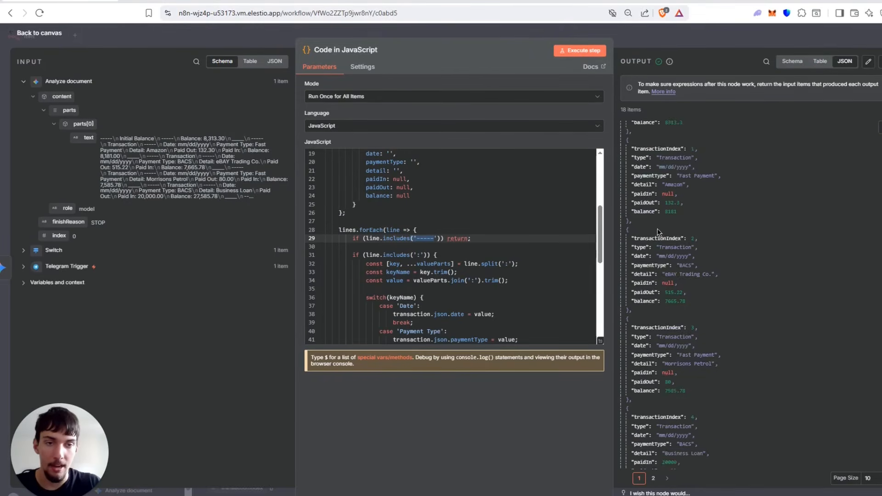
{"action": "left_click_drag", "start_coordinate": [681, 197], "coordinate": [633, 134]}
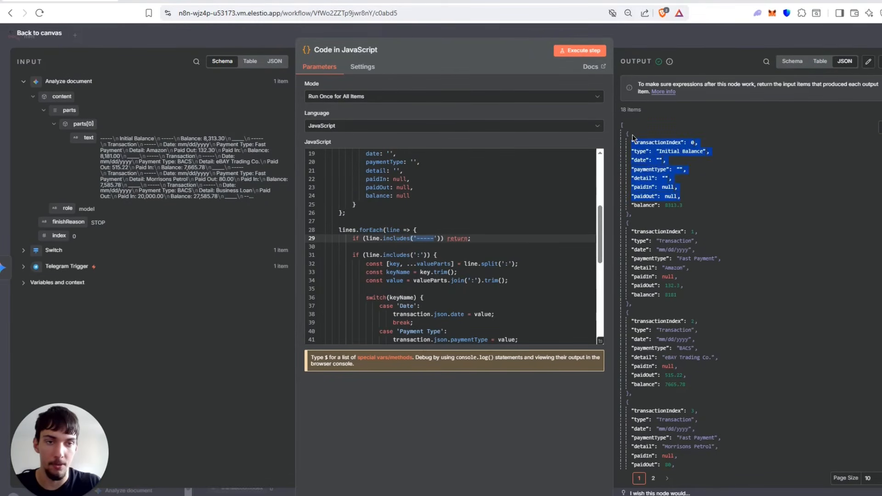
{"action": "left_click", "coordinate": [682, 177]}
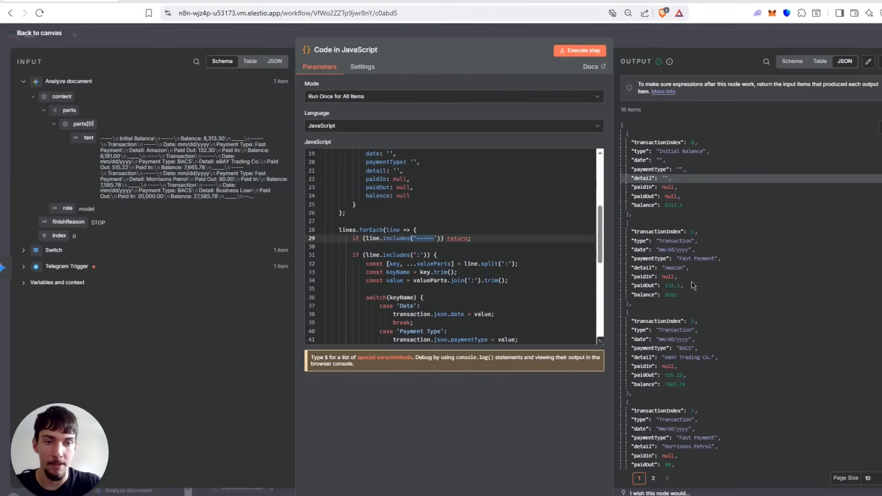
{"action": "scroll", "coordinate": [691, 282], "scroll_direction": "down", "scroll_amount": 3}
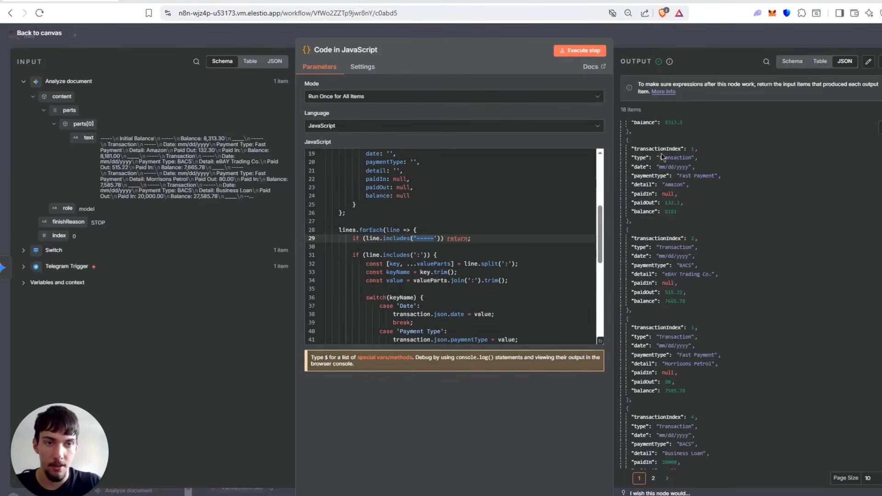
{"action": "left_click_drag", "start_coordinate": [632, 175], "coordinate": [721, 175]}
{"action": "left_click", "coordinate": [704, 183]}
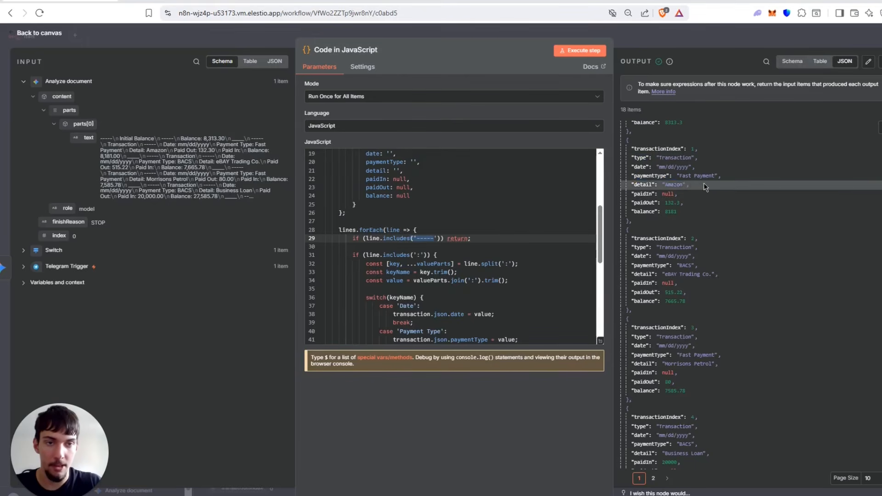
{"action": "left_click", "coordinate": [682, 207]}
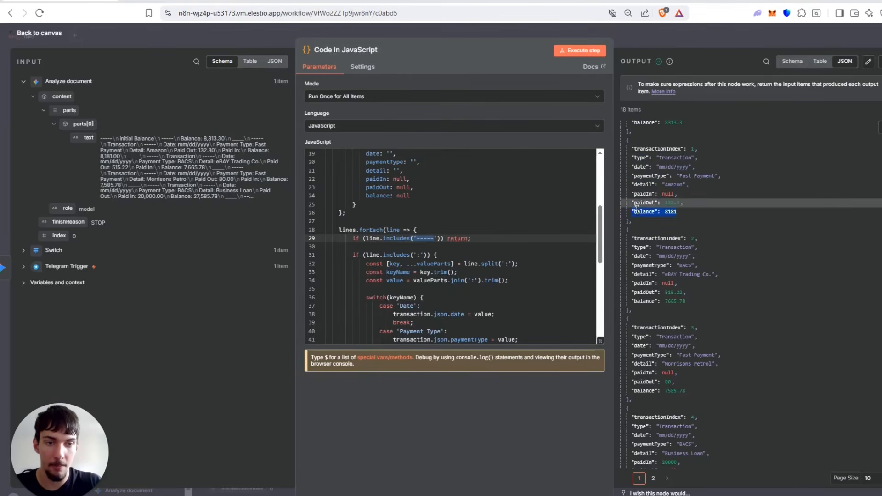
Review the Morrisons Petrol transaction's paid out amount, balance and date in the JSON output, and return to the canvas.
{"action": "scroll", "coordinate": [680, 370], "scroll_direction": "down", "scroll_amount": 6}
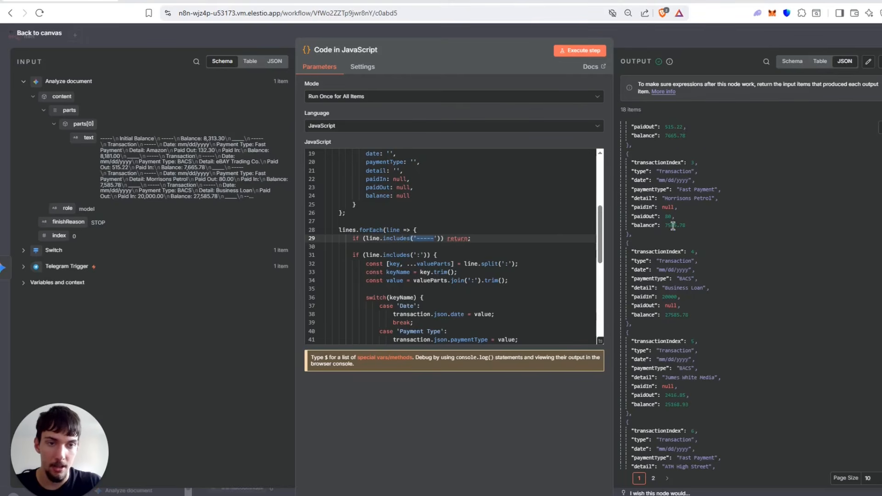
{"action": "left_click_drag", "start_coordinate": [687, 226], "coordinate": [636, 219]}
{"action": "left_click", "coordinate": [666, 216]}
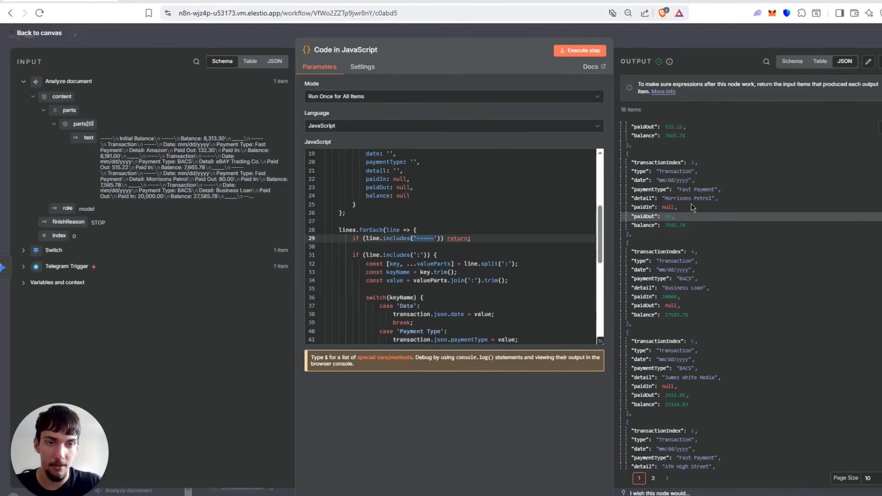
{"action": "mouse_move", "coordinate": [670, 180]}
{"action": "left_mouse_down"}
{"action": "mouse_move", "coordinate": [688, 179]}
{"action": "mouse_move", "coordinate": [650, 180]}
{"action": "mouse_move", "coordinate": [661, 181]}
{"action": "left_mouse_up"}
{"action": "left_click", "coordinate": [710, 175]}
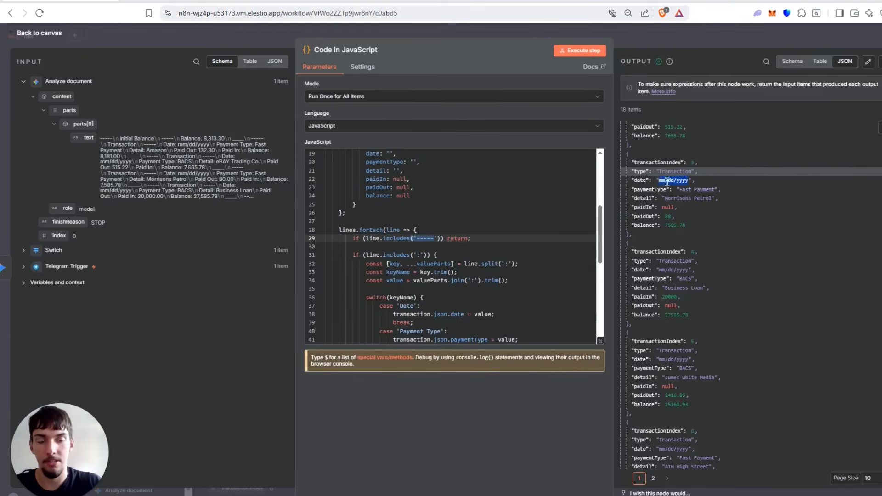
{"action": "left_click", "coordinate": [677, 40]}
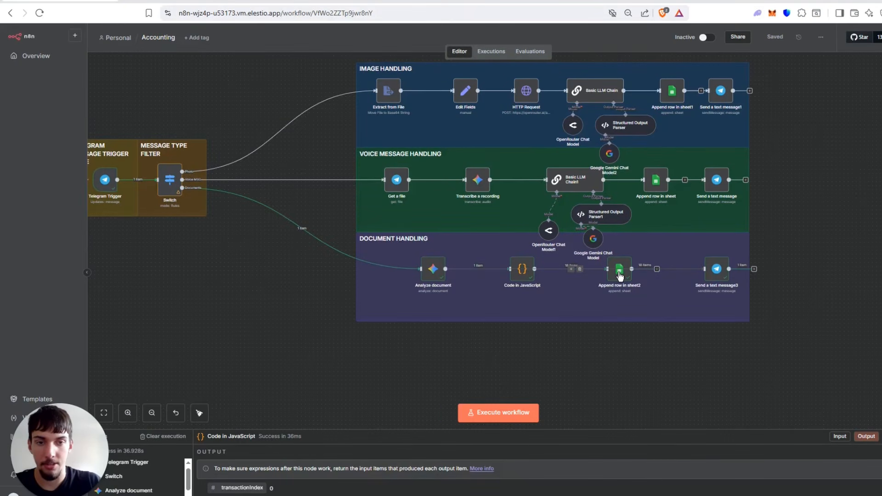
Open the Append row in sheet2 node and look through its incoming transaction items as JSON.
{"action": "left_click", "coordinate": [625, 276]}
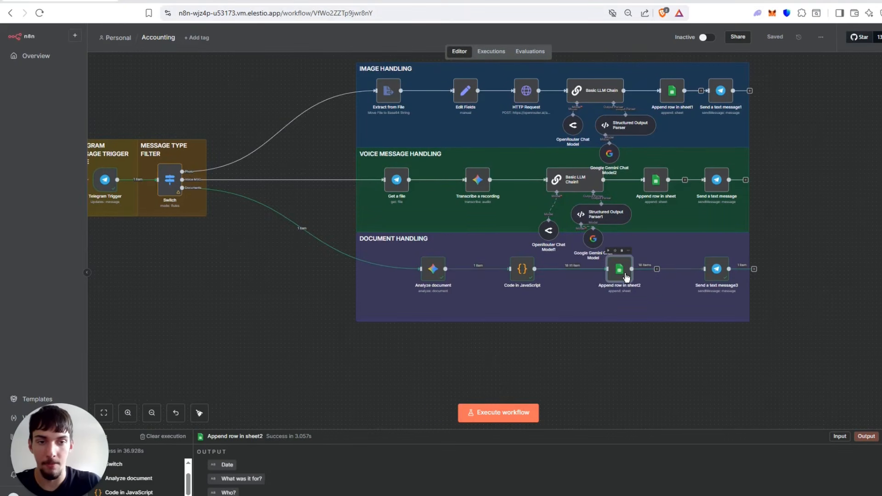
{"action": "double_click", "coordinate": [620, 272]}
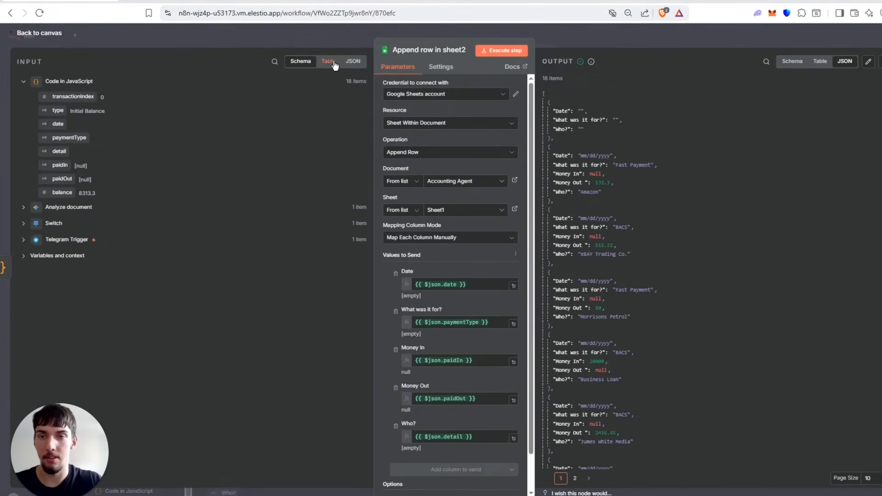
{"action": "left_click", "coordinate": [332, 63]}
{"action": "left_click", "coordinate": [359, 67]}
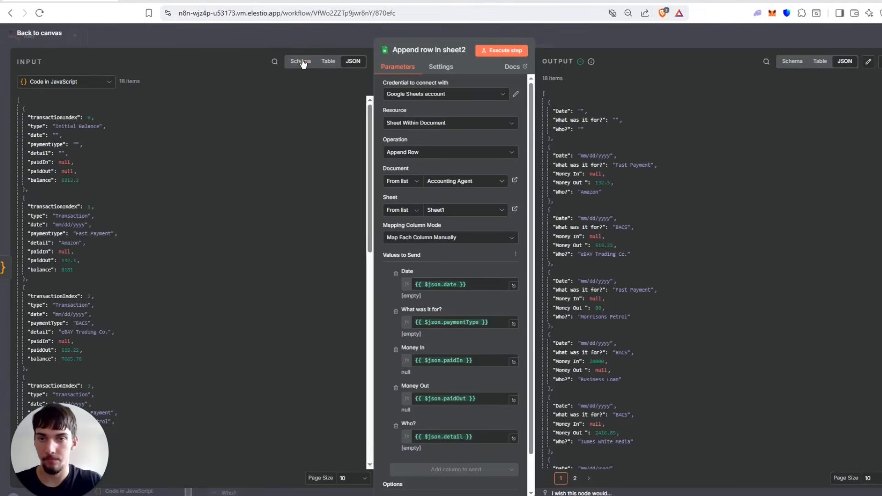
{"action": "scroll", "coordinate": [67, 157], "scroll_direction": "down", "scroll_amount": 2}
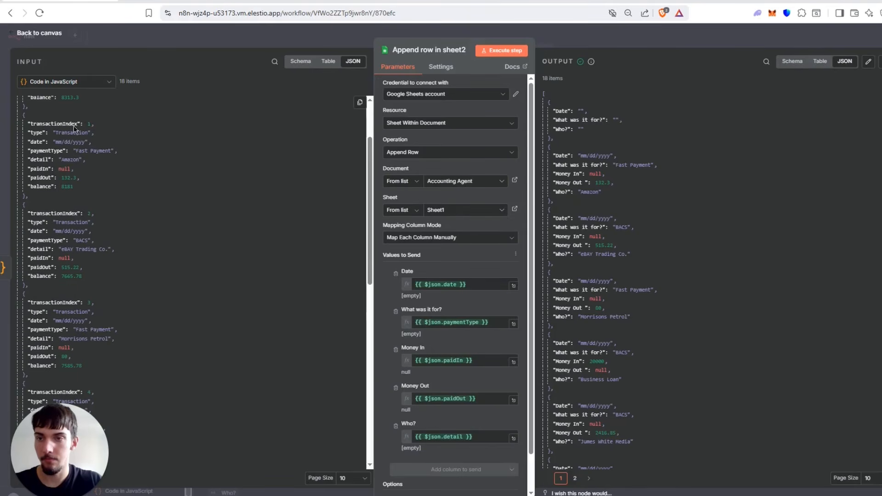
{"action": "scroll", "coordinate": [73, 126], "scroll_direction": "up", "scroll_amount": 2}
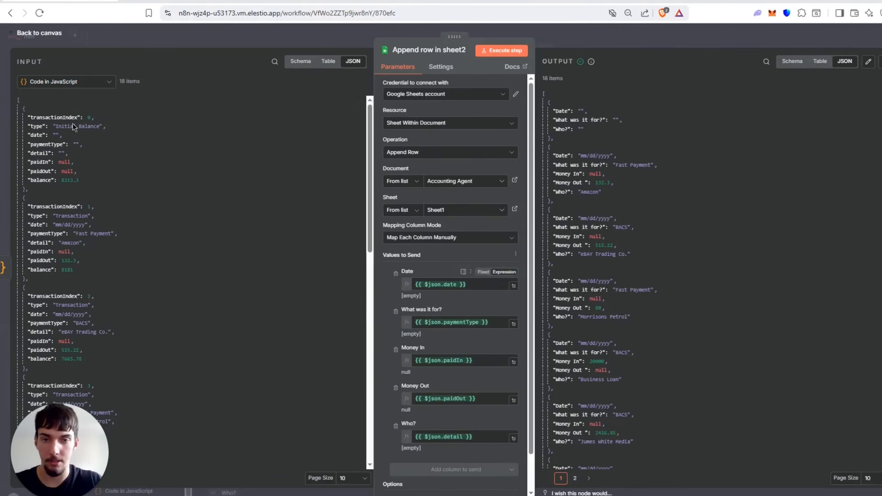
Compare the Append row in sheet2 column mappings with the incoming transaction fields, and return to the canvas.
{"action": "left_click_drag", "start_coordinate": [36, 136], "coordinate": [427, 280]}
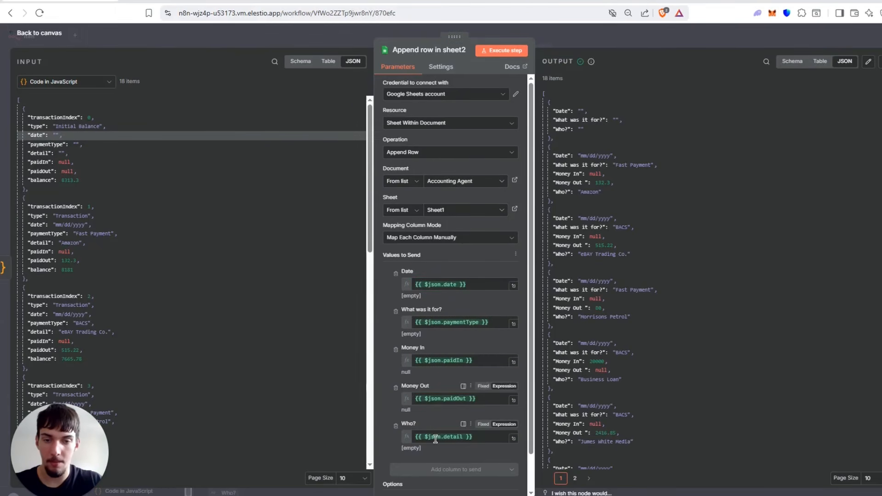
{"action": "scroll", "coordinate": [198, 139], "scroll_direction": "down", "scroll_amount": 9}
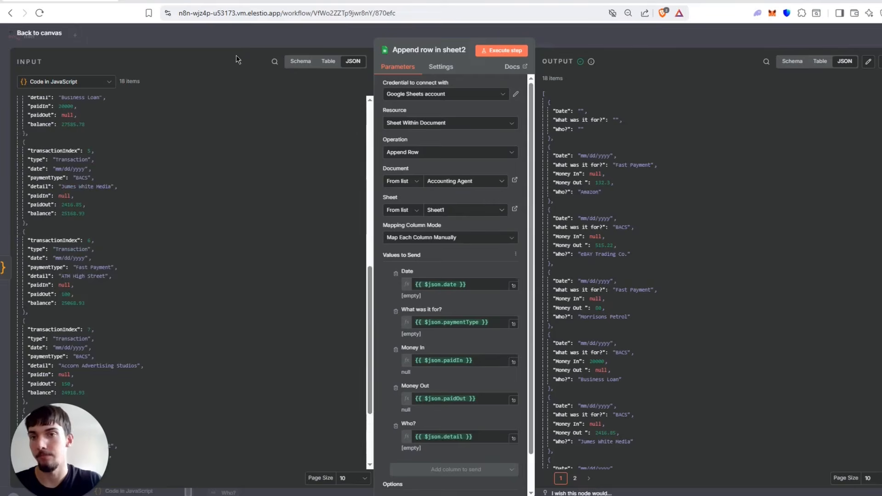
{"action": "left_click", "coordinate": [239, 39]}
Shift the DOCUMENT HANDLING note slightly and align the Send a text message3 node with Append row in sheet2.
{"action": "left_click_drag", "start_coordinate": [719, 285], "coordinate": [719, 317]}
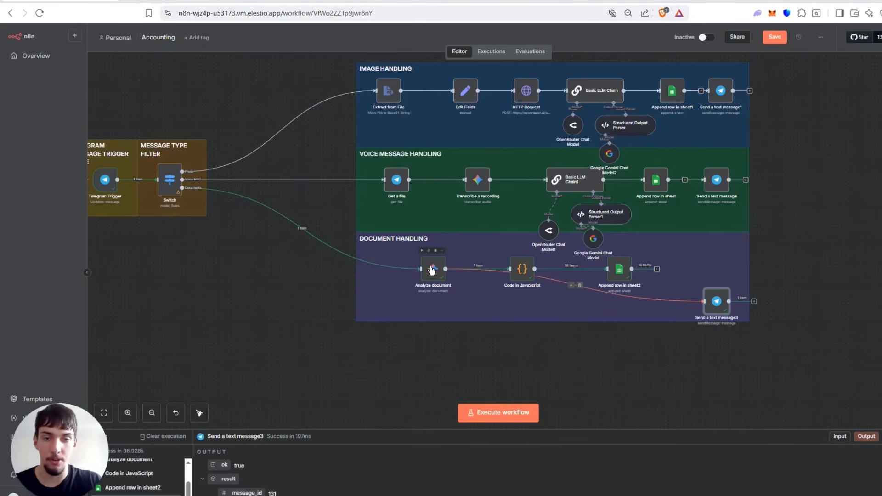
{"action": "mouse_move", "coordinate": [412, 253]}
{"action": "left_mouse_down"}
{"action": "mouse_move", "coordinate": [515, 275]}
{"action": "mouse_move", "coordinate": [395, 253]}
{"action": "mouse_move", "coordinate": [405, 251]}
{"action": "left_mouse_up"}
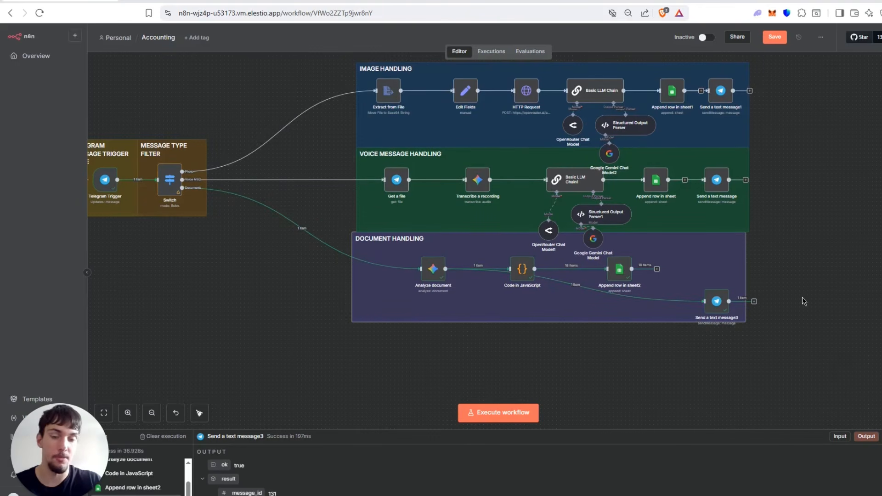
{"action": "scroll", "coordinate": [811, 291], "scroll_direction": "up", "scroll_amount": 5}
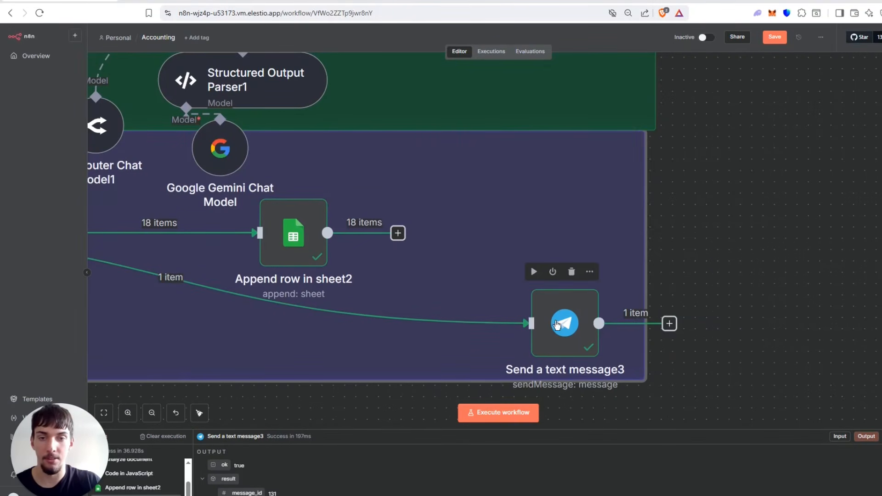
{"action": "left_click_drag", "start_coordinate": [558, 326], "coordinate": [534, 230]}
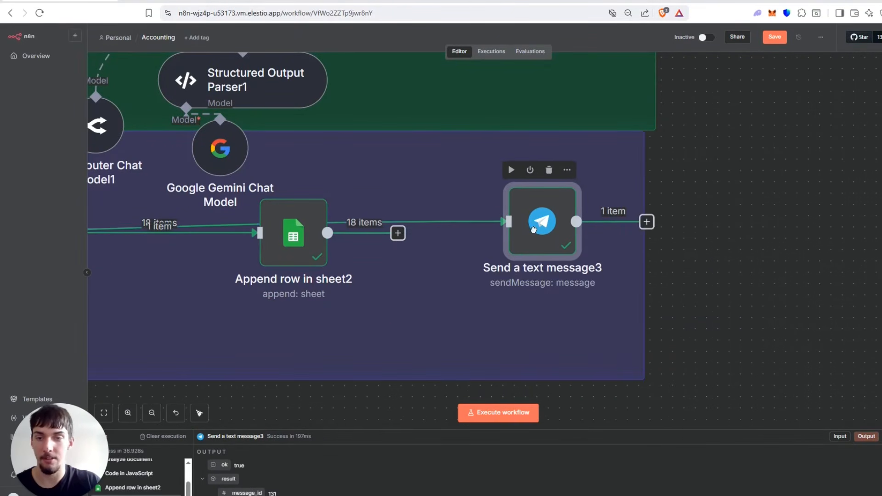
{"action": "scroll", "coordinate": [240, 229], "scroll_direction": "down", "scroll_amount": 2}
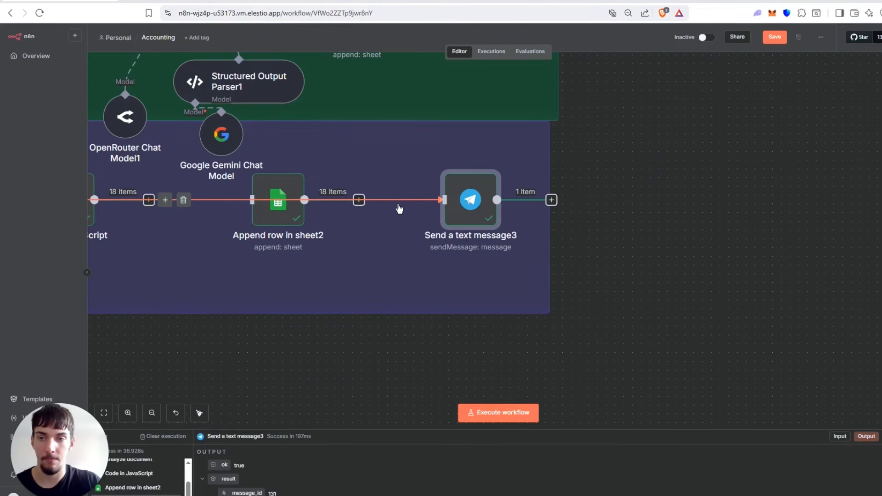
Reroute the input of the Send a text message3 node from Analyze document to Append row in sheet2.
{"action": "left_click_drag", "start_coordinate": [471, 206], "coordinate": [437, 286]}
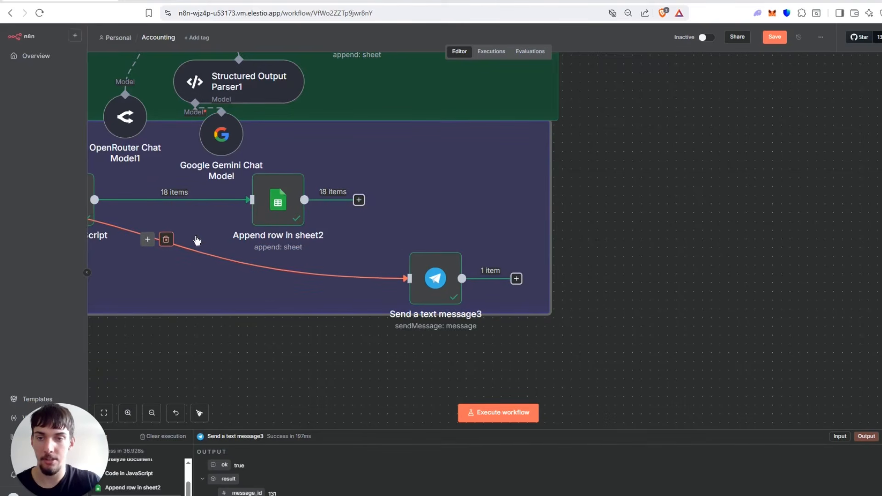
{"action": "left_click", "coordinate": [168, 239]}
{"action": "left_click_drag", "start_coordinate": [361, 206], "coordinate": [409, 279]}
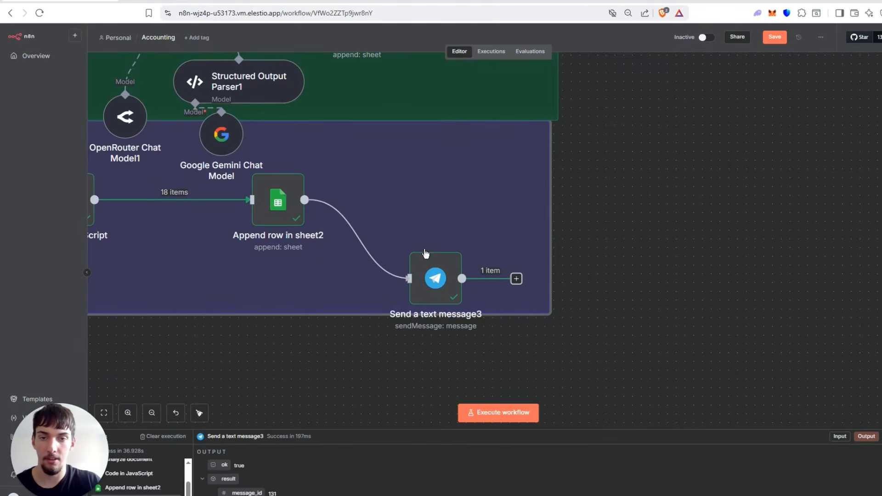
Execute the Append row in sheet2 node, and execute Send a text message3 after moving it up beside that node.
{"action": "left_click", "coordinate": [253, 161]}
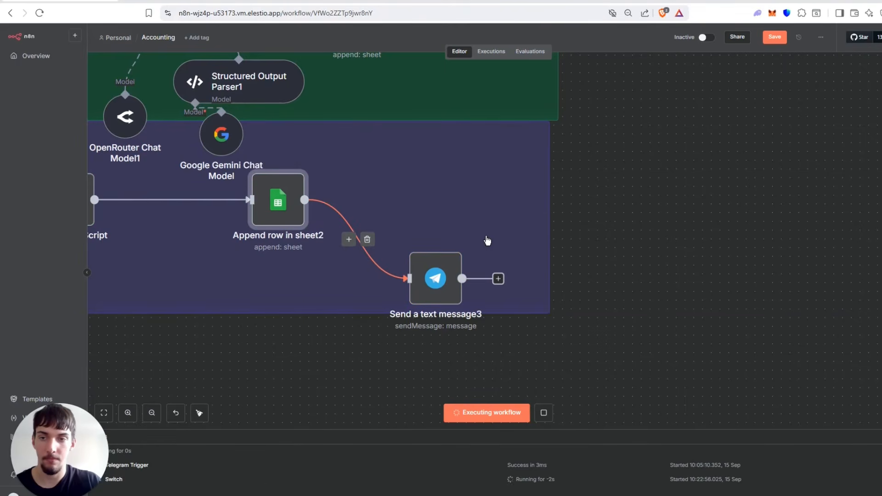
{"action": "scroll", "coordinate": [486, 239], "scroll_direction": "down", "scroll_amount": 3}
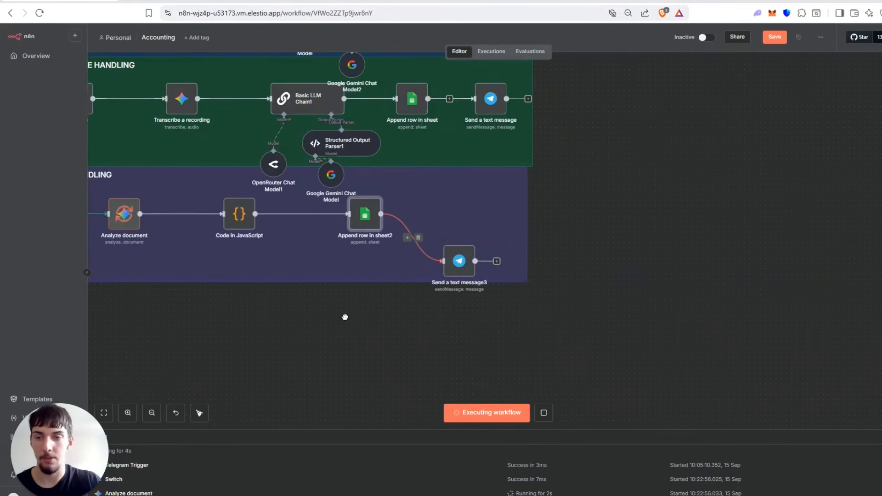
{"action": "left_click_drag", "start_coordinate": [345, 315], "coordinate": [547, 317]}
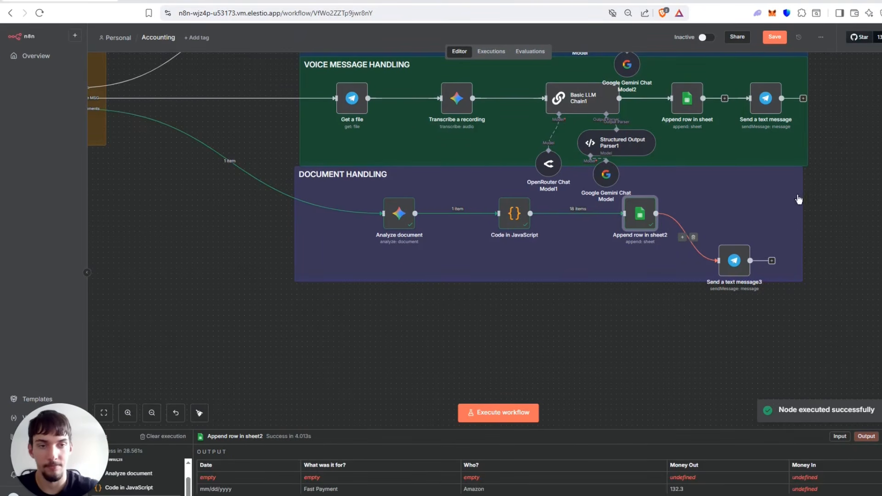
{"action": "left_click_drag", "start_coordinate": [725, 260], "coordinate": [745, 220]}
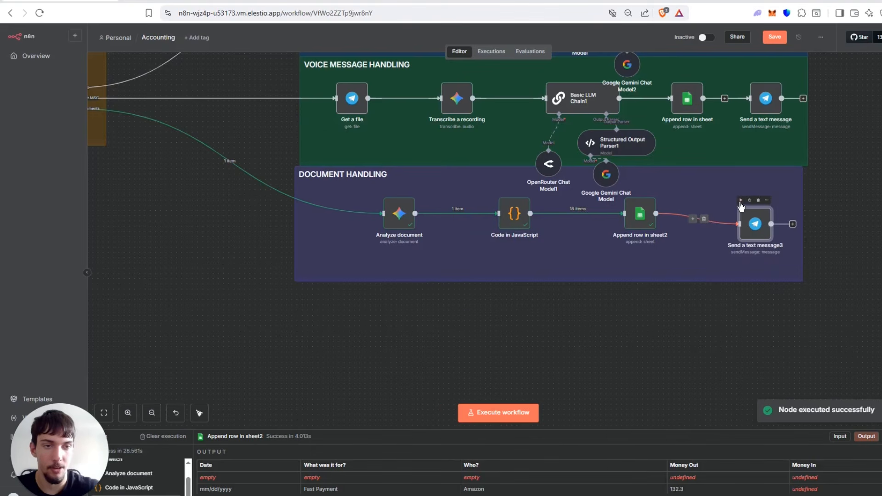
{"action": "left_click", "coordinate": [741, 200]}
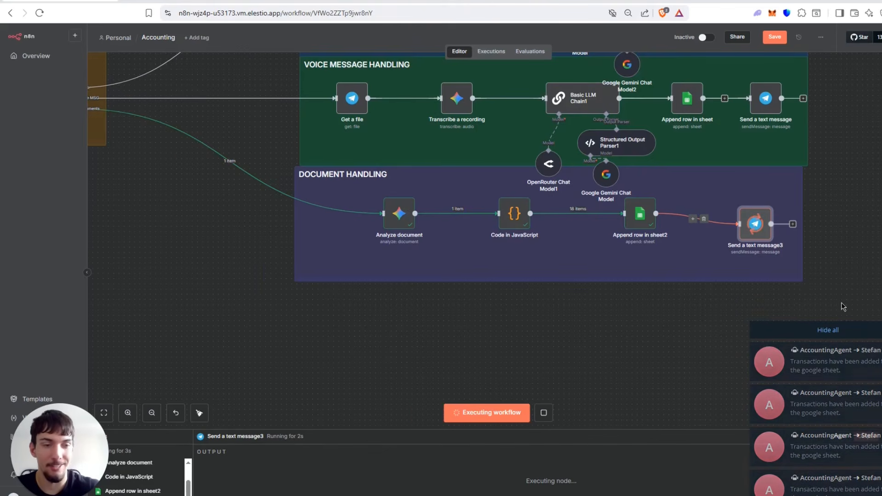
Switch to the AccountingAgent chat in Telegram, look through the confirmation messages it received, and return to the n8n canvas.
{"action": "left_click", "coordinate": [836, 369]}
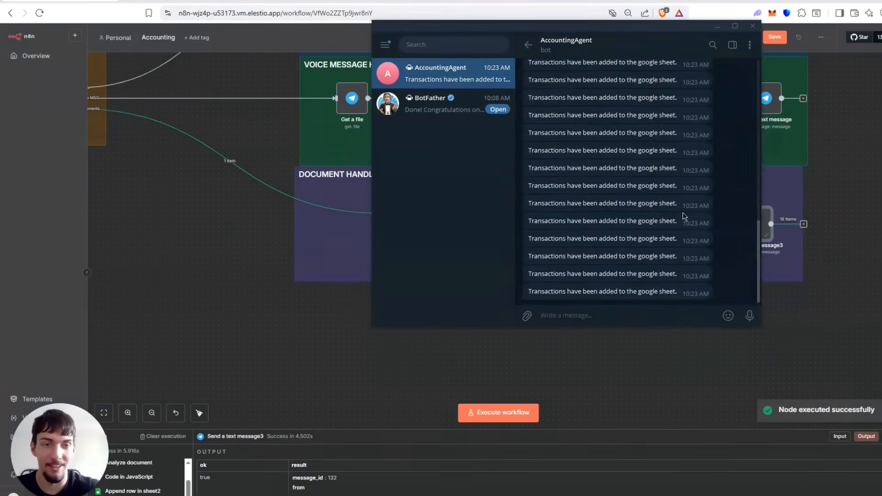
{"action": "scroll", "coordinate": [681, 182], "scroll_direction": "down", "scroll_amount": 6}
{"action": "scroll", "coordinate": [723, 264], "scroll_direction": "up", "scroll_amount": 4}
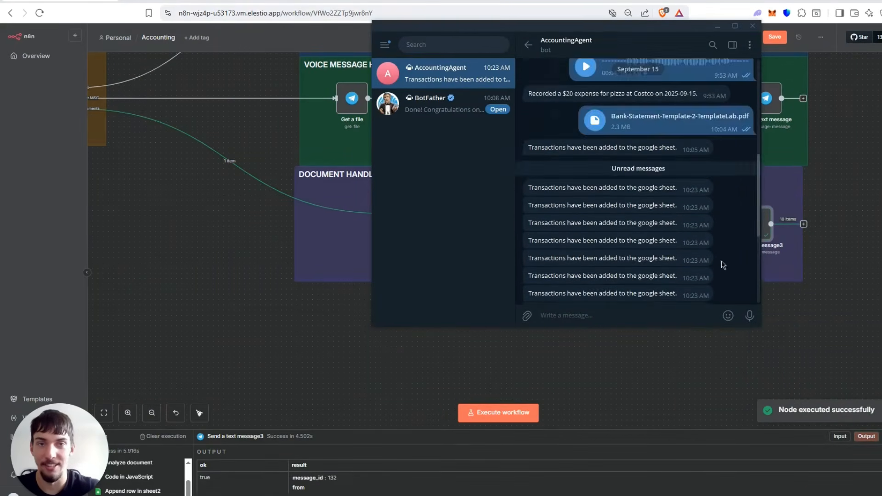
{"action": "scroll", "coordinate": [723, 264], "scroll_direction": "down", "scroll_amount": 4}
{"action": "left_click", "coordinate": [878, 376]}
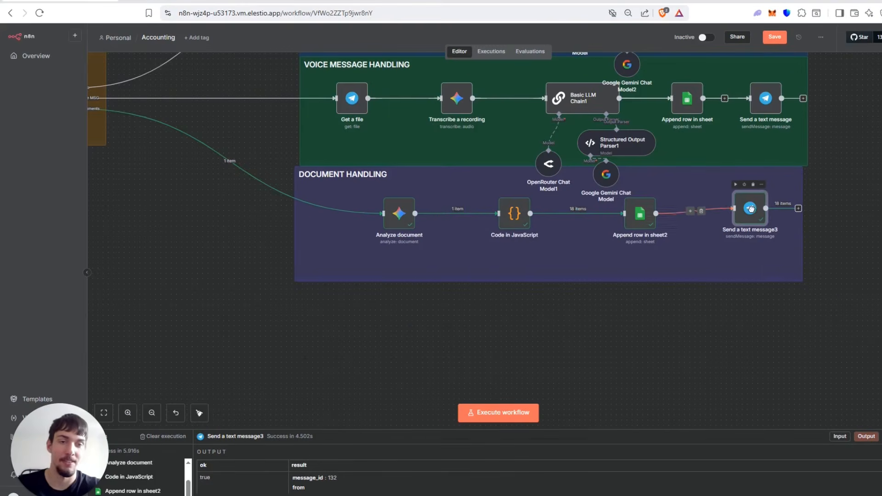
{"action": "scroll", "coordinate": [617, 269], "scroll_direction": "down", "scroll_amount": 3}
{"action": "scroll", "coordinate": [617, 269], "scroll_direction": "down", "scroll_amount": 2}
{"action": "left_click_drag", "start_coordinate": [403, 259], "coordinate": [397, 284]}
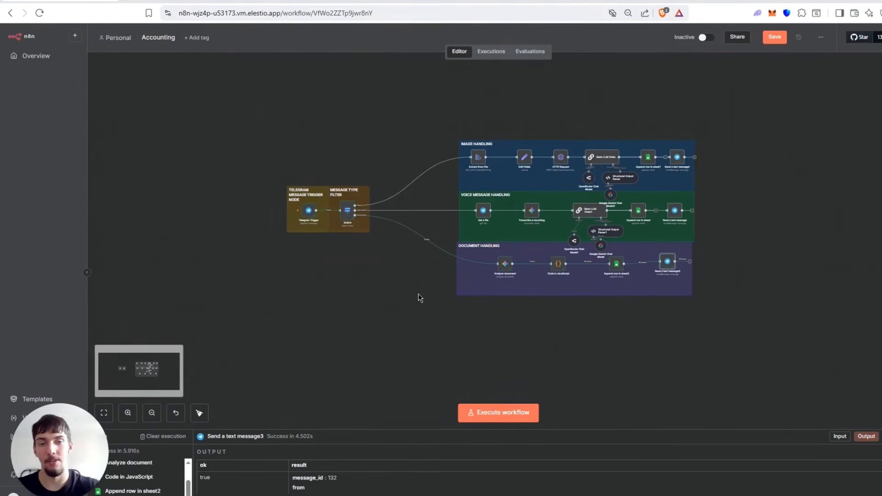